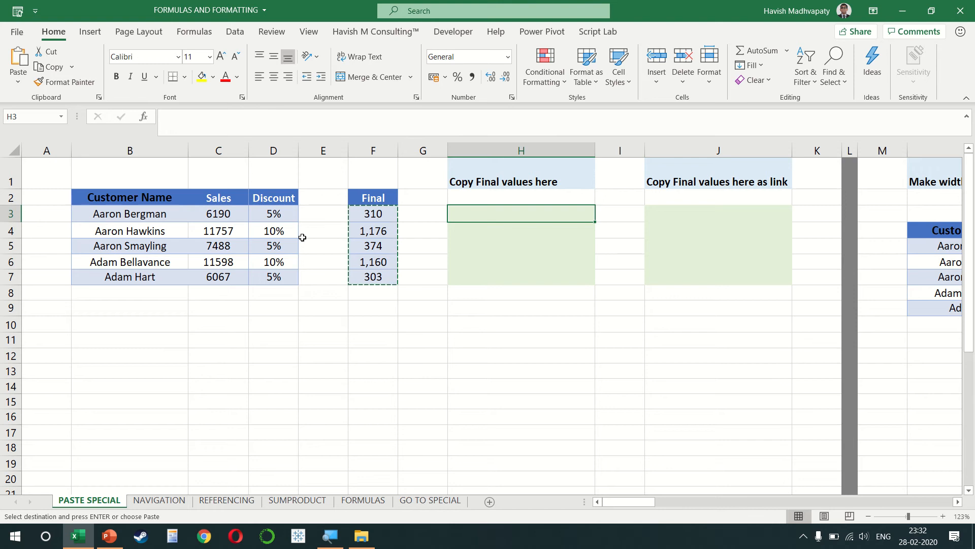
Paste the copied Final amounts as values only into the range starting at H3.
key("ctrl+alt+v")
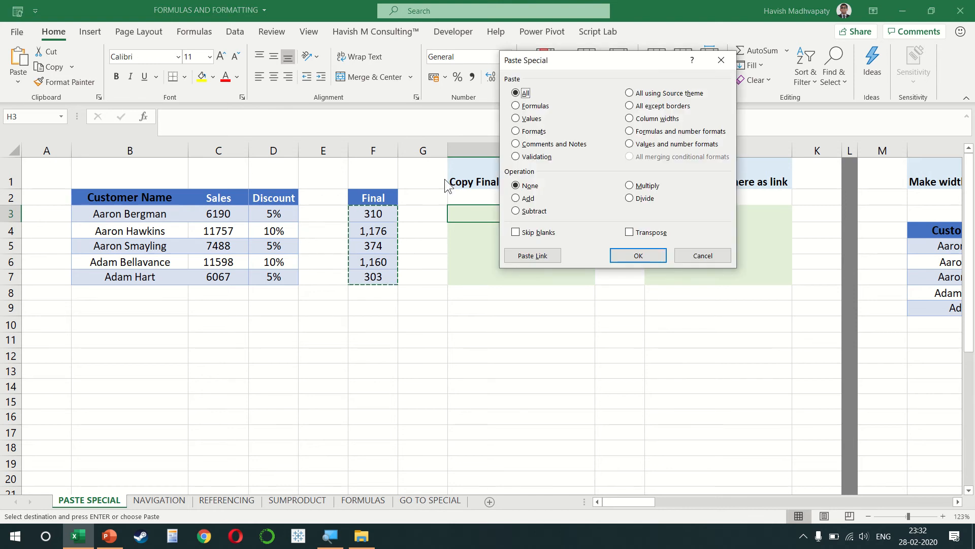
left_click(530, 120)
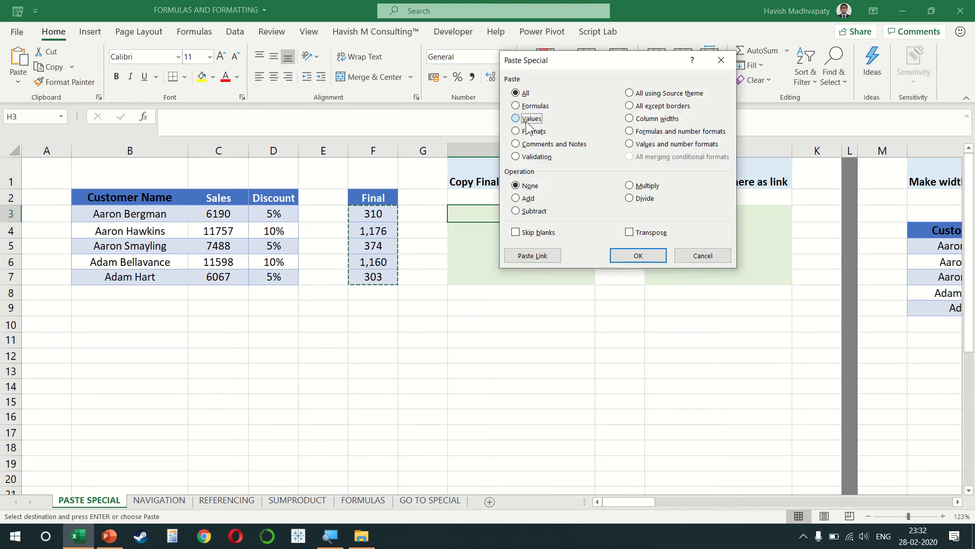
left_click(646, 251)
key("Right")
key("Right")
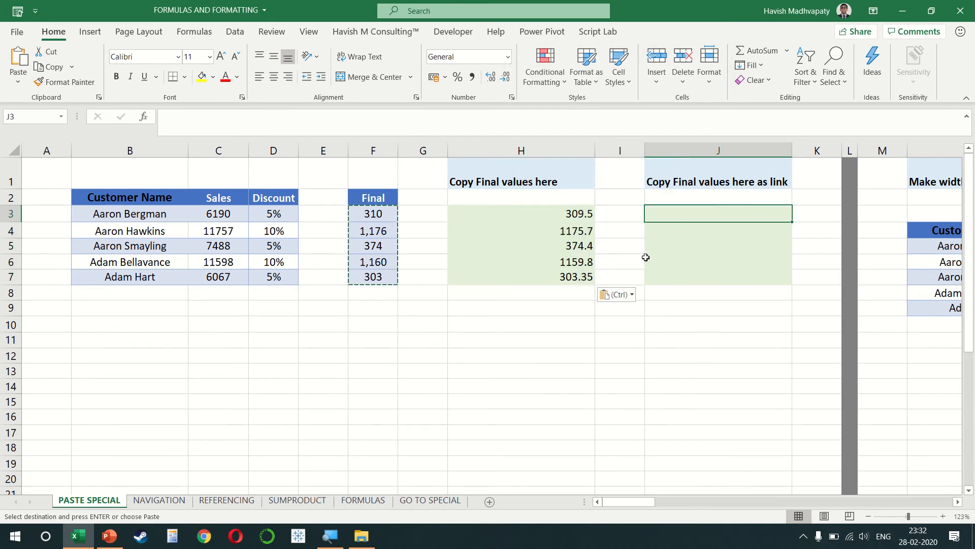
key("Escape")
type("=")
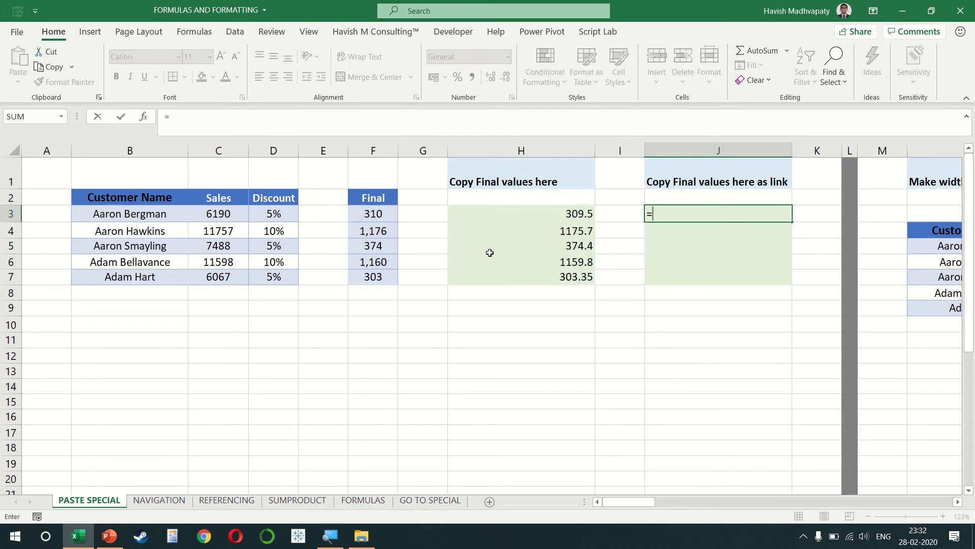
left_click(394, 215)
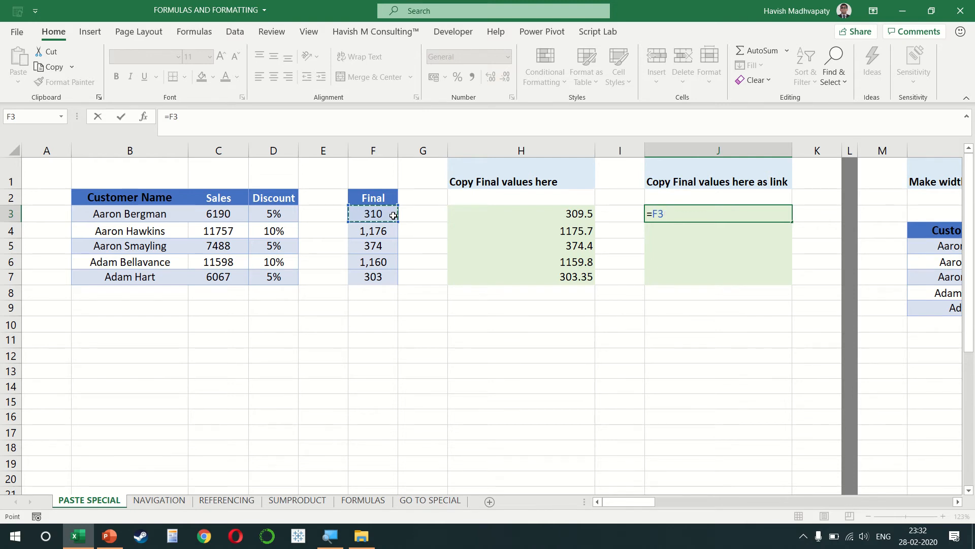
key("Escape")
Copy the Final amounts in F3:F7 and paste them as links starting at J3.
left_click(394, 215)
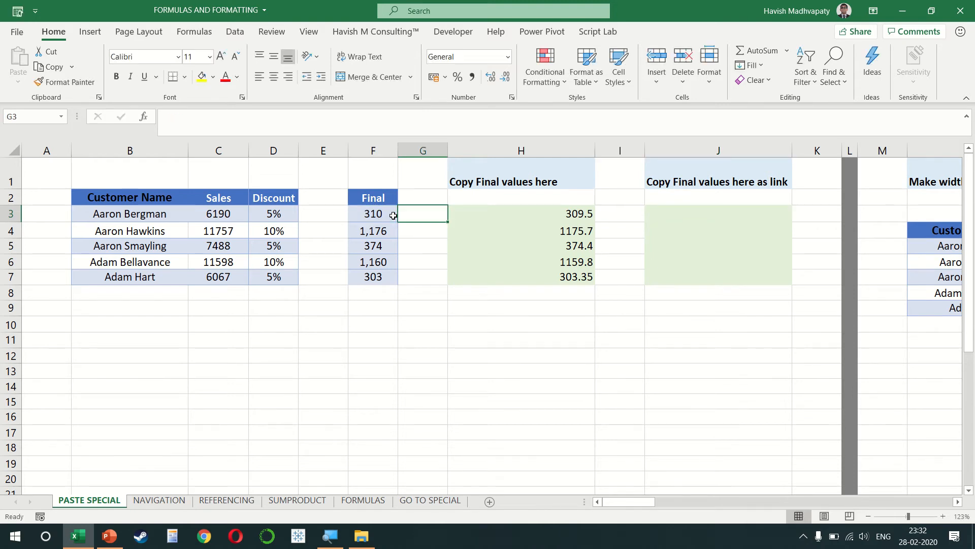
key("ctrl+shift+Down")
key("ctrl+c")
key("Right")
key("Right")
key("Right")
key("Right")
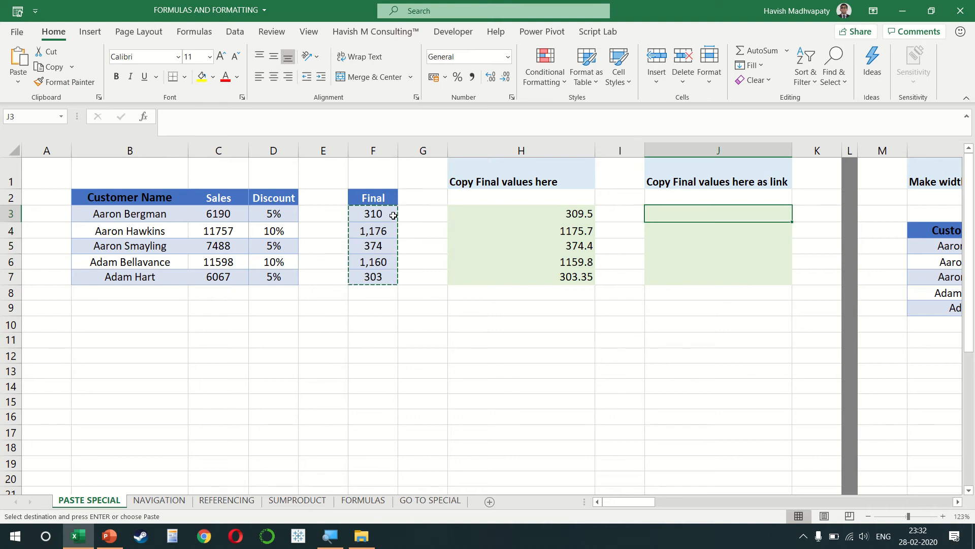
key("ctrl+alt+v")
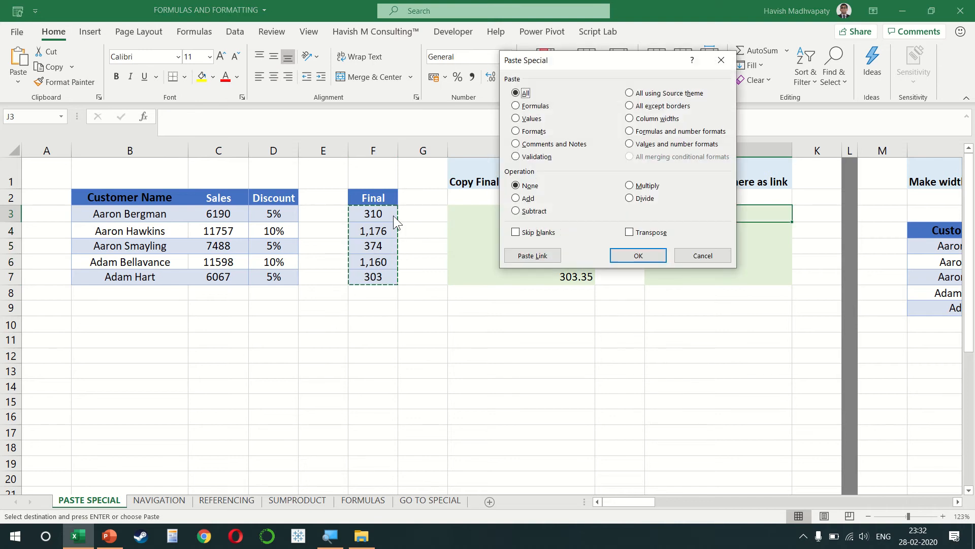
left_click(539, 259)
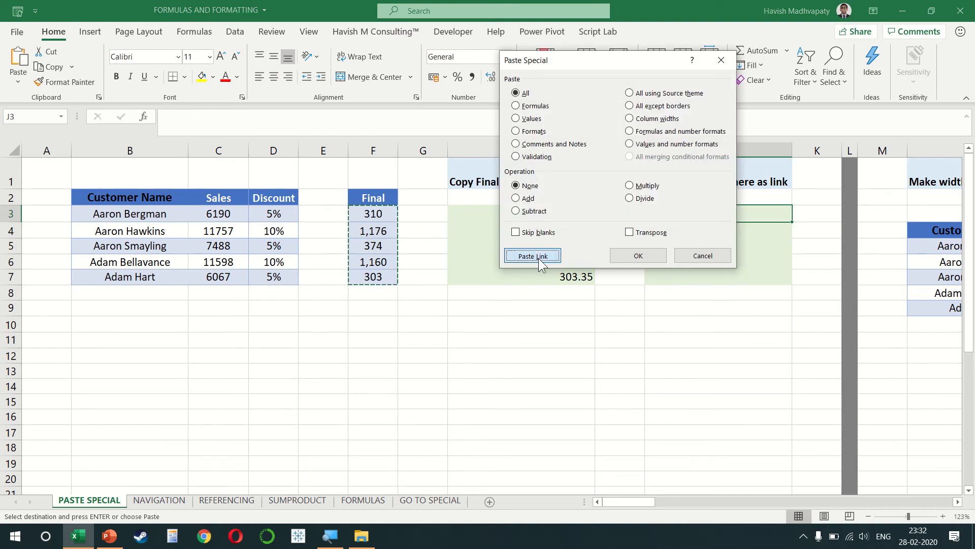
Check the link formulas in cells J3 and J4.
key("Right")
key("Left")
key("F2")
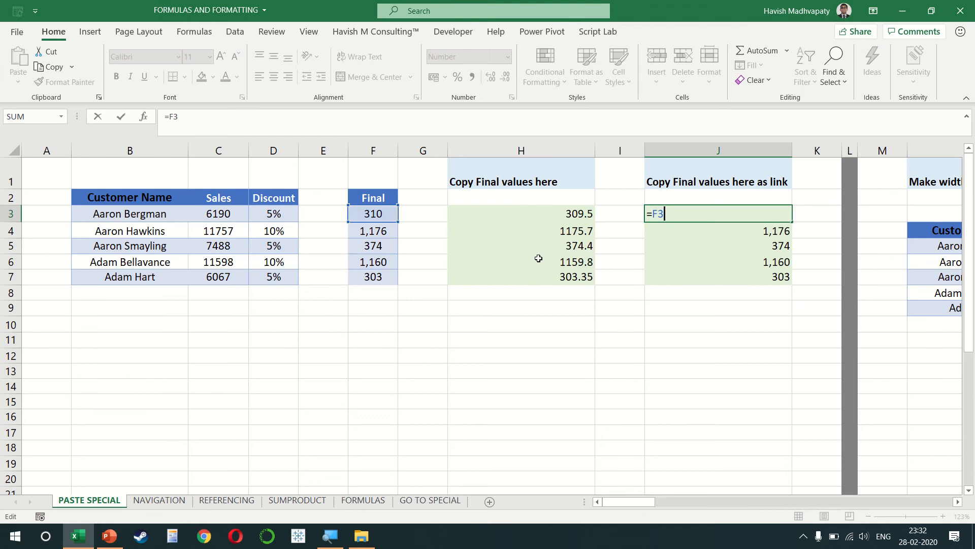
key("Return")
key("F2")
key("Return")
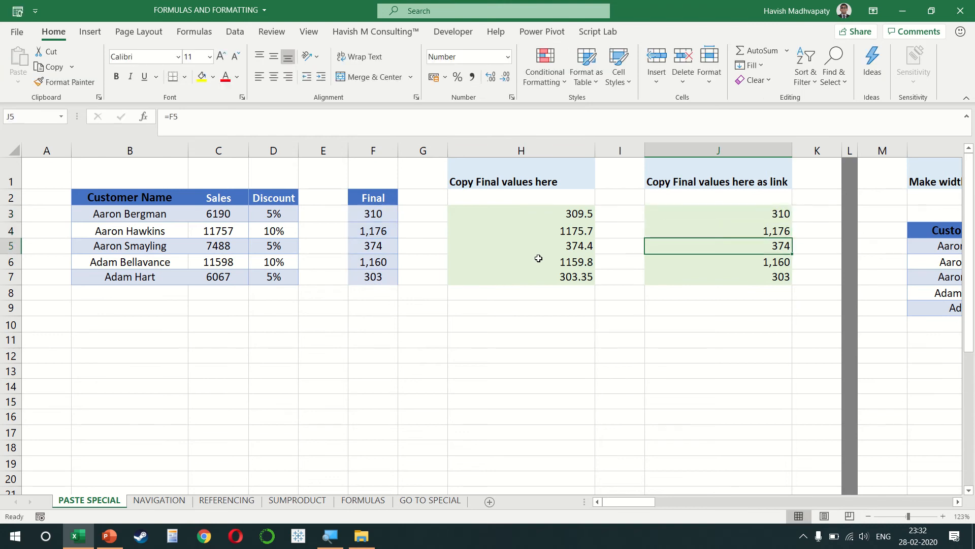
Copy the first Quantity cell, Q5, as the source for the column width.
scroll(538, 258, "right", 6)
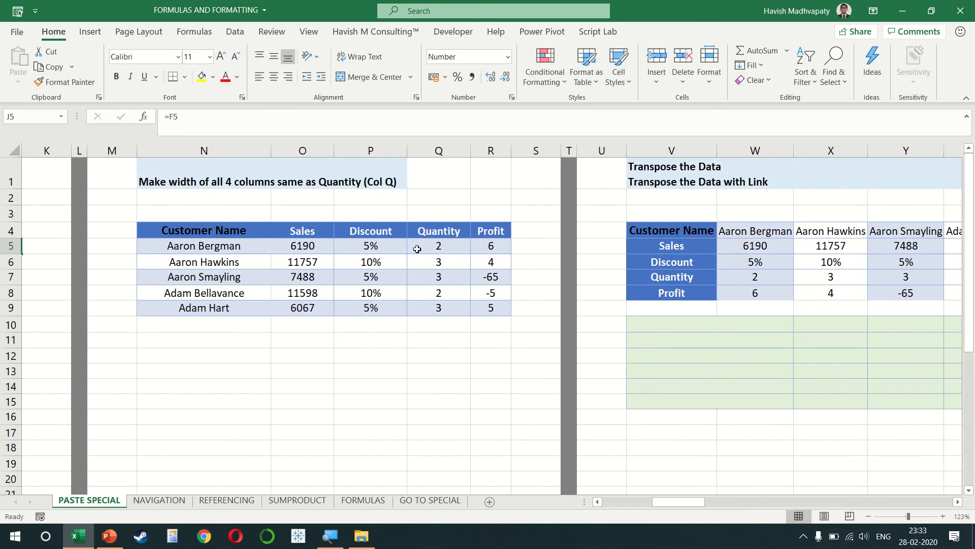
left_click(296, 241)
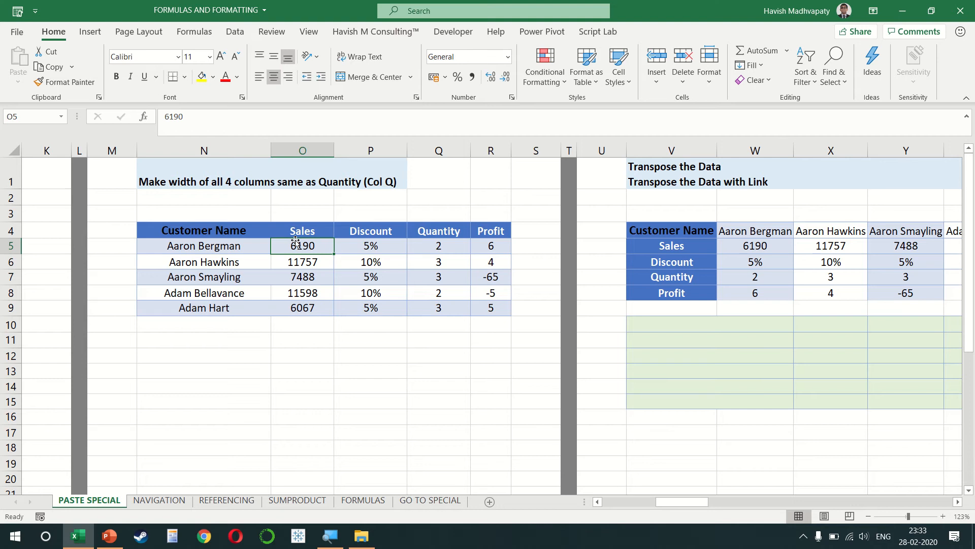
left_click_drag(300, 150, 477, 152)
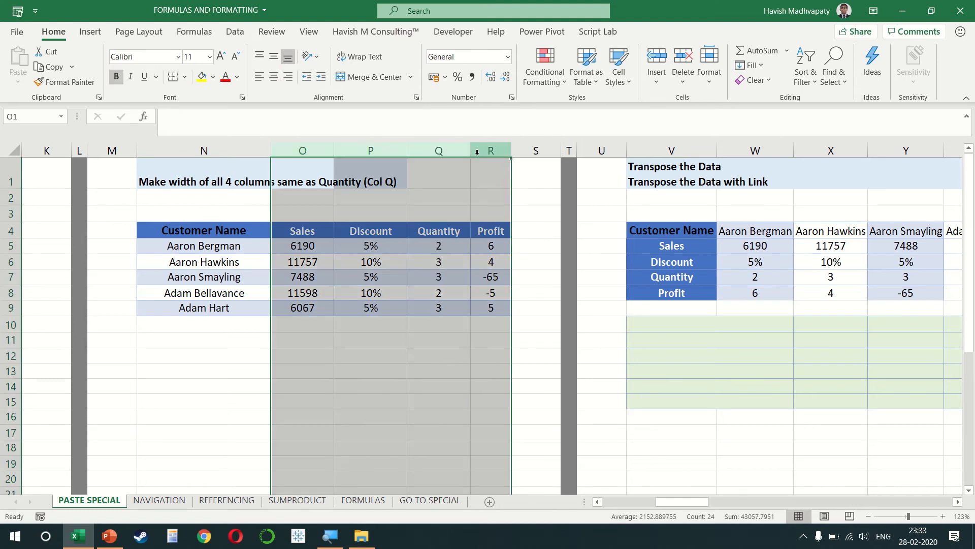
left_click(403, 250)
key("Right")
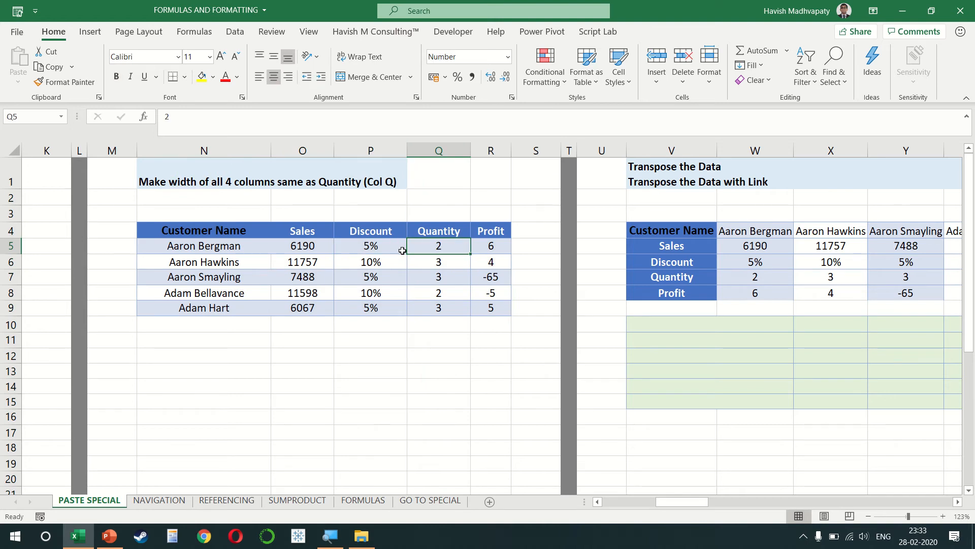
key("ctrl+c")
Paste only the column width onto O5:R5 so Sales, Discount, Quantity and Profit match.
key("Left")
key("Left")
key("shift+Right")
key("shift+Right")
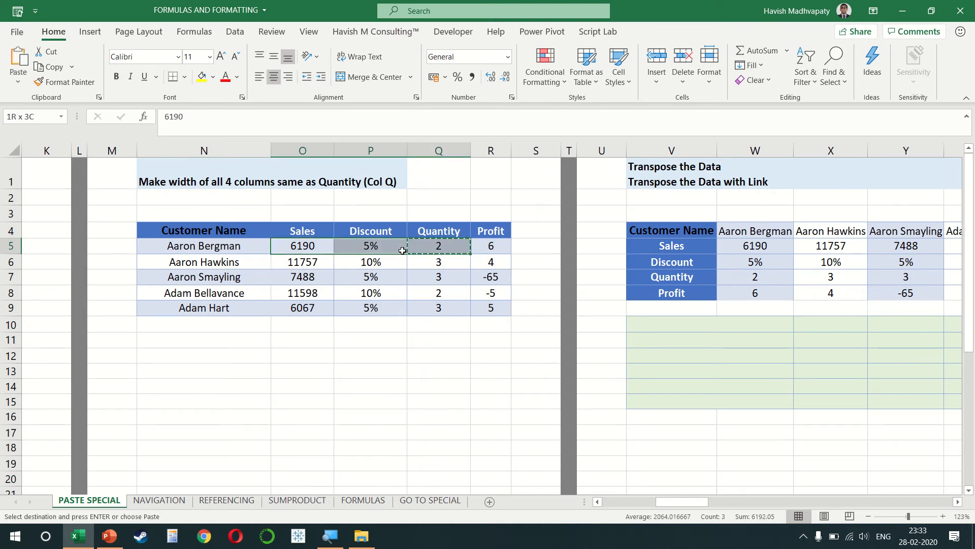
key("shift+Right")
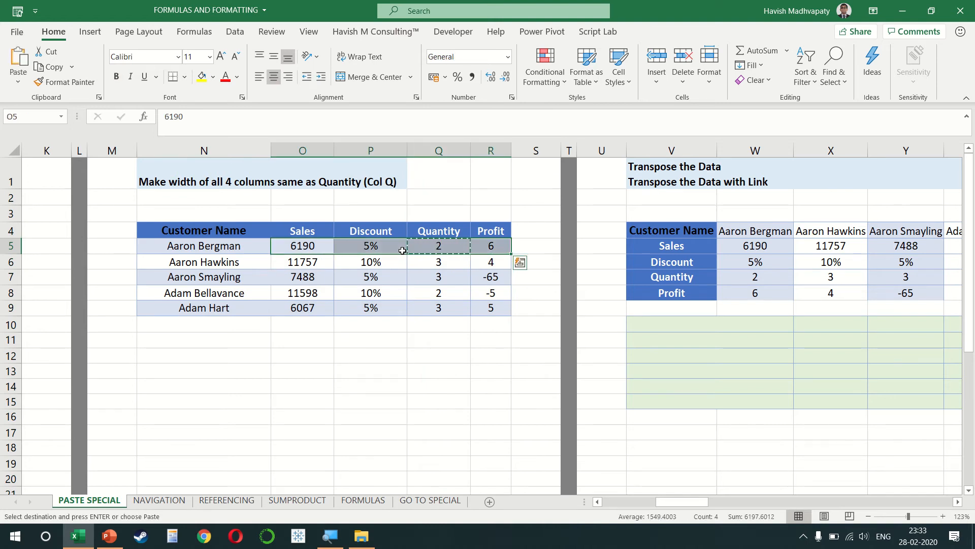
key("ctrl+alt+v")
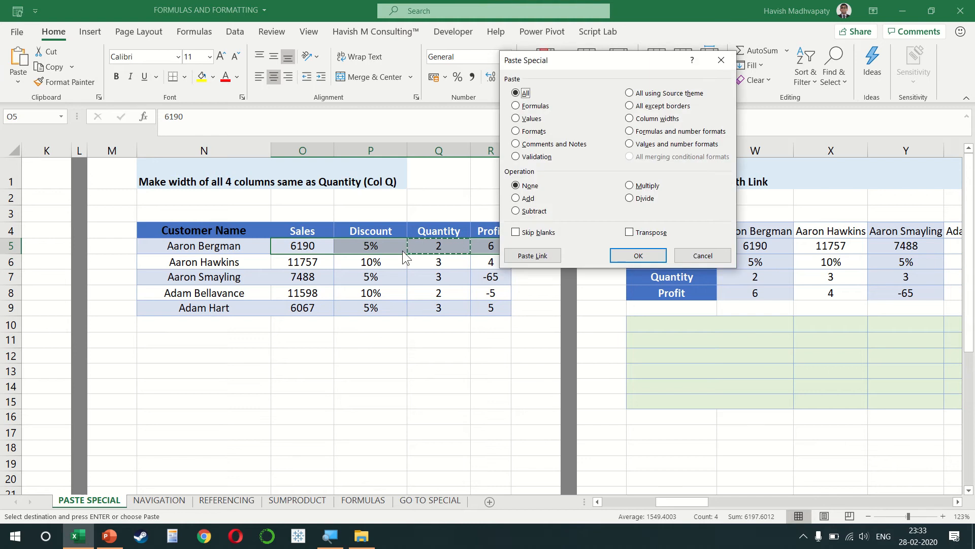
left_click(652, 120)
key("Return")
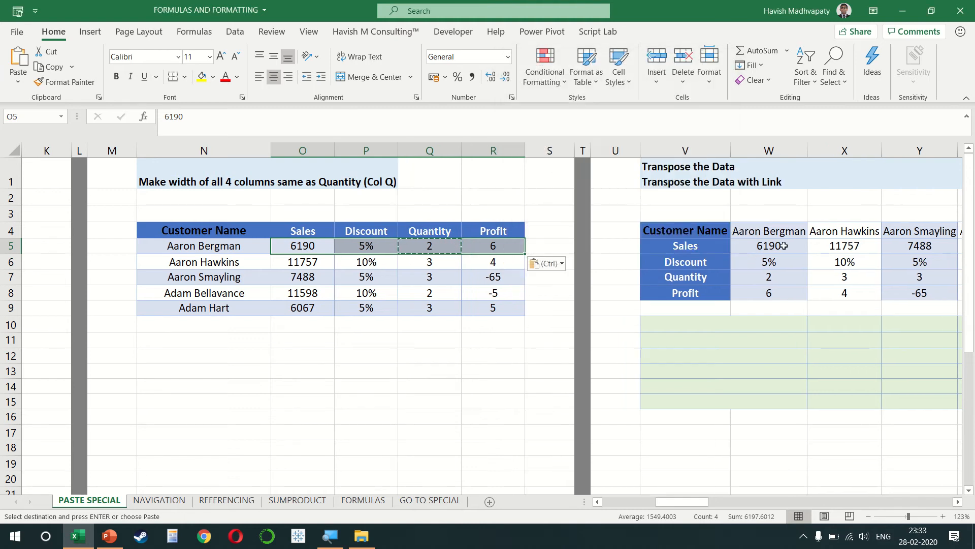
Copy the horizontal customer table in V4:AA8, including its headers.
left_click(783, 246)
scroll(783, 246, "right", 3)
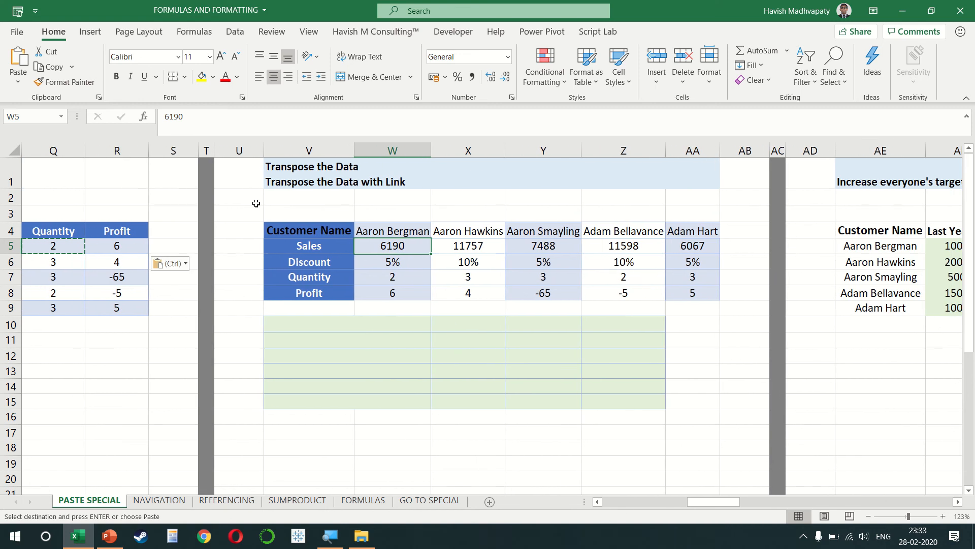
left_click(332, 255)
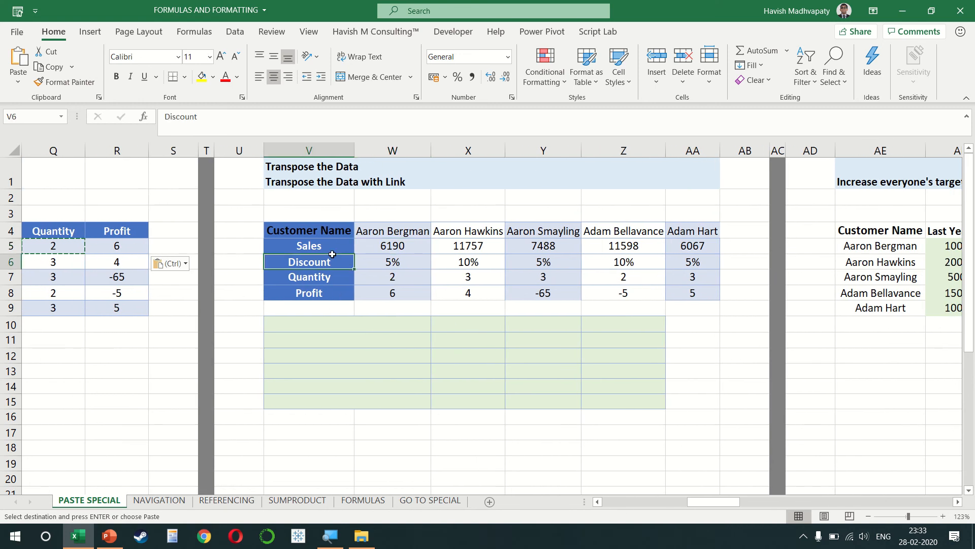
key("Up")
key("Up")
key("ctrl+shift+Down")
key("ctrl+shift+Right")
key("ctrl+c")
Try pasting the copied table transposed at V10 and undo the paste.
key("Down")
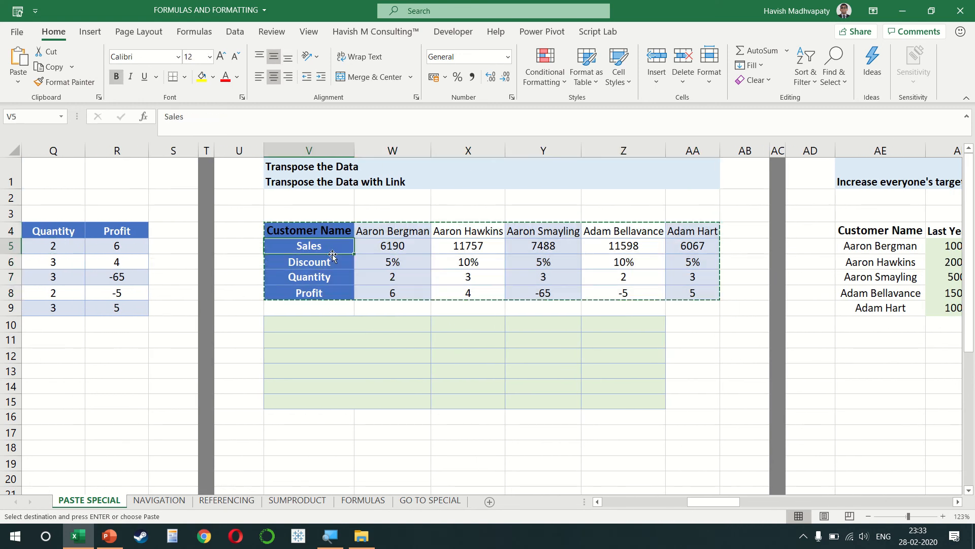
key("Down")
key("Down")
key("Down")
key("Down")
key("Down")
key("ctrl+alt+v")
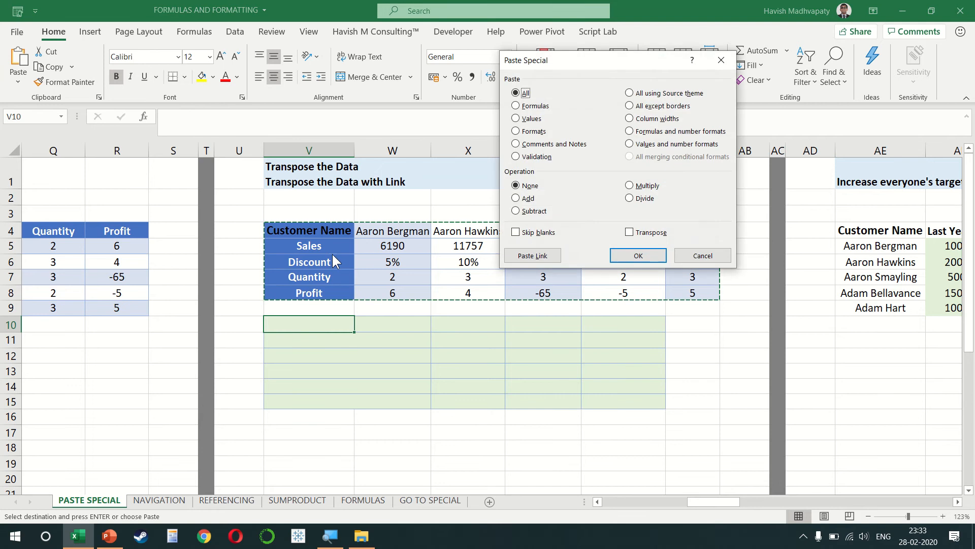
left_click(630, 232)
key("Return")
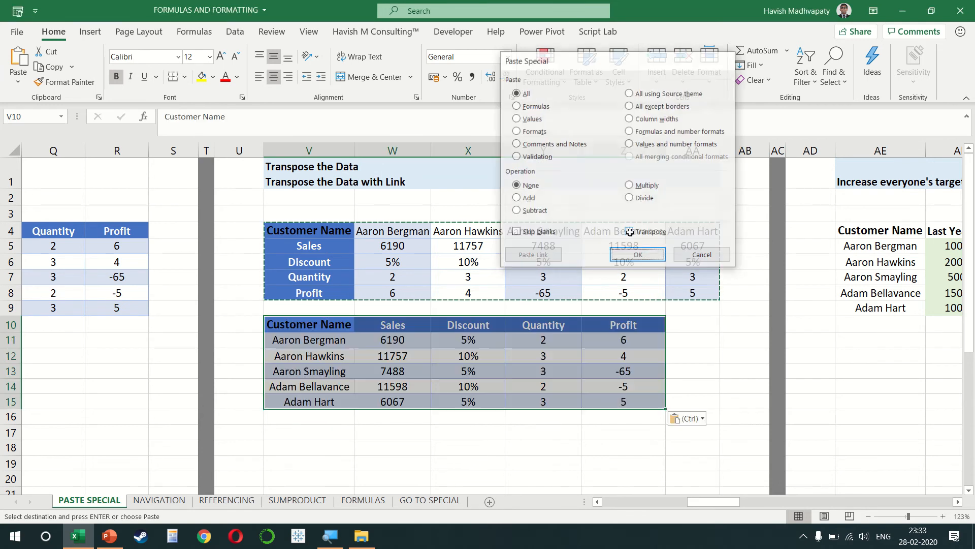
key("ctrl+z")
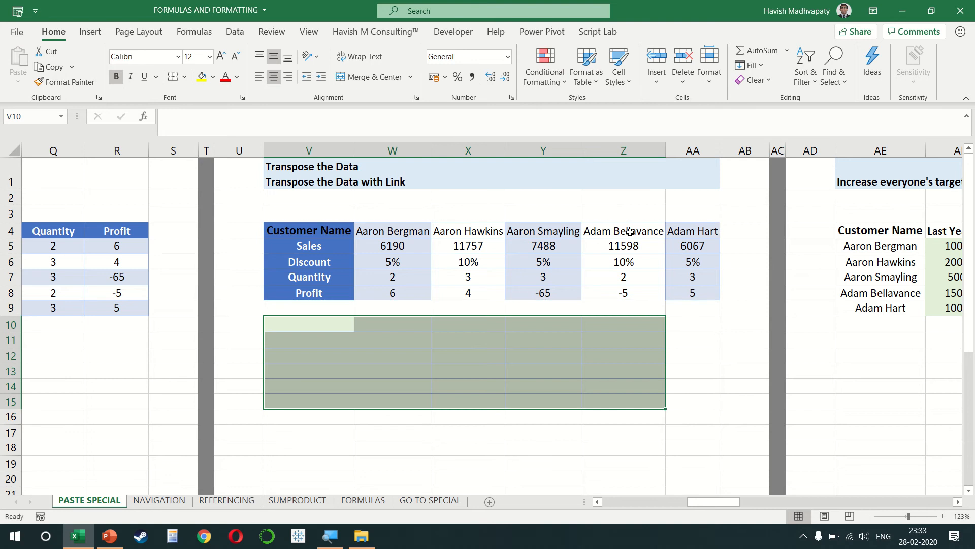
Fill the range V10:Z15 with the linked transposition formula =TRANSPOSE(V4:AA8).
key("Down")
key("Up")
key("shift+Right")
key("shift+Down")
key("shift+Right")
key("shift+Right")
key("shift+Down")
key("shift+Down")
key("shift+Down")
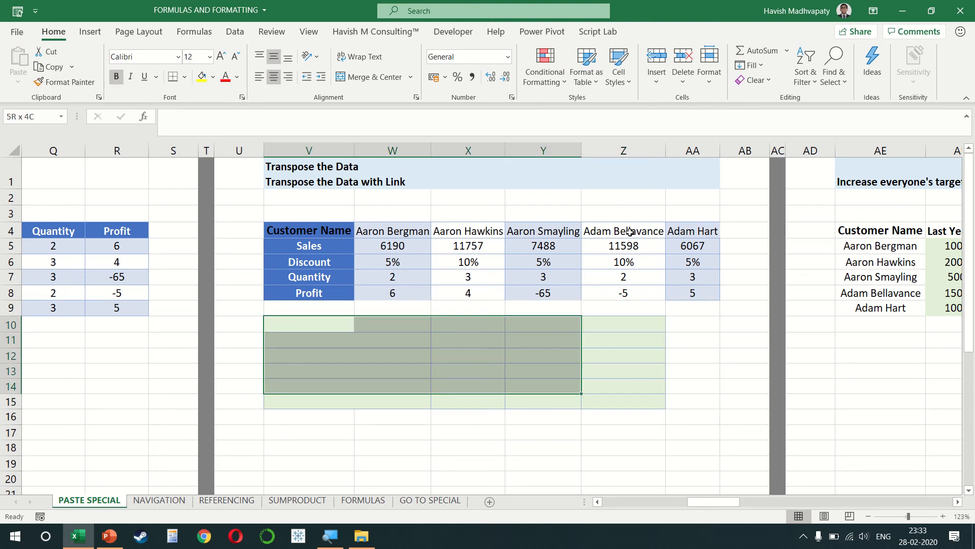
key("shift+Right")
key("shift+Down")
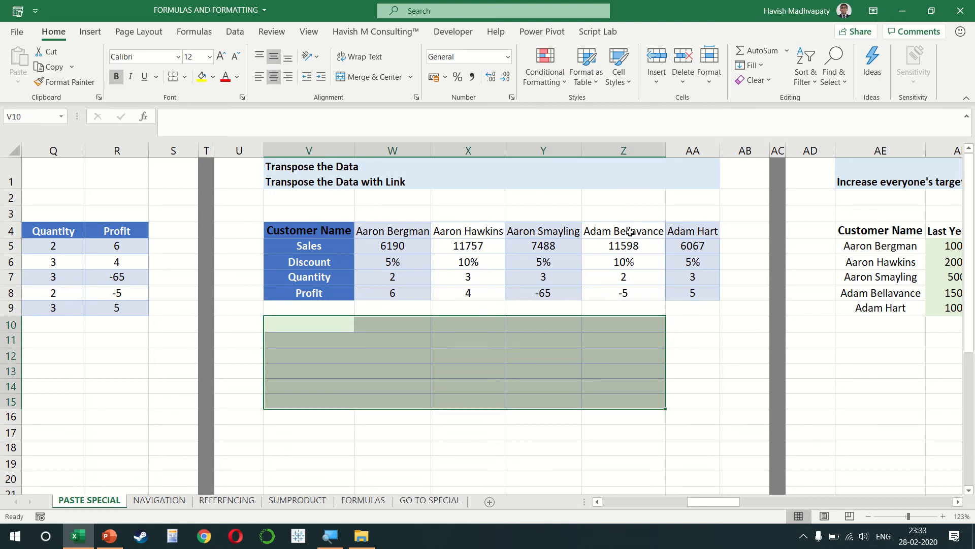
type("=TRANSPOSE(")
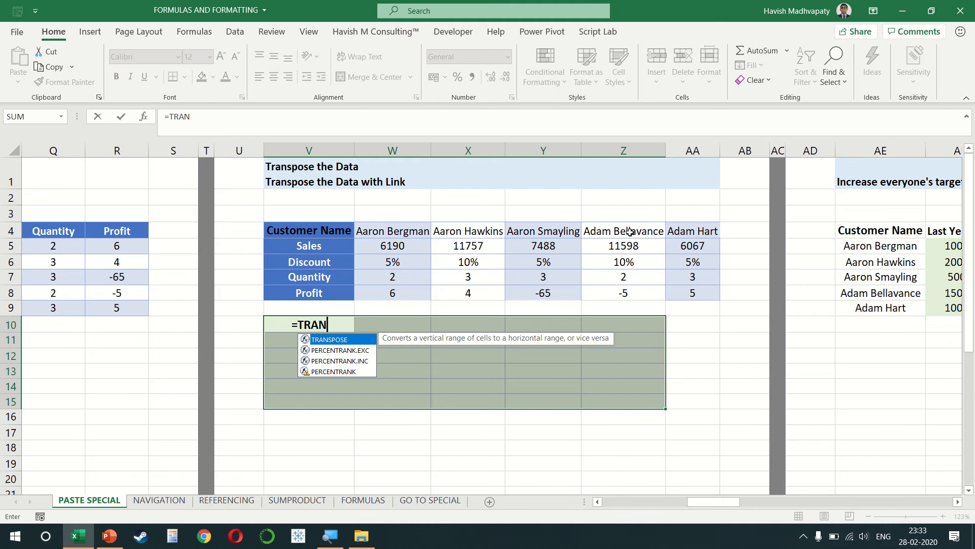
key("Up")
key("Up")
key("Up")
key("Up")
key("Up")
key("Up")
key("ctrl+shift+Right")
key("ctrl+shift+Down")
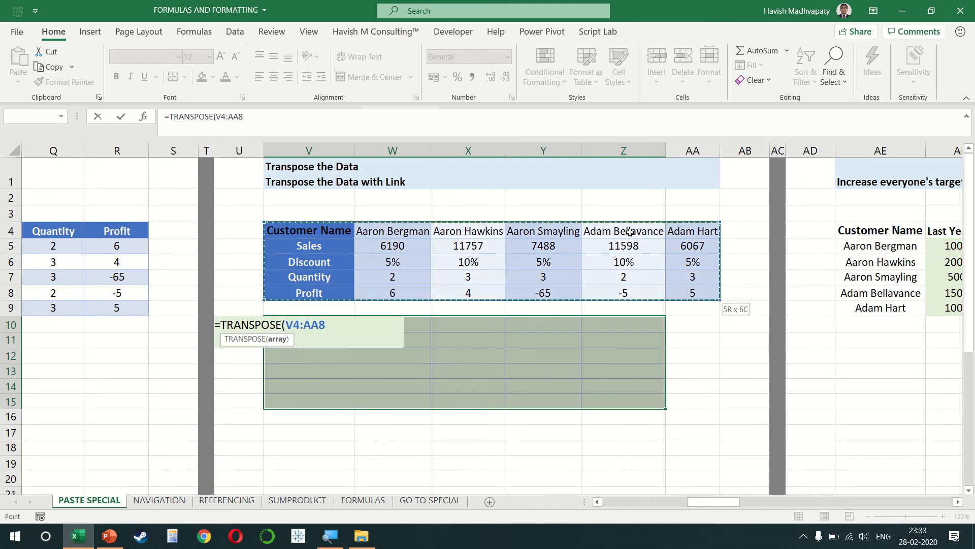
type(")")
key("Return")
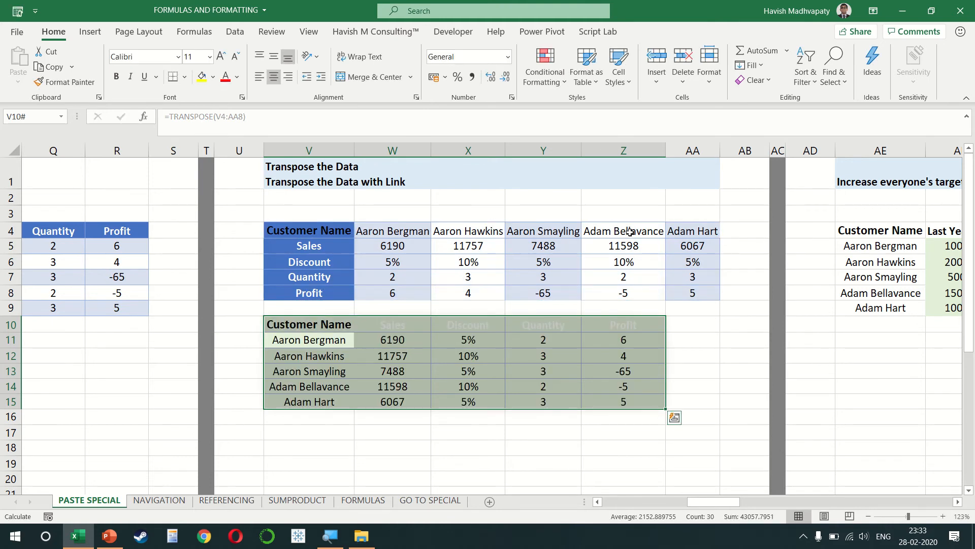
Enter 110% in cell AI1 beside the target increase exercise.
scroll(630, 232, "right", 6)
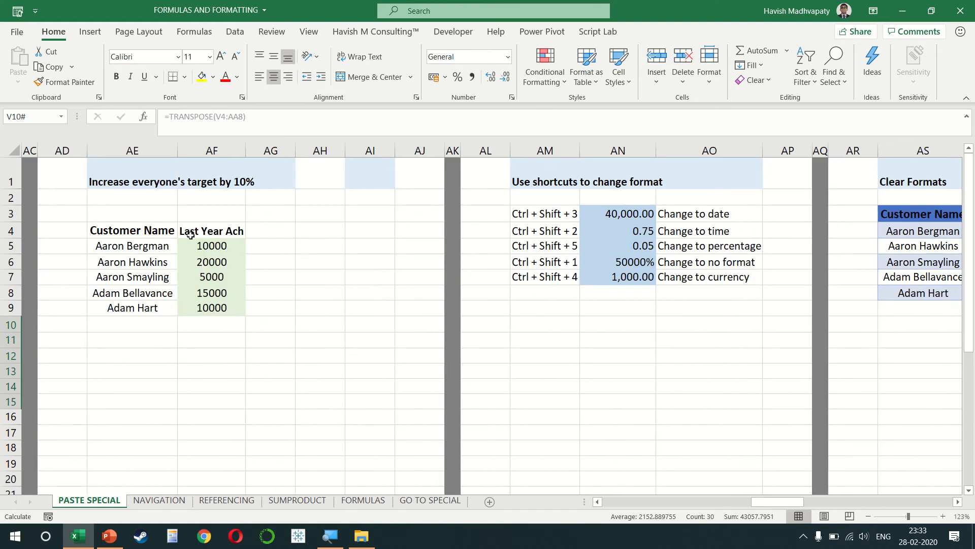
left_click(190, 237)
key("ctrl+shift+Down")
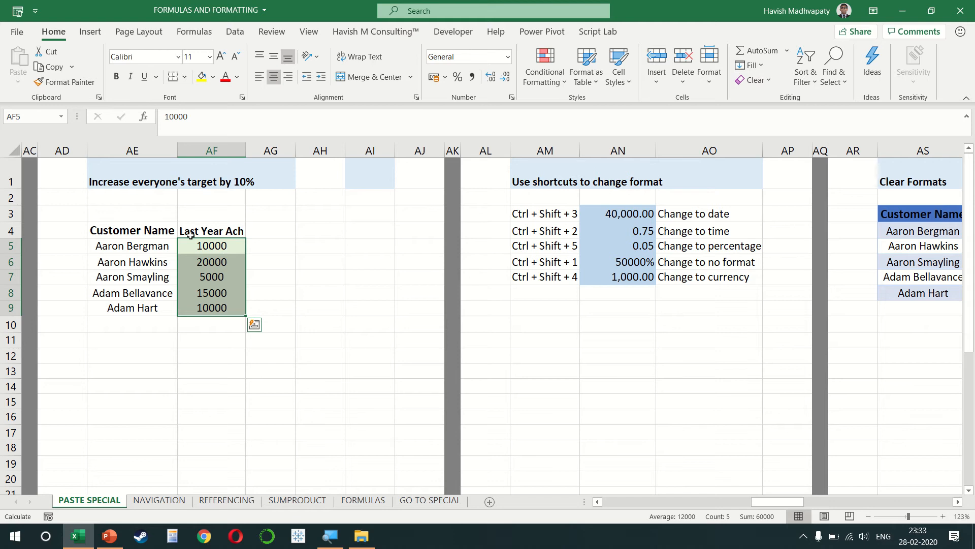
key("Right")
key("Right")
key("Up")
key("Up")
key("Up")
key("Up")
key("Right")
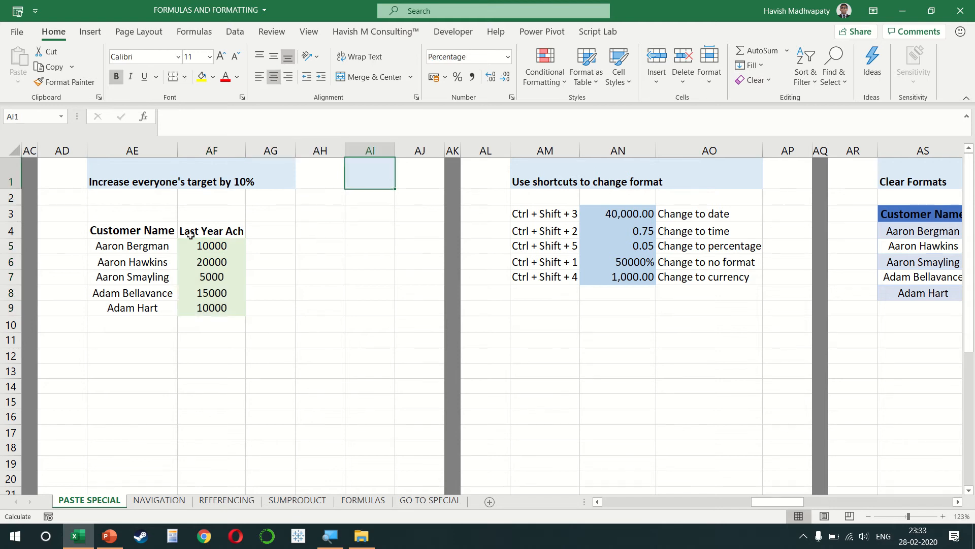
type("110")
key("Return")
Increase the Last Year Ach values in AF5:AF9 by 10% by pasting the 110% from AI1 with the Multiply operation.
key("Up")
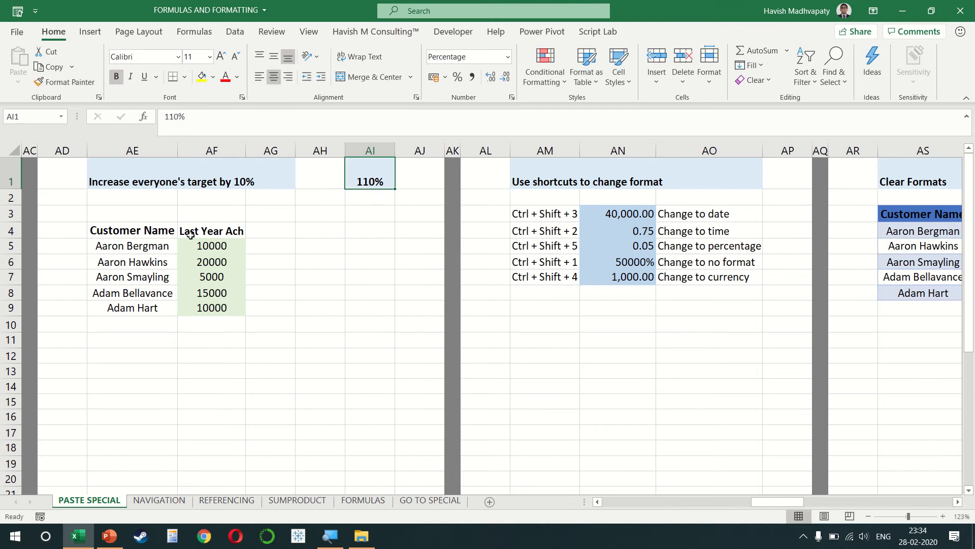
key("ctrl+c")
key("Left")
key("Down")
key("Down")
key("Left")
left_click(192, 243)
key("ctrl+shift+Down")
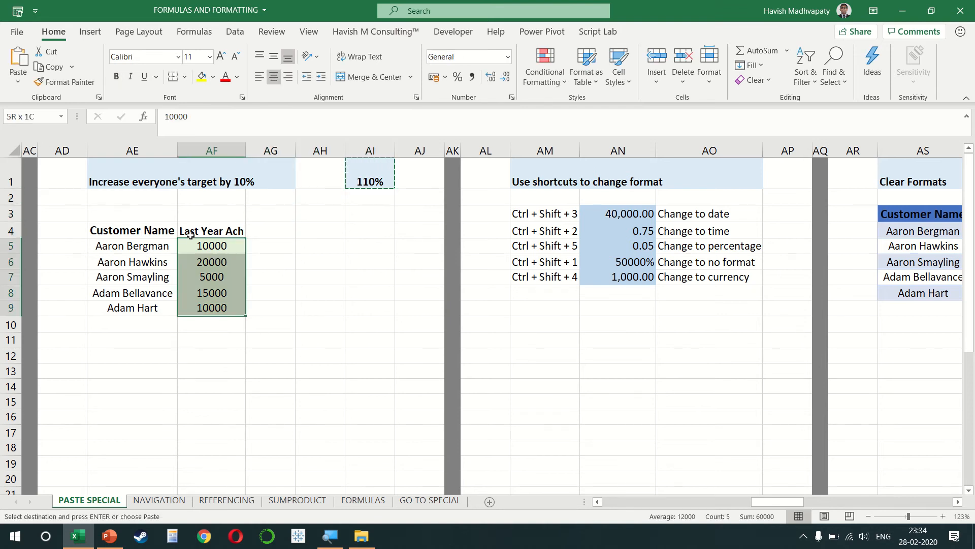
key("ctrl+alt+v")
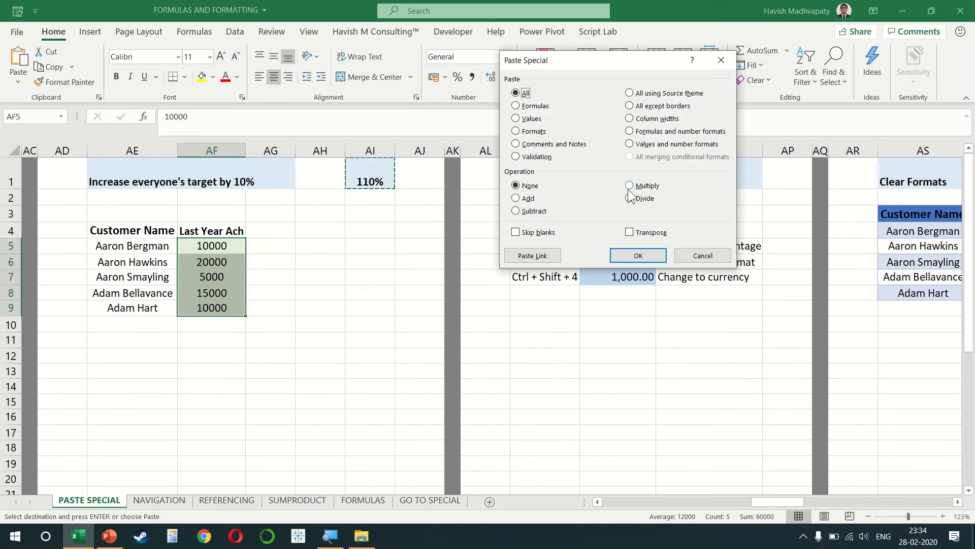
left_click(526, 107)
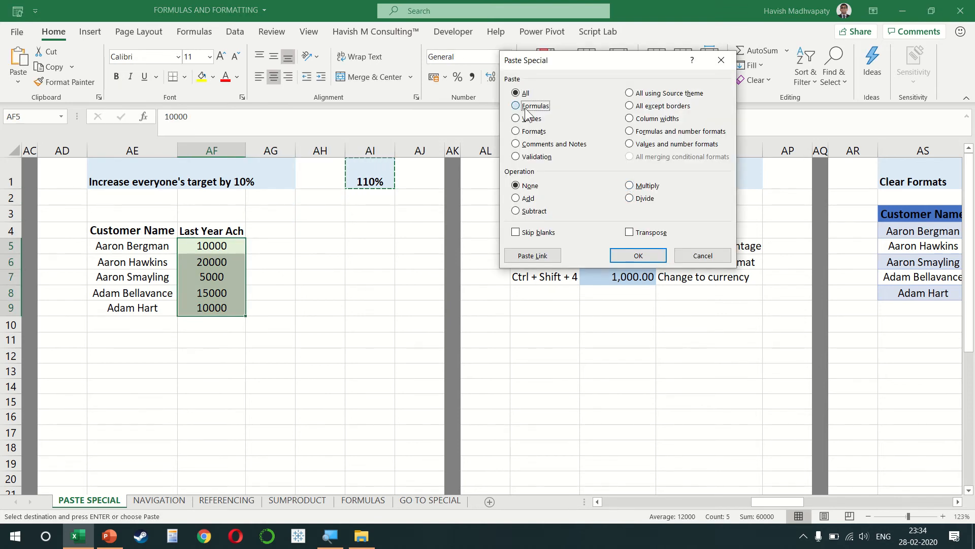
left_click(630, 185)
left_click(631, 258)
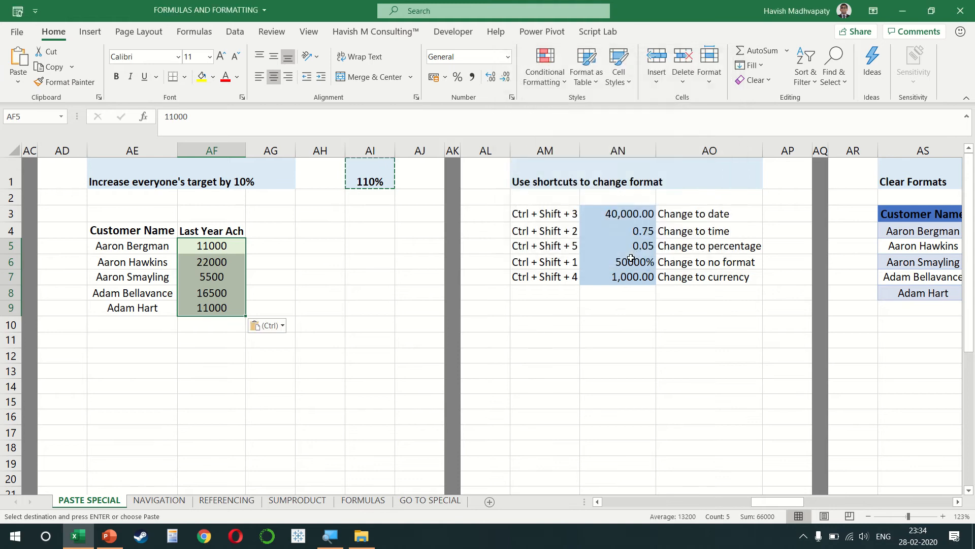
Clear the copy selection and format the number in AN3 as a date.
left_click(709, 276)
scroll(457, 275, "right", 5)
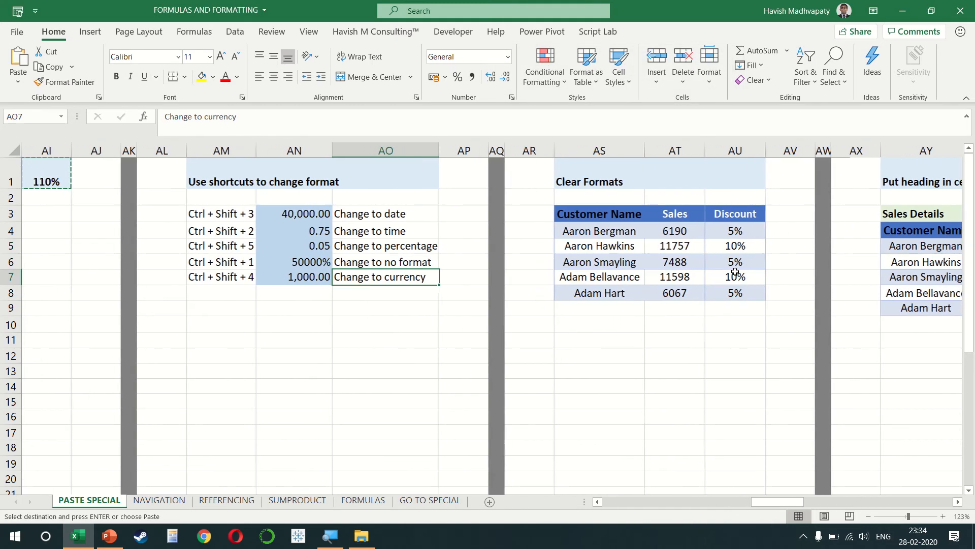
left_click(242, 217)
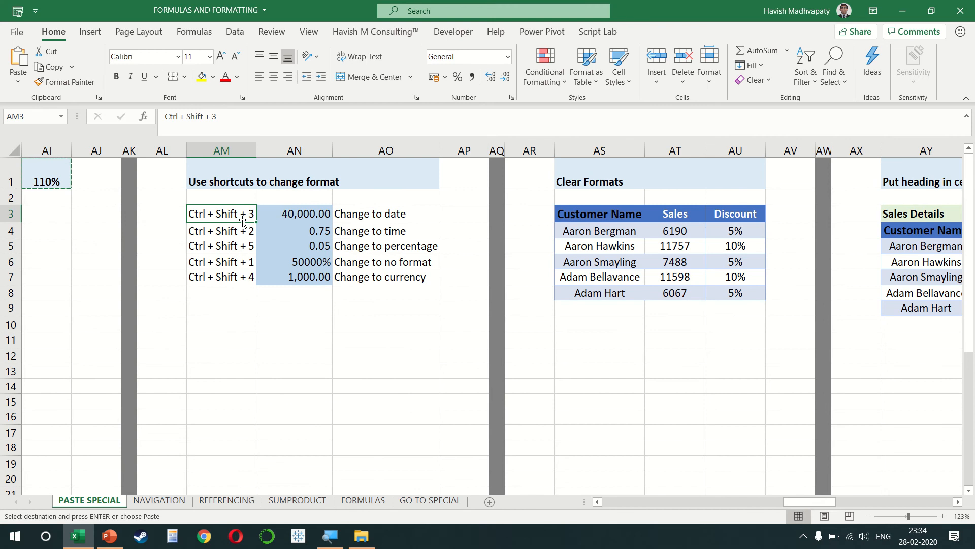
key("Right")
key("Escape")
key("ctrl+shift+3")
Format AN4 as a time and AN5 as a percentage.
key("Down")
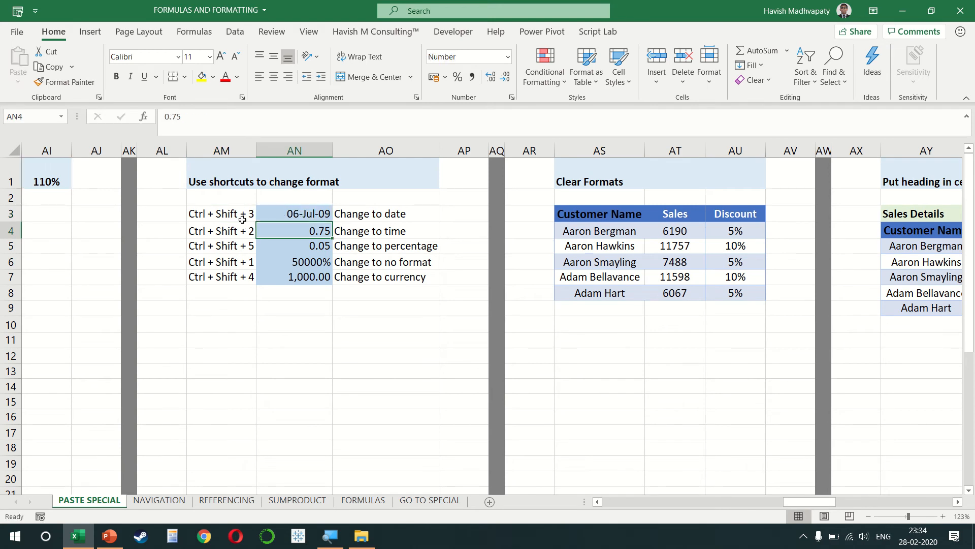
key("ctrl+shift+2")
key("Down")
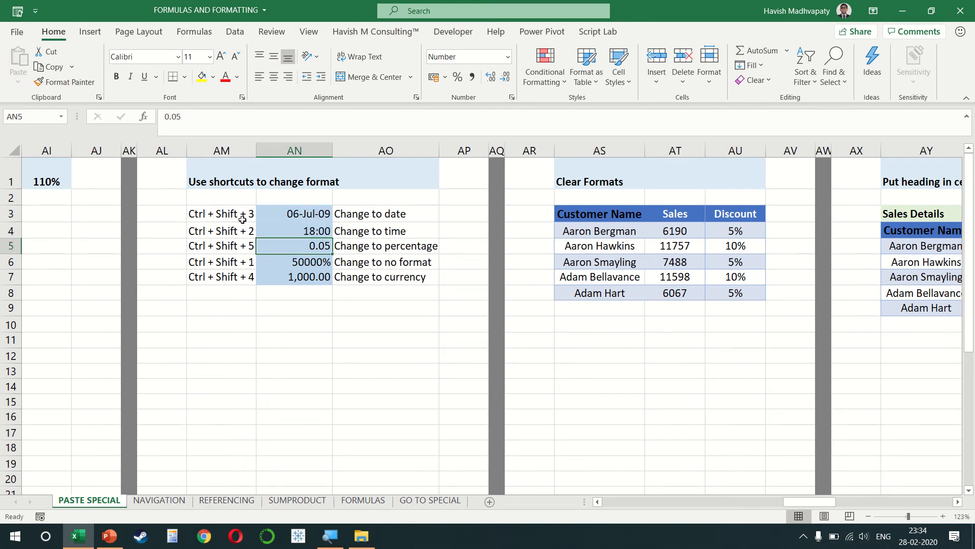
key("ctrl+shift+5")
Apply the two-decimal number format to AN6 and the currency format to AN7.
key("Down")
key("ctrl+shift+1")
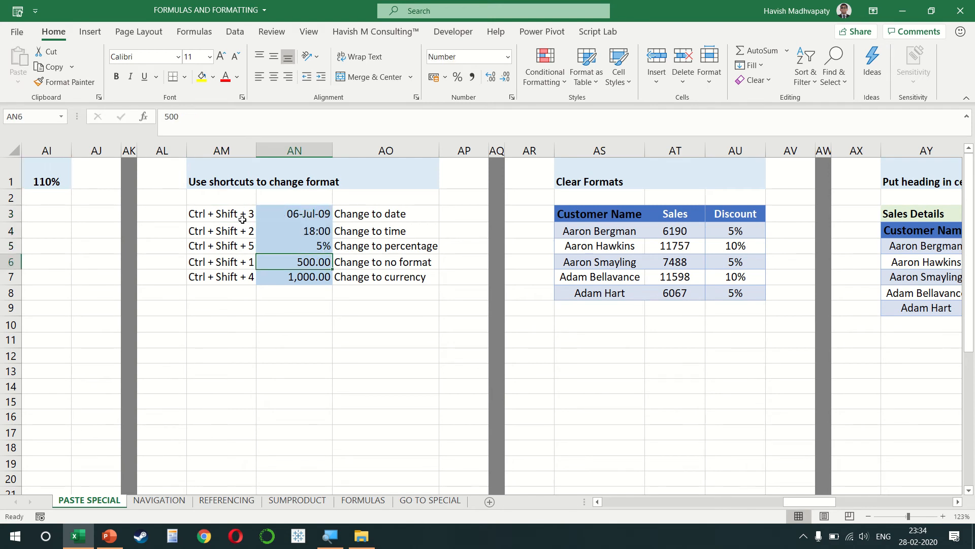
key("Down")
key("ctrl+shift+4")
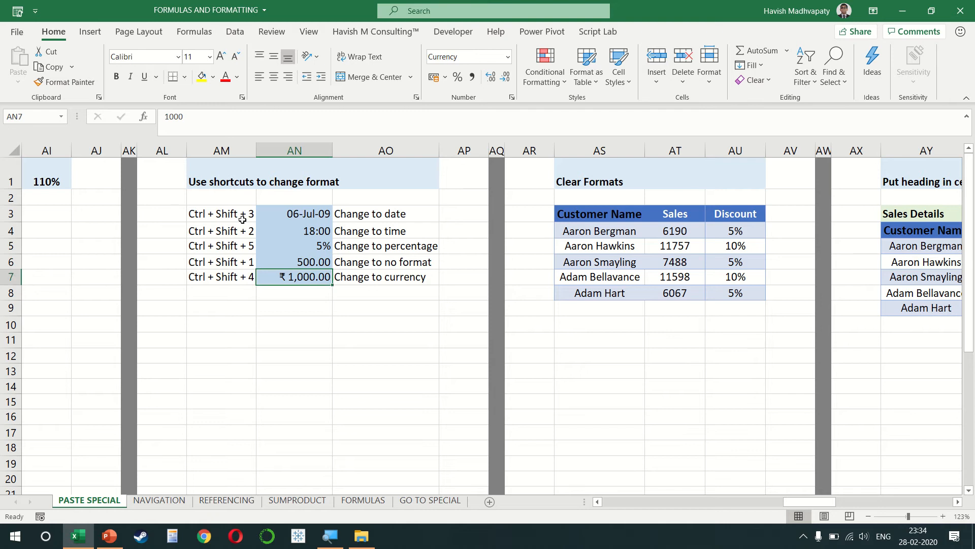
Clear all formats from the customer sales table in AS3:AU8, keeping its contents.
key("Right")
key("Right")
scroll(242, 219, "right", 5)
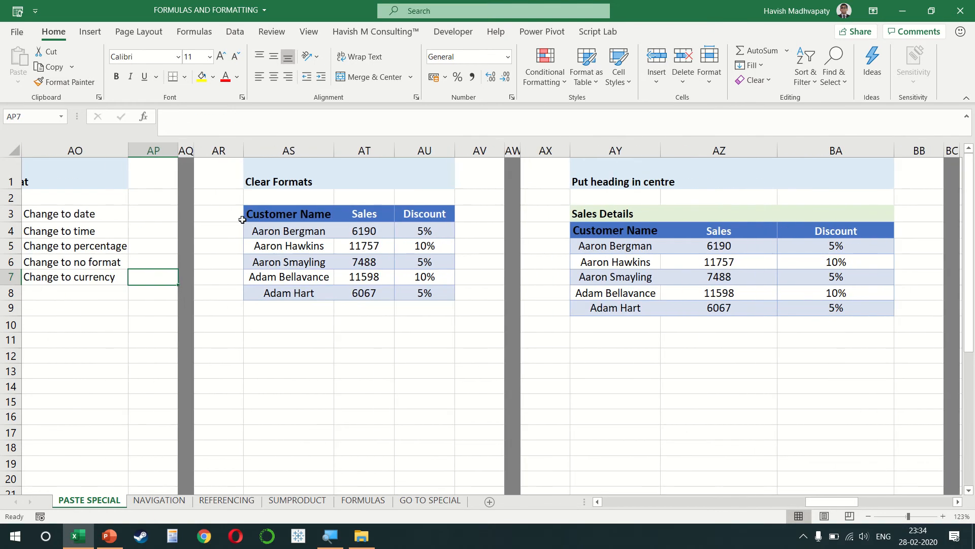
left_click_drag(279, 218, 415, 291)
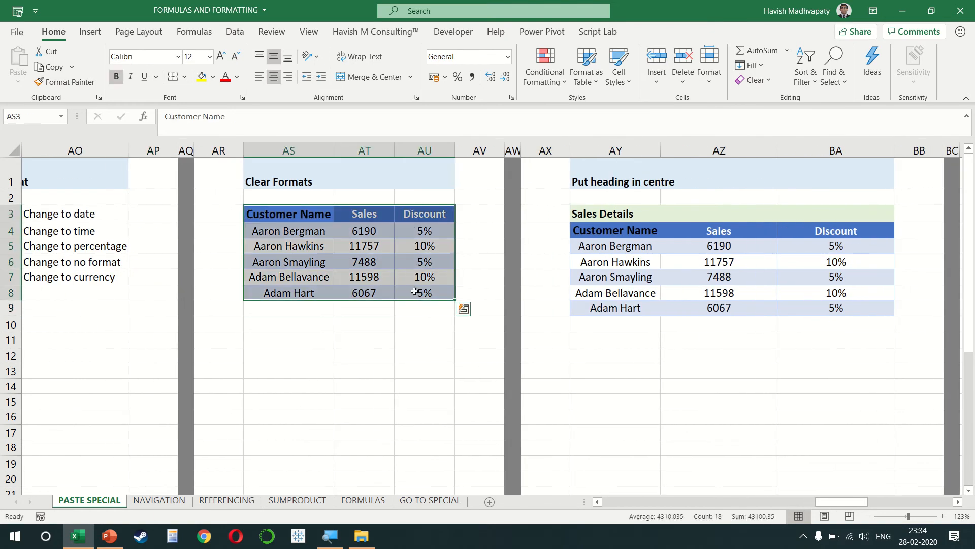
right_click(415, 291)
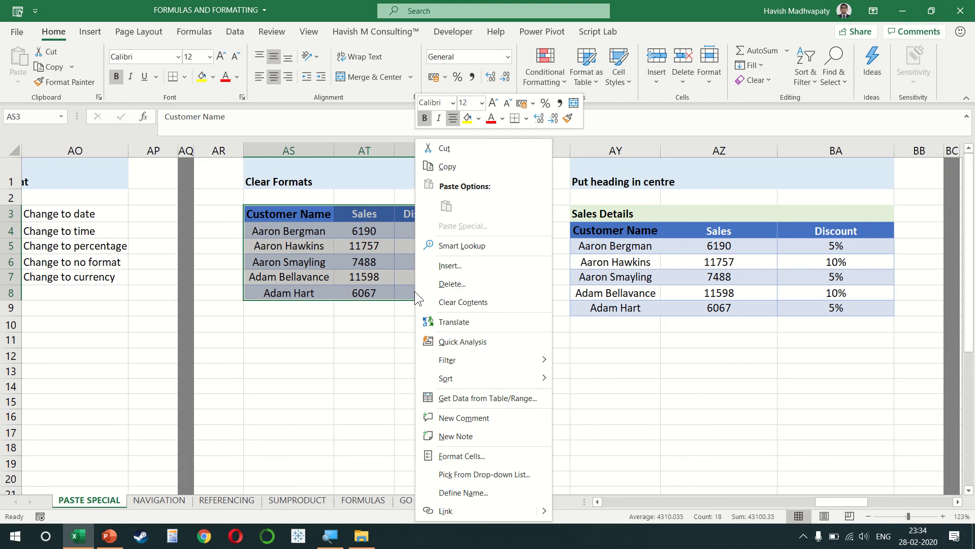
key("Escape")
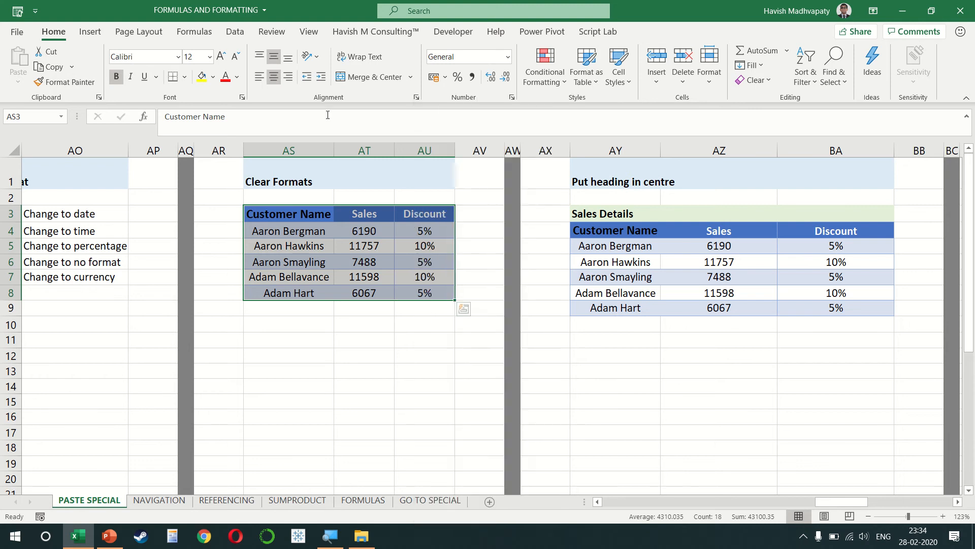
left_click(751, 80)
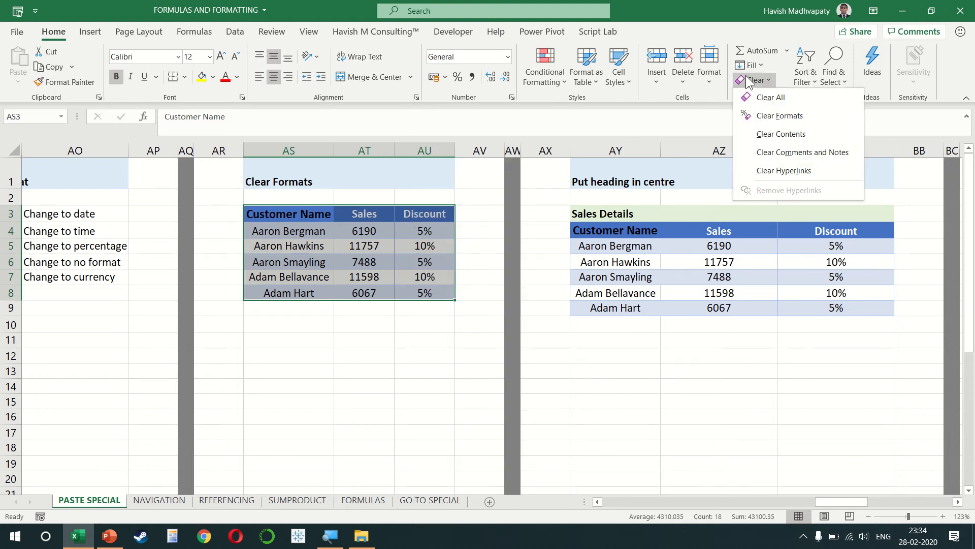
left_click(759, 114)
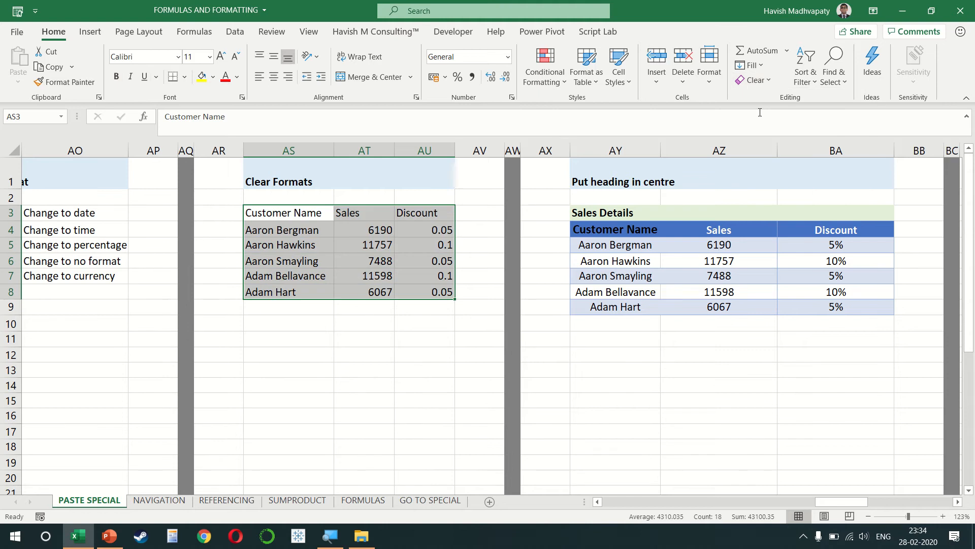
Centre the Sales Details heading over AY3:BA3 with the Center Across Selection horizontal alignment.
scroll(713, 295, "right", 5)
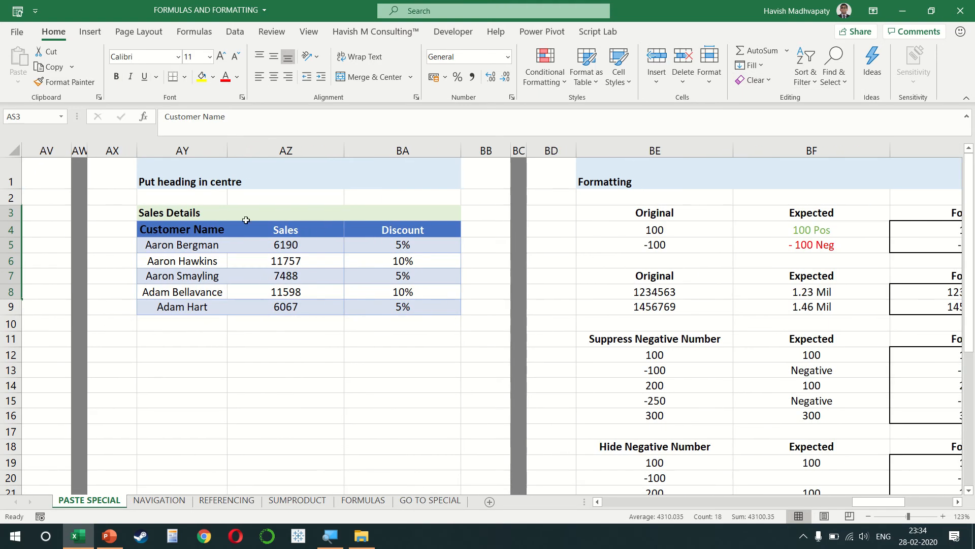
left_click_drag(206, 210, 391, 216)
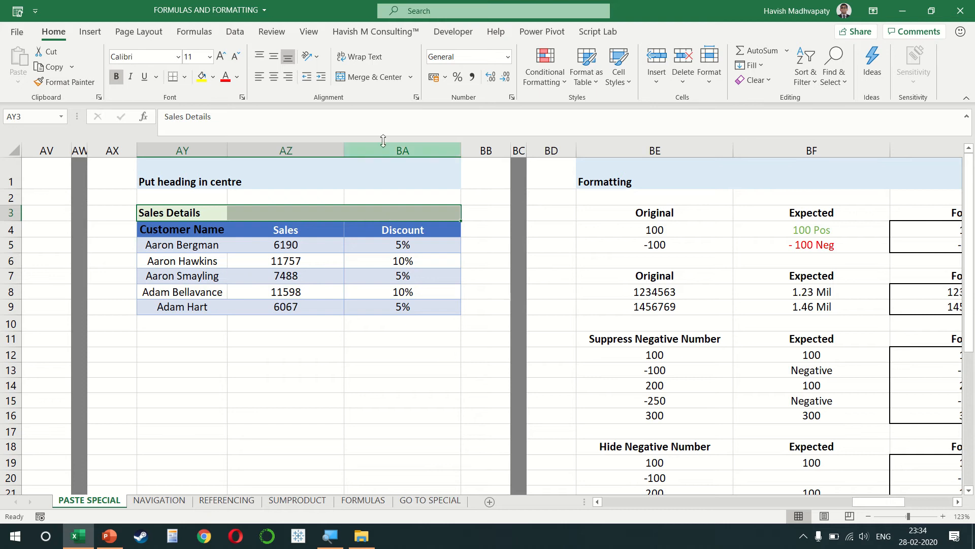
left_click(418, 94)
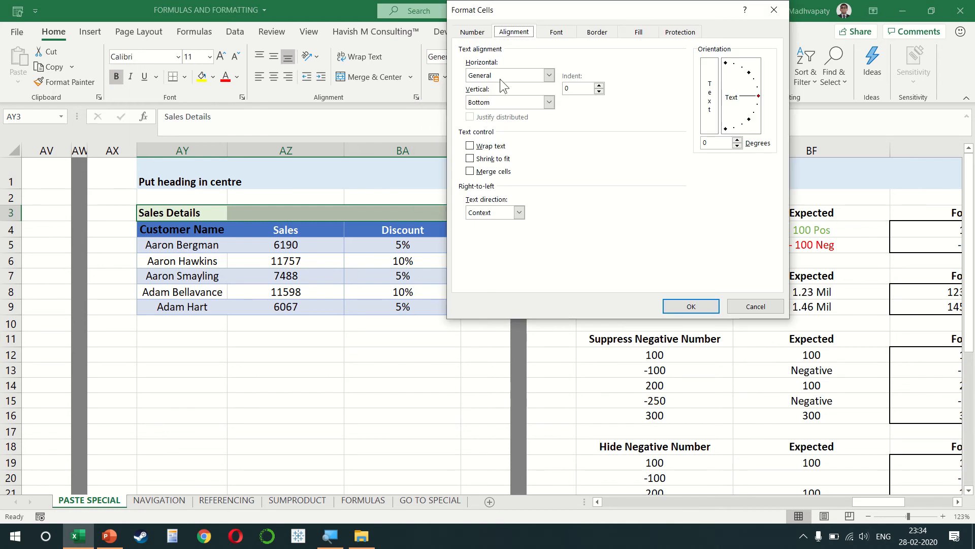
left_click(502, 79)
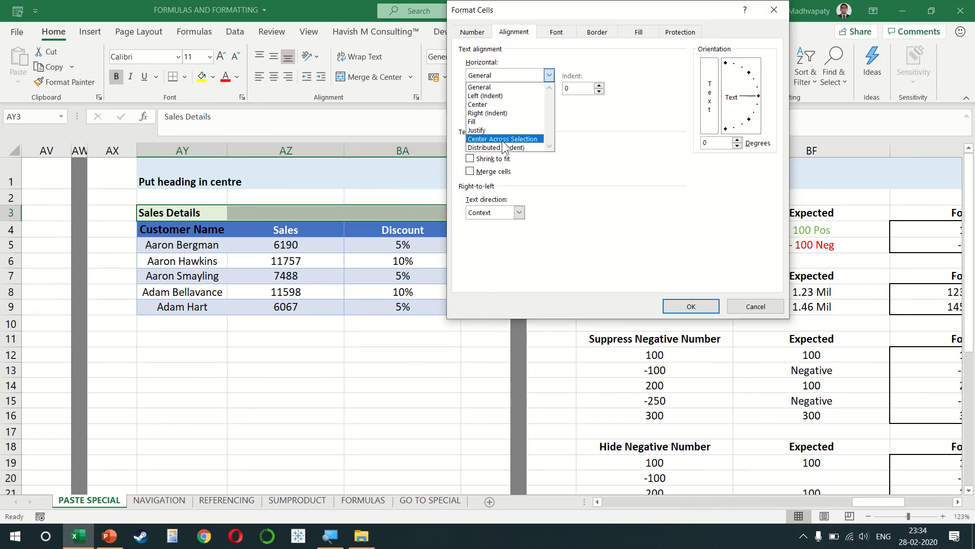
left_click(503, 139)
left_click(677, 305)
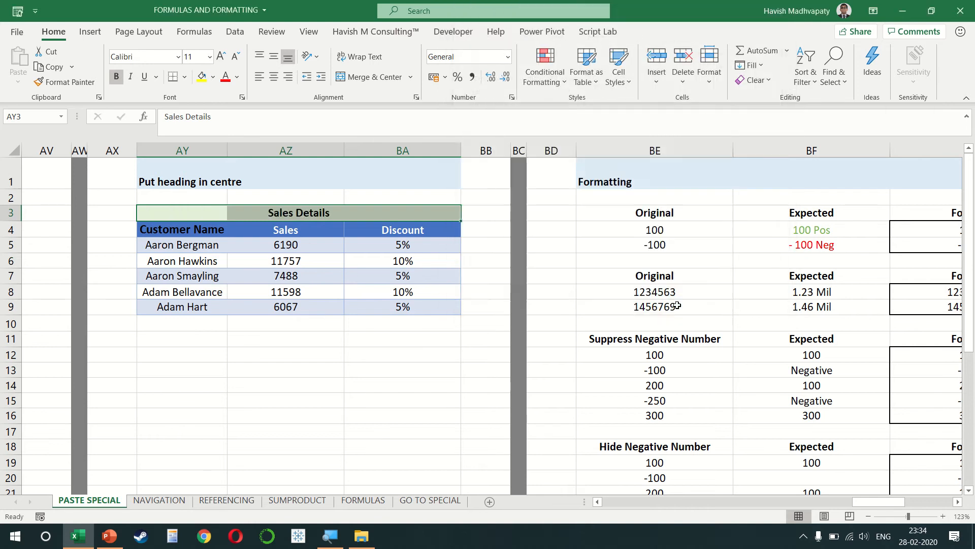
Step through the cells of the Sales Details heading row to examine which cell holds the text.
left_click(159, 217)
key("Right")
key("Right")
key("Right")
key("Left")
key("Left")
key("Left")
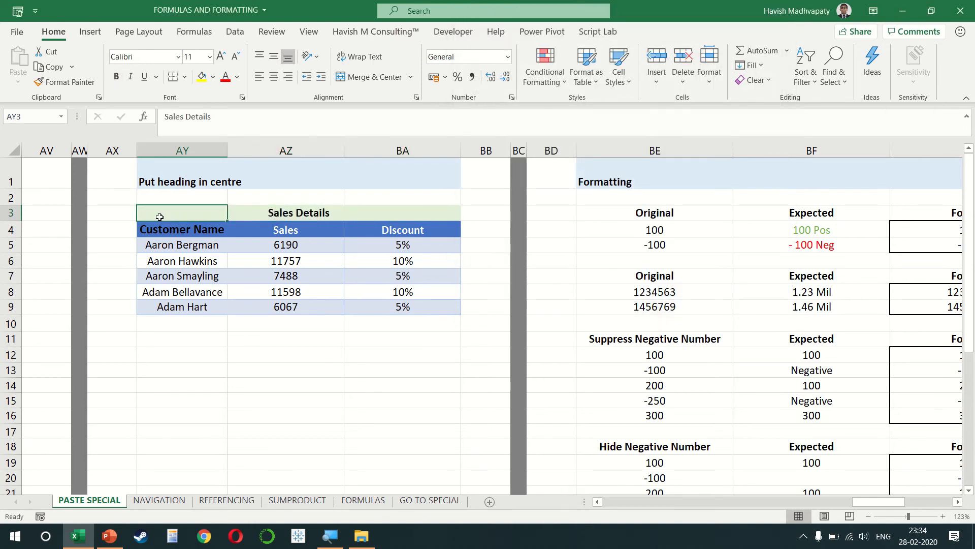
Open the custom number format settings for the two values in BG4:BG5 of the Formatting exercise.
scroll(638, 248, "right", 3)
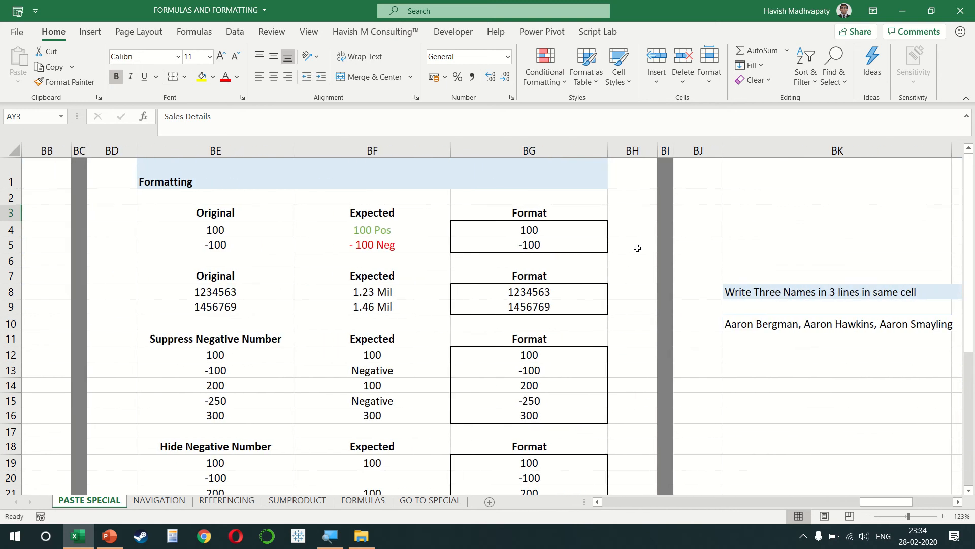
left_click(527, 242)
key("Up")
key("Up")
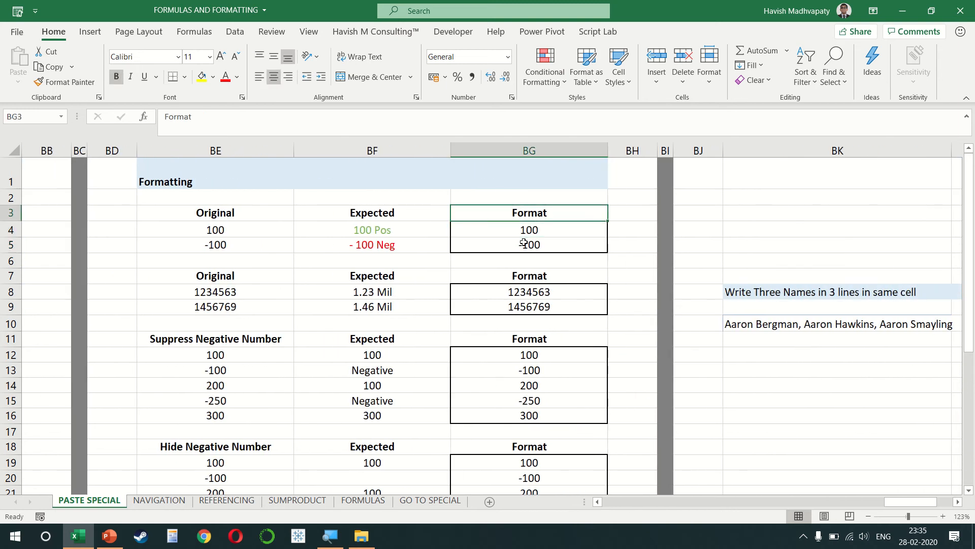
key("Down")
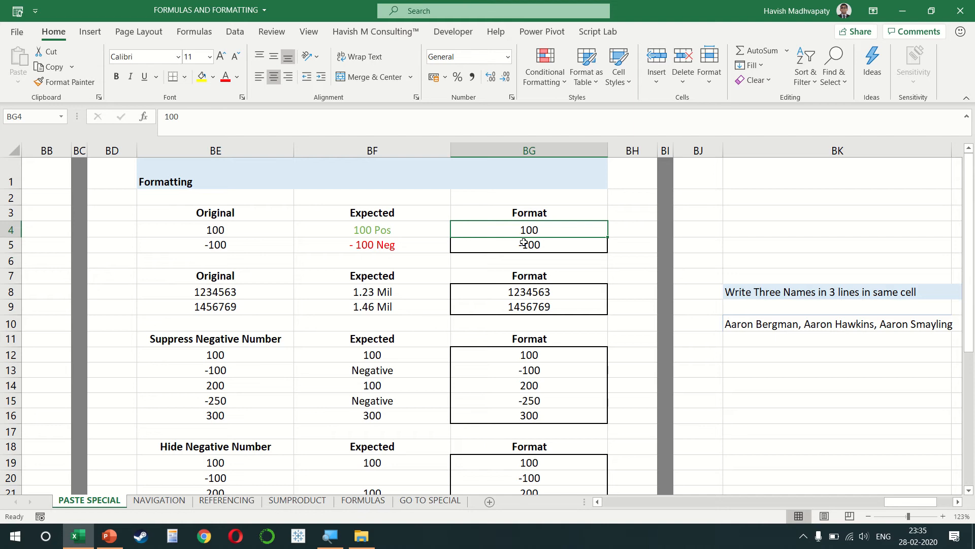
key("shift+Down")
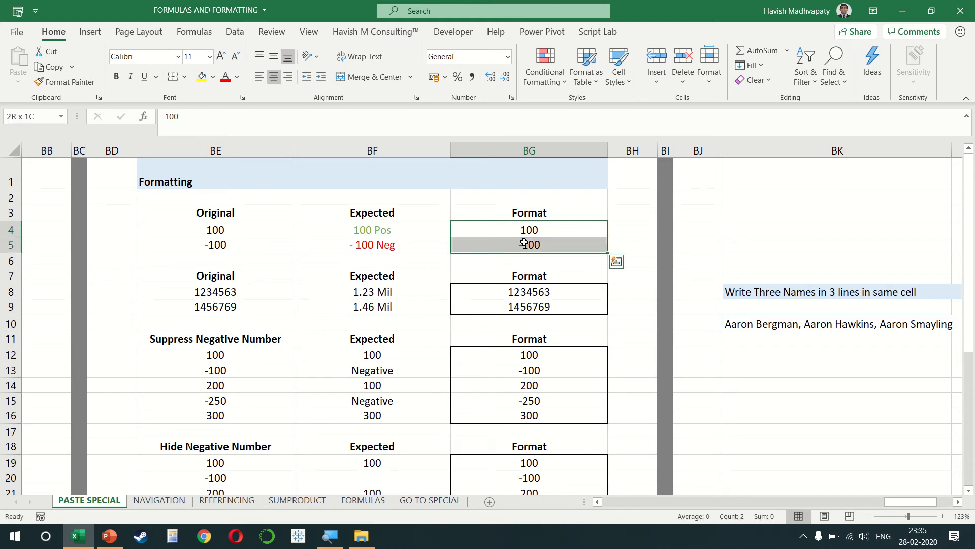
key("ctrl+1")
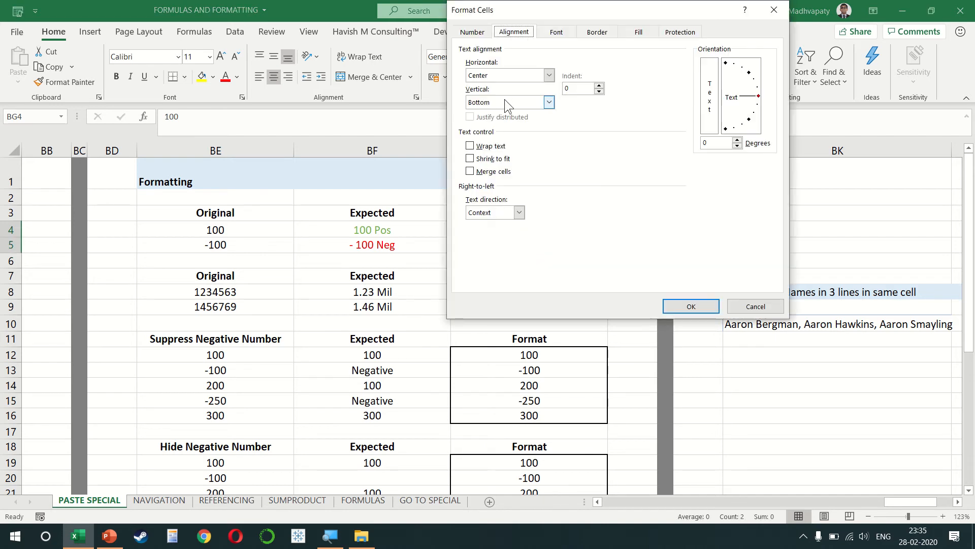
left_click(472, 31)
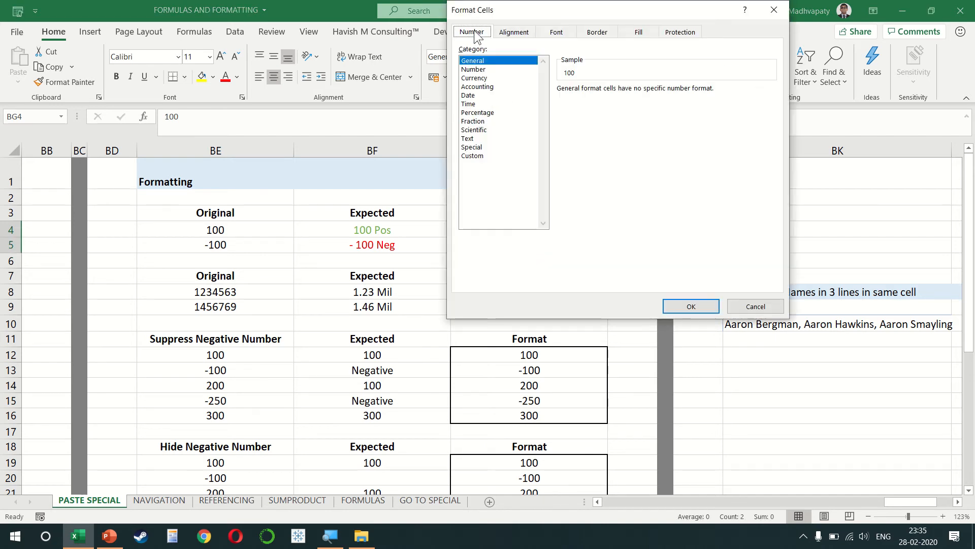
left_click(485, 157)
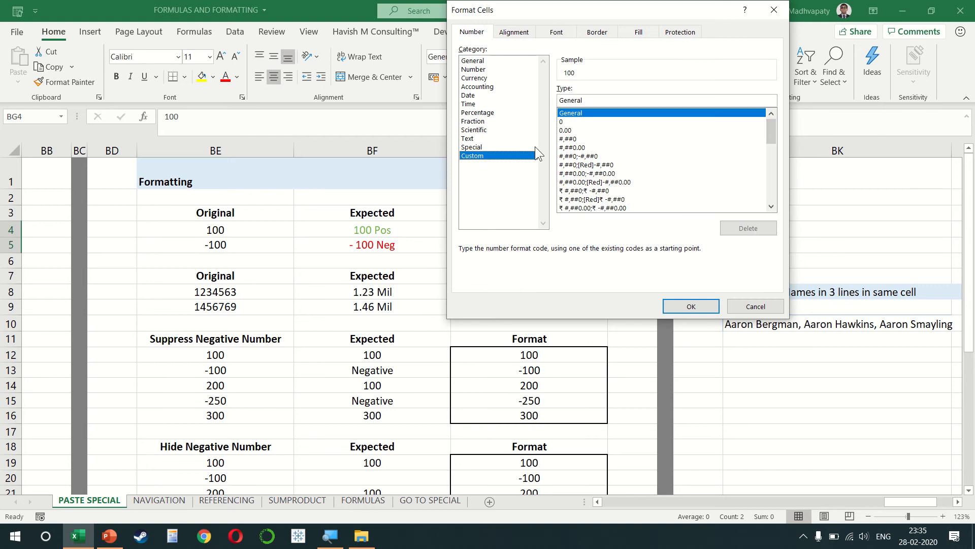
Apply the custom format [Green]0 "Pos"; [Red] -0 "Neg" to BG4:BG5.
double_click(594, 98)
type("[re")
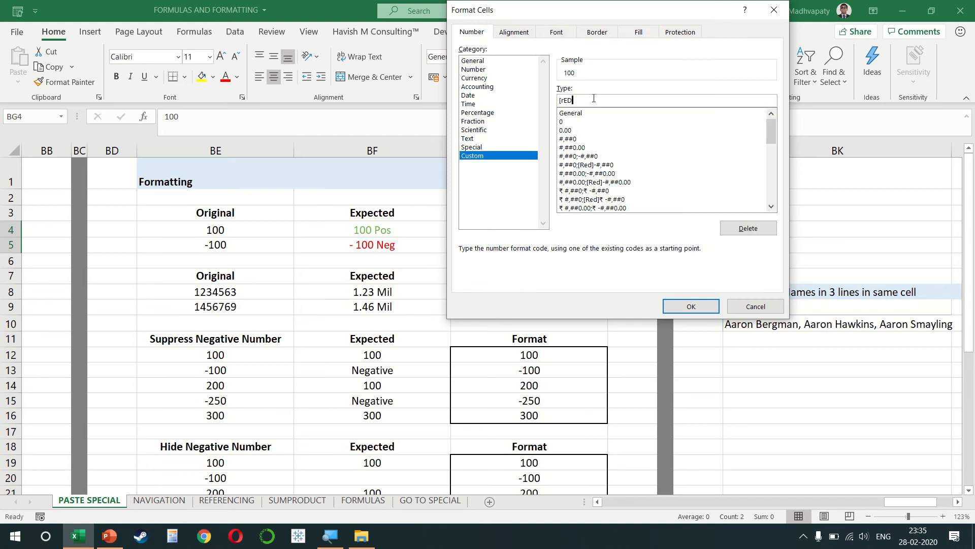
key("BackSpace")
key("BackSpace")
type("Red]0 \"Pos\"; [")
key("Home")
key("shift+Right")
key("shift+Right")
key("shift+Right")
key("Delete")
type("Green")
key("End")
type("Red] -0 \"Neg\"")
key("Return")
Examine the original and expected values in row 8 for the millions format exercise.
key("Down")
key("Down")
key("Down")
key("Down")
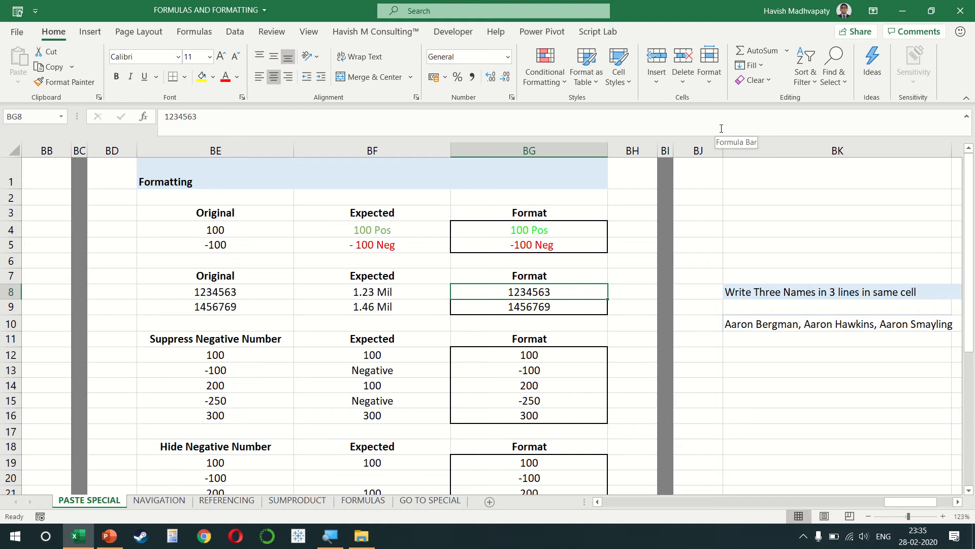
left_click(352, 297)
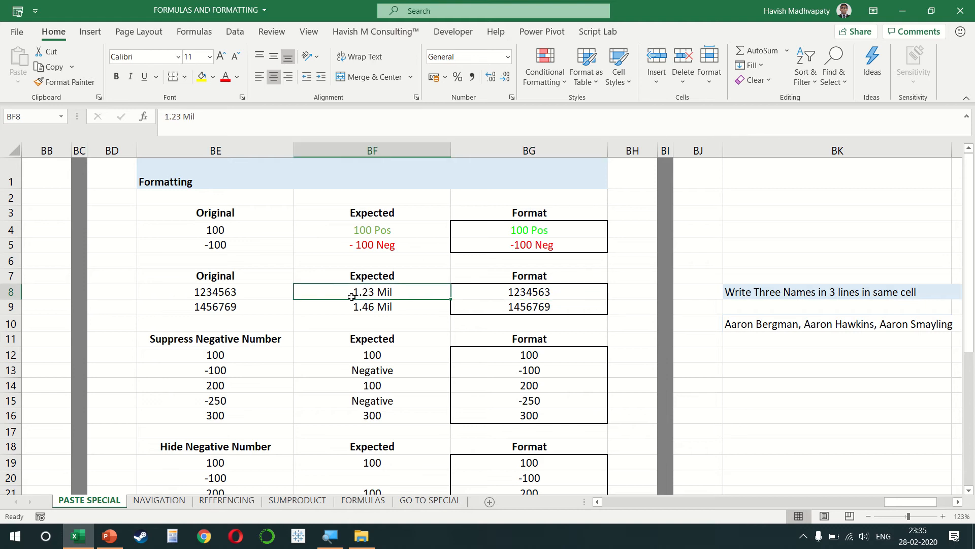
key("Left")
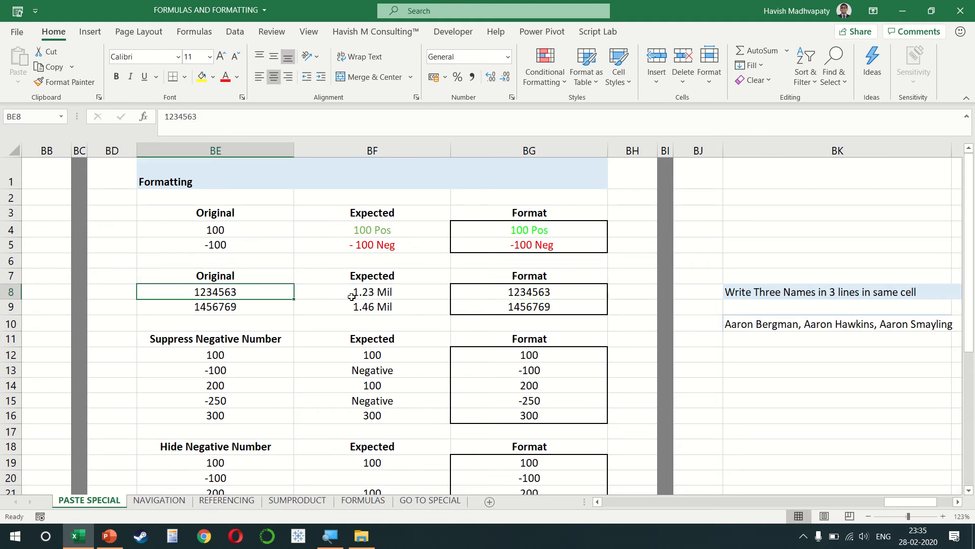
key("Right")
key("Right")
key("Right")
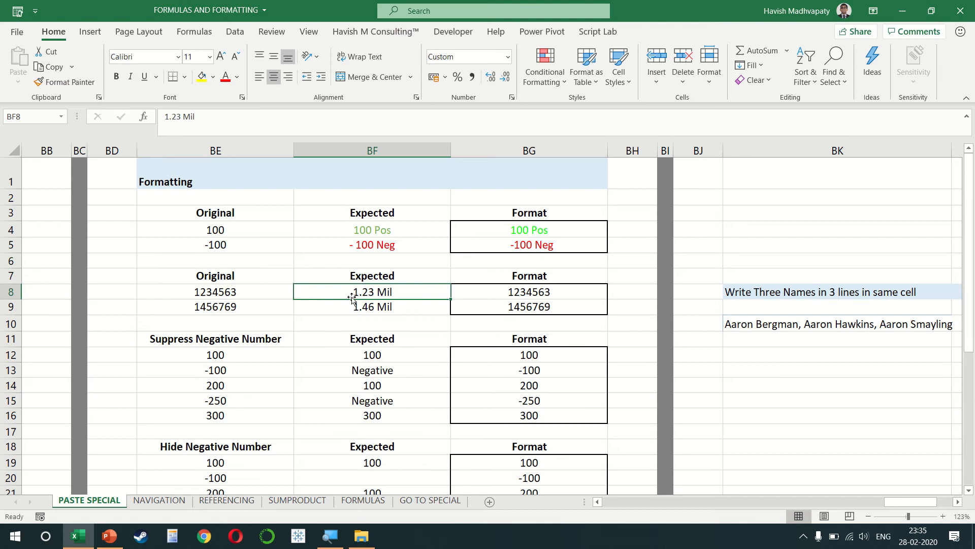
Apply the custom number format #.00,, "Mil" to the two values in BG8:BG9.
key("Left")
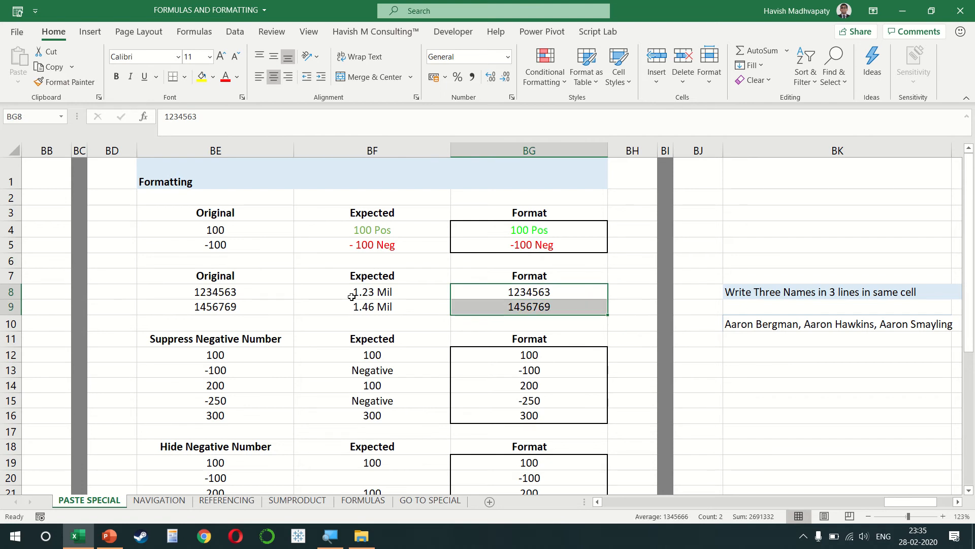
key("ctrl+1")
left_click(477, 155)
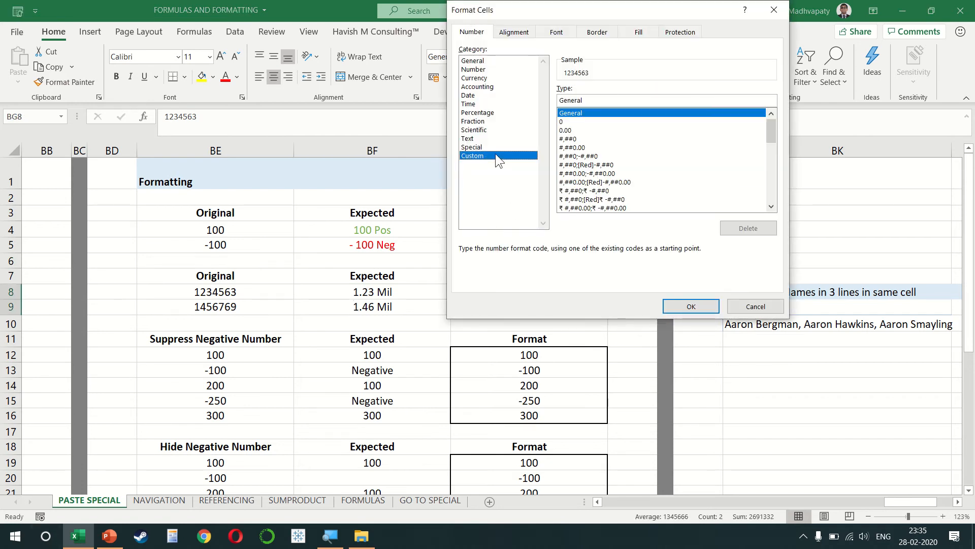
double_click(605, 99)
key("BackSpace")
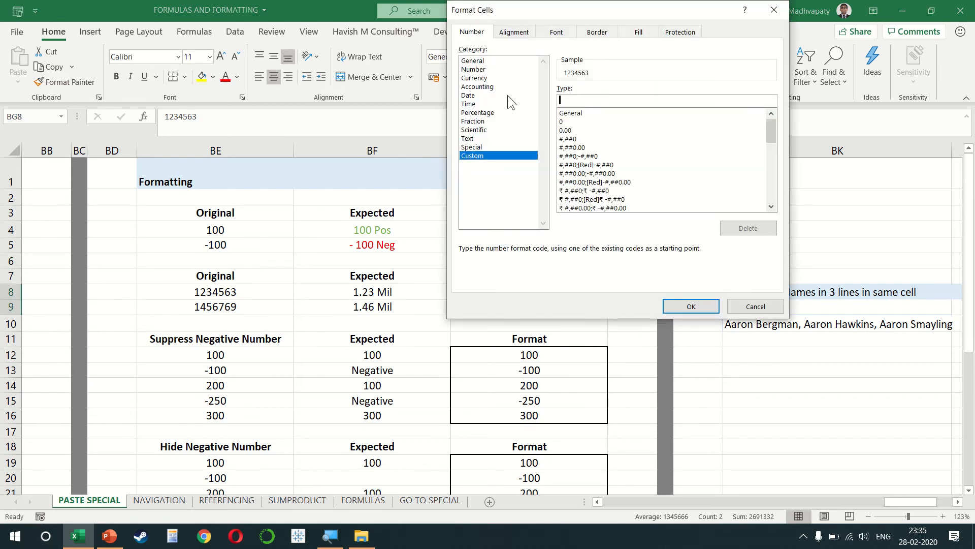
type("#.00,, \"Mil\"")
key("Return")
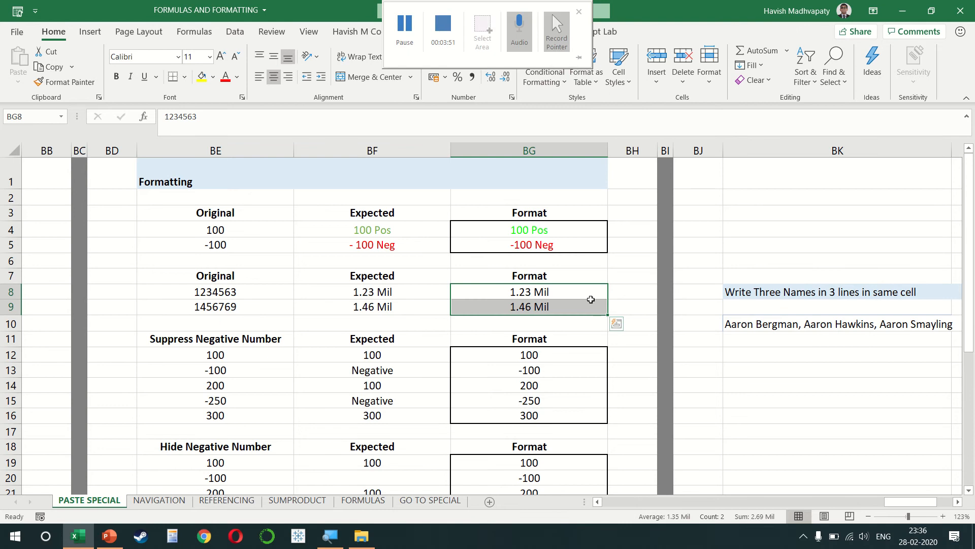
Apply the custom format General; "Negative" to BG12:BG16 of the Suppress Negative Number exercise.
left_click(539, 357)
key("ctrl+shift+Down")
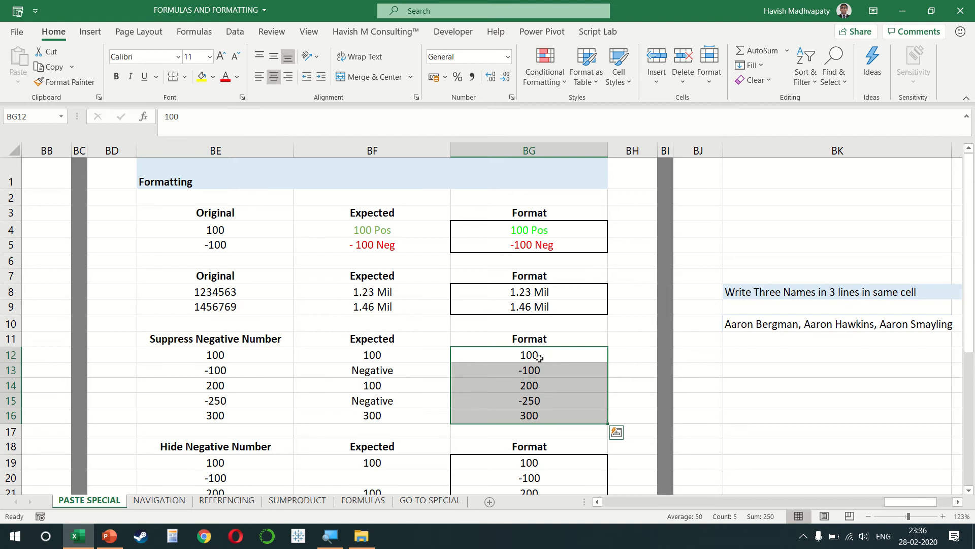
key("ctrl+1")
left_click(471, 155)
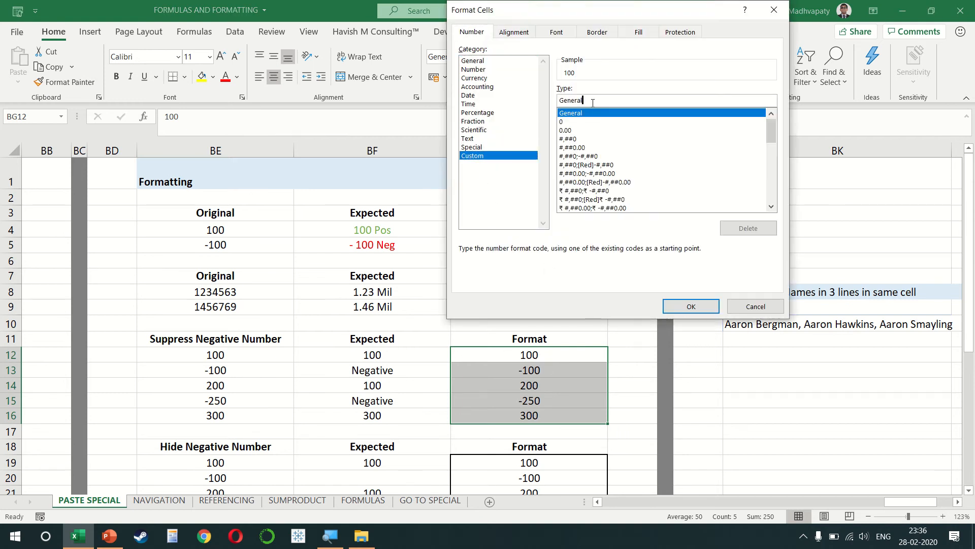
left_click(592, 101)
type(";")
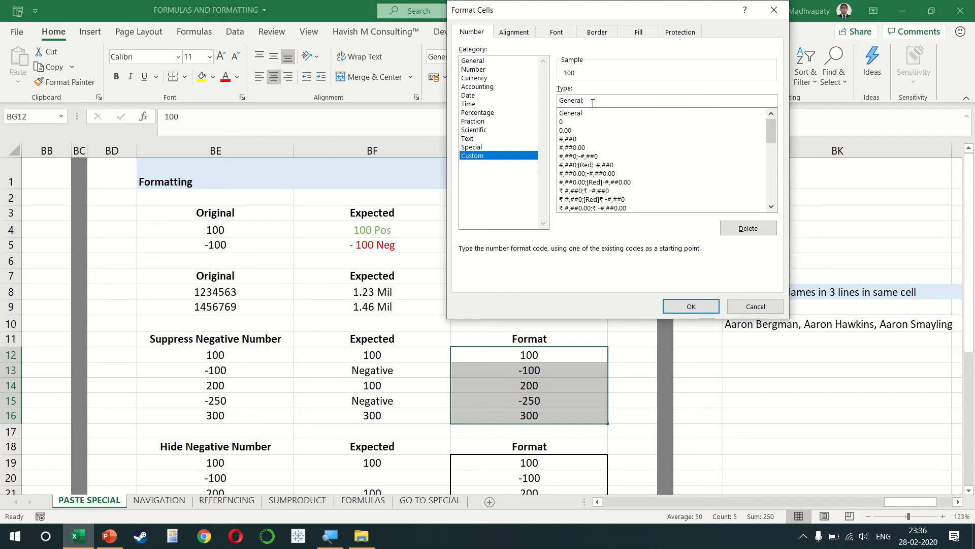
type(" \"Nehative\"")
key("Right")
key("BackSpace")
type("g")
key("Return")
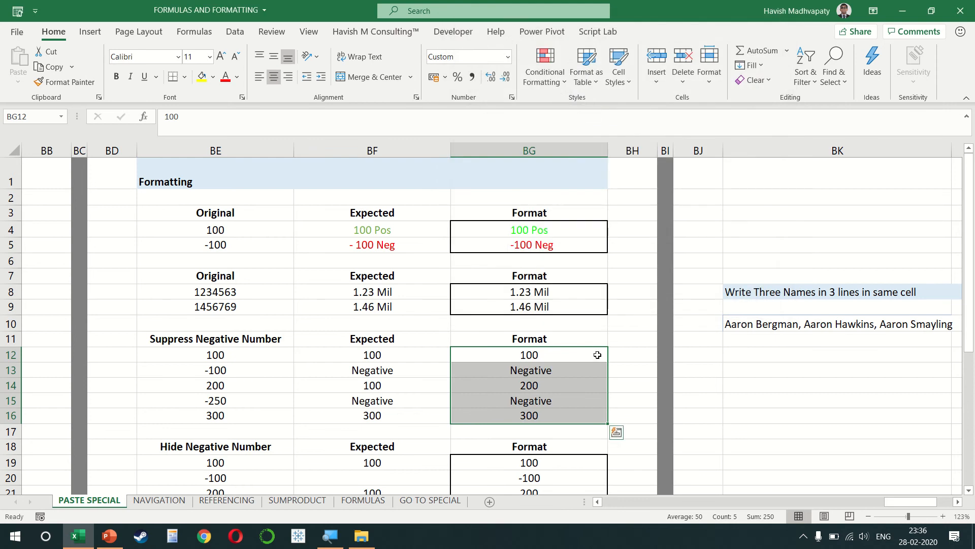
Hide the negative values in BG19:BG23 of the Hide Negative Number exercise with the custom format General;;.
scroll(597, 352, "down", 3)
left_click(551, 315)
left_click_drag(529, 289, 528, 350)
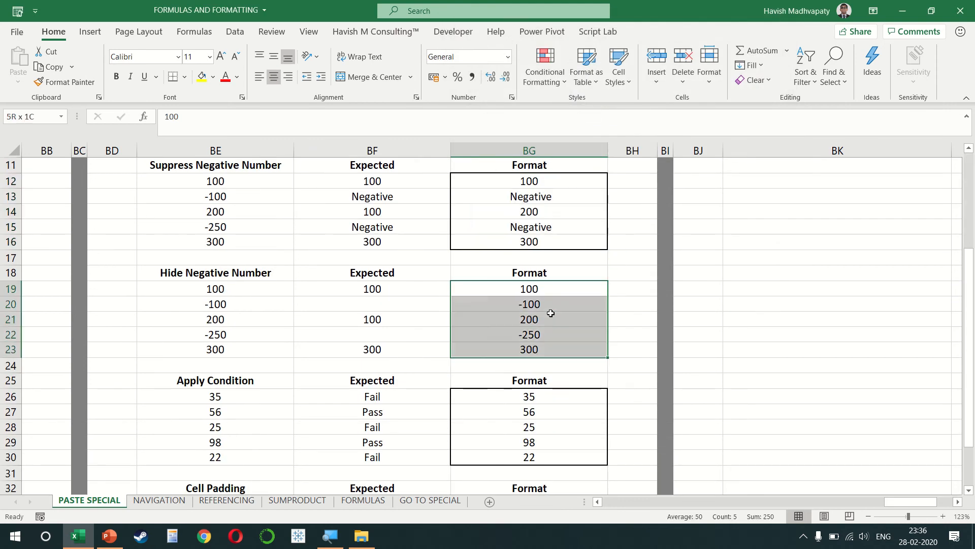
key("ctrl+1")
key("Down")
key("Down")
key("Down")
key("Down")
key("Down")
key("Down")
key("Down")
key("Down")
key("Down")
key("Down")
key("Down")
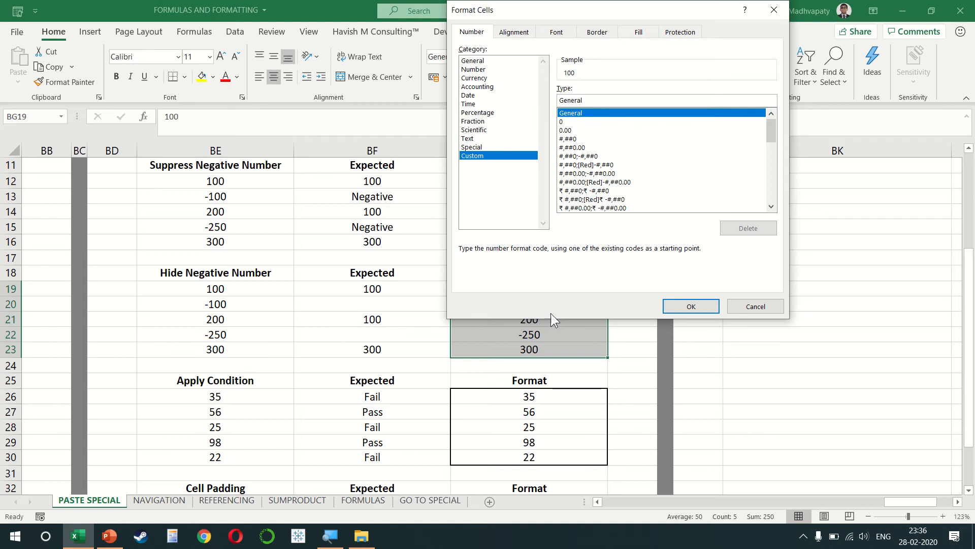
type(";;")
key("Return")
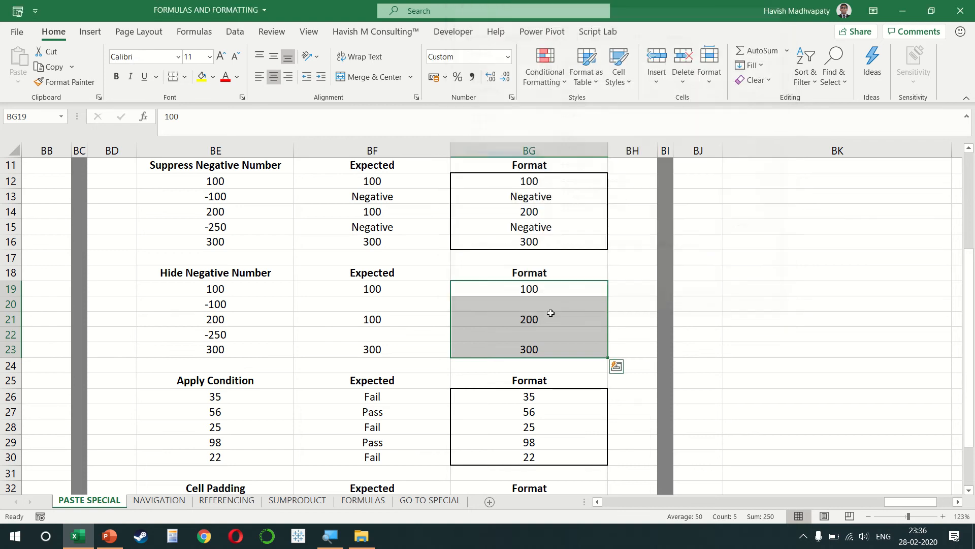
Apply the conditional custom format [>50]"Pass";[<50]"Fail" to BG26:BG30 of the Apply Condition exercise.
scroll(551, 313, "down", 2)
left_click(550, 313)
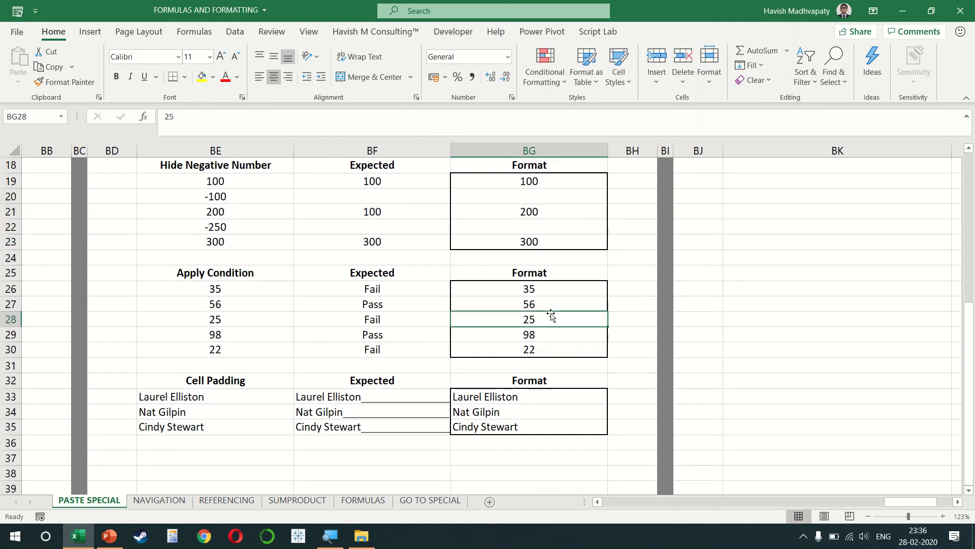
key("Up")
key("Up")
key("ctrl+shift+Down")
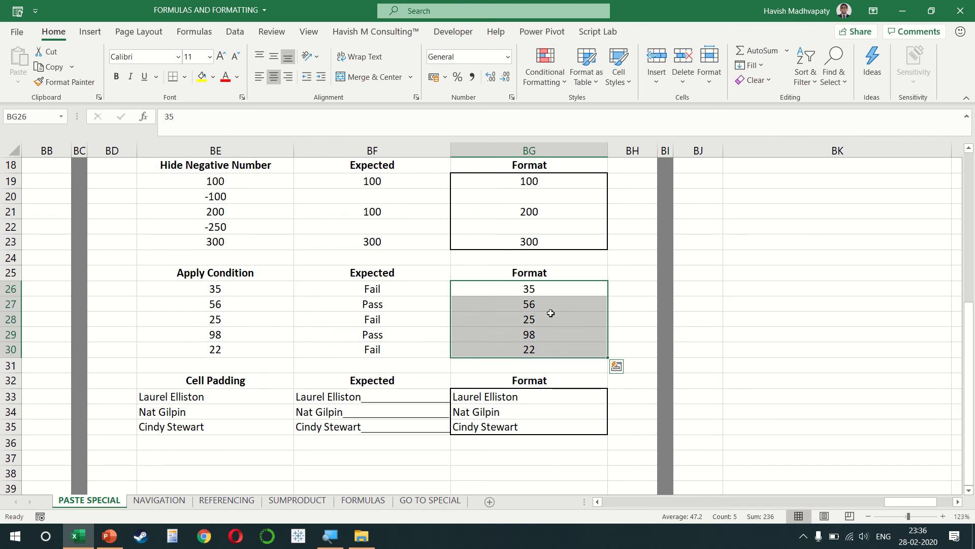
key("ctrl+1")
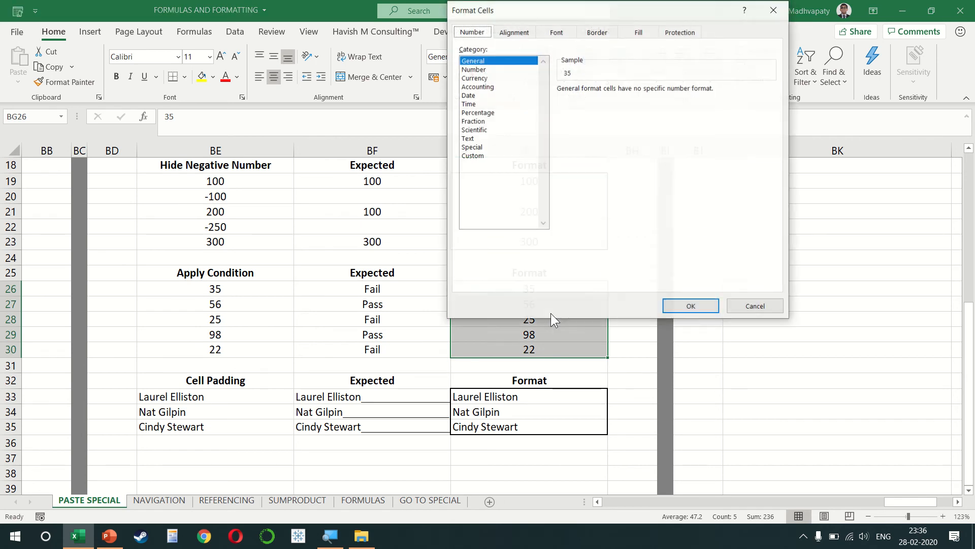
key("Down")
key("Down")
key("Down")
key("Down")
key("Down")
key("Down")
key("End")
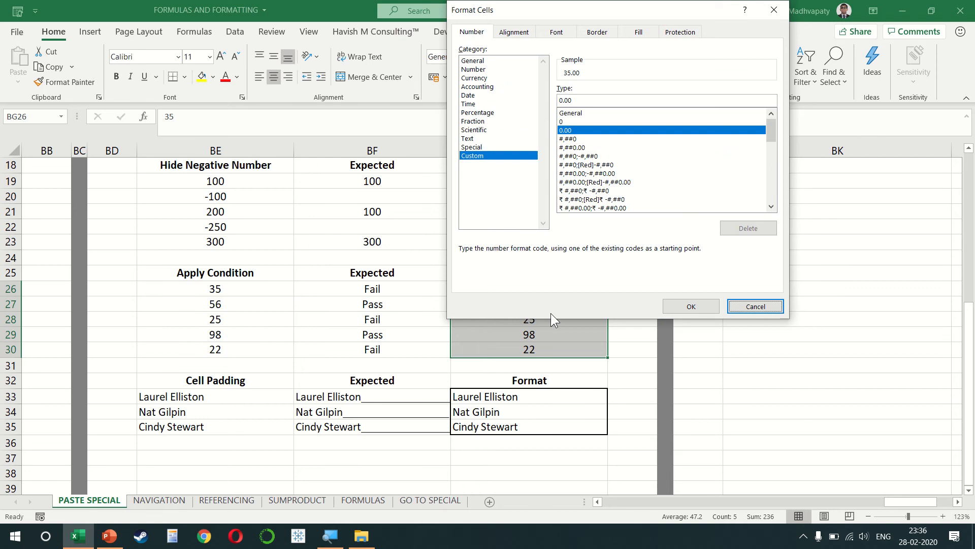
key("Tab")
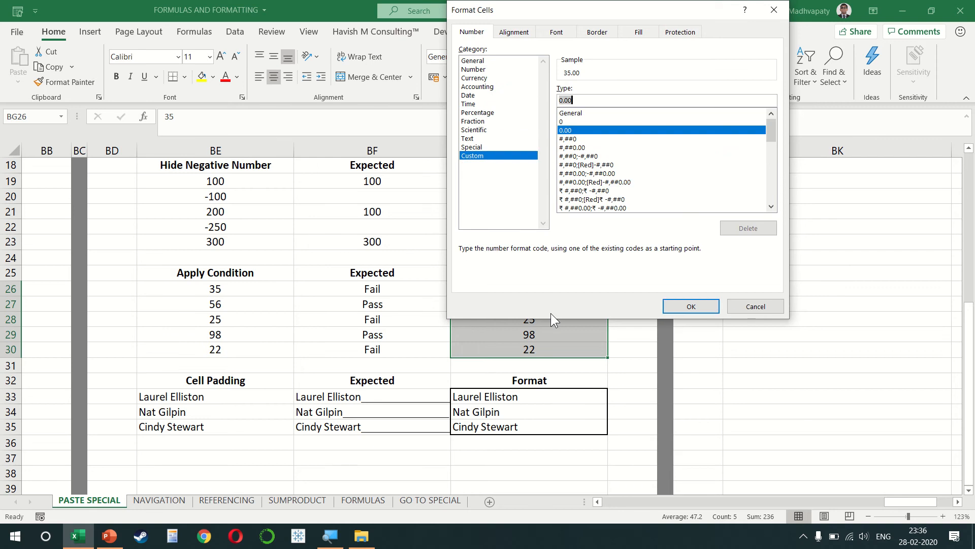
type("[")
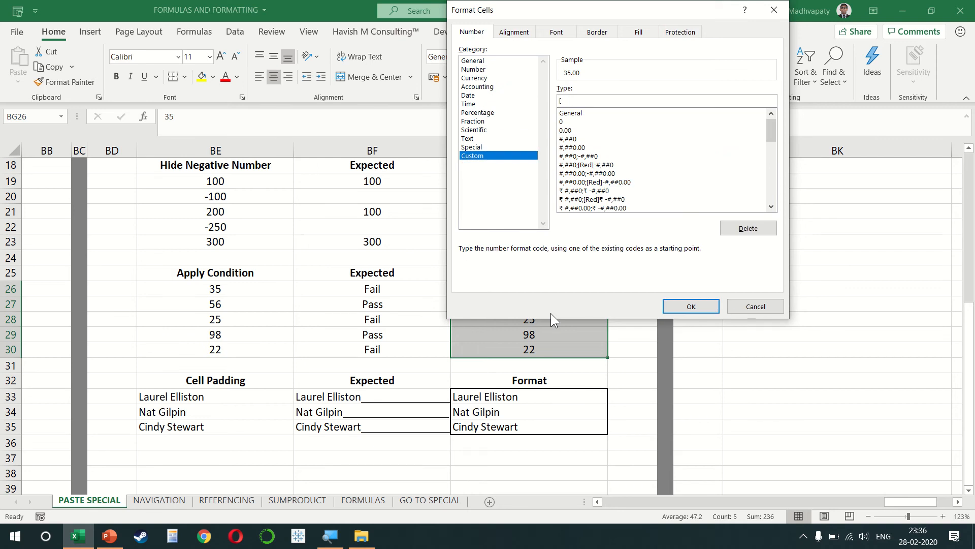
type(">50]\"Pass")
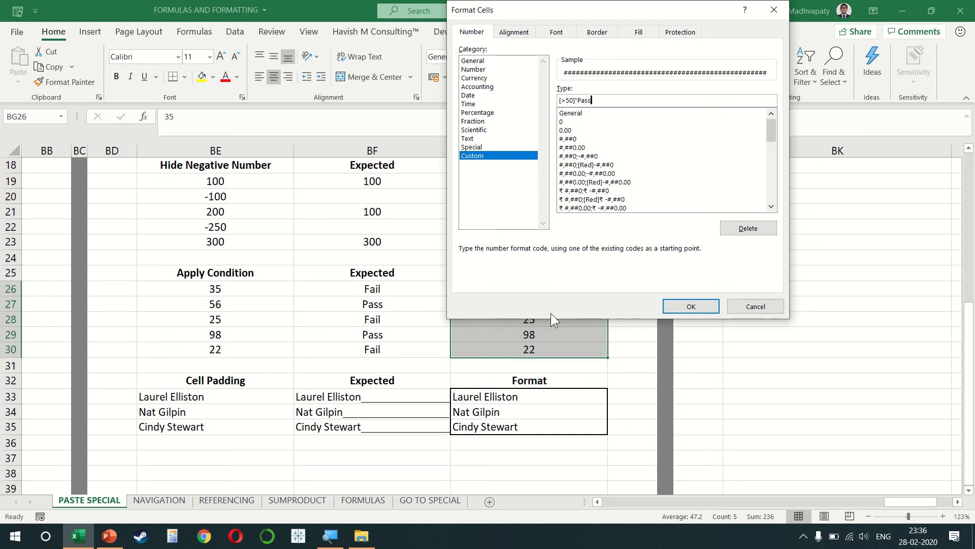
type("\";")
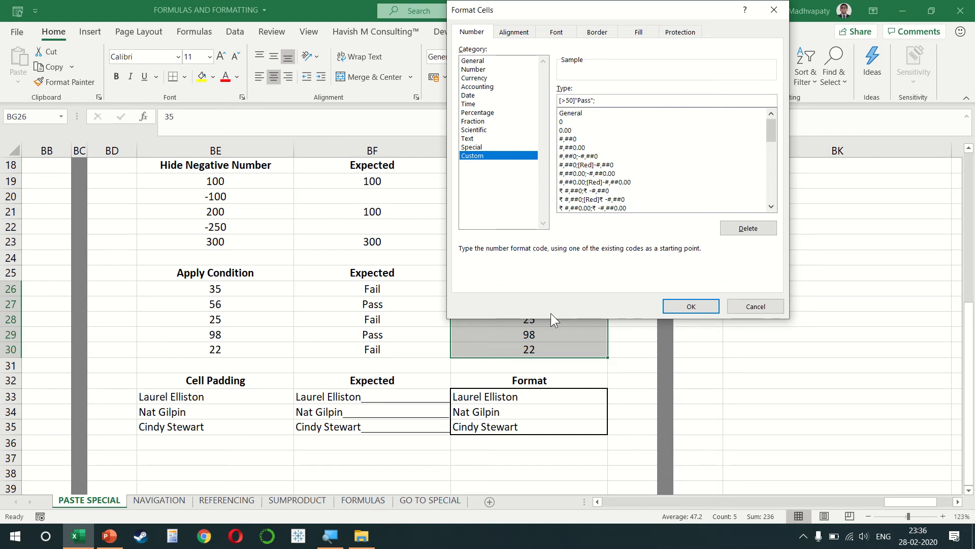
type("[<50]\"Fail\"")
key("Return")
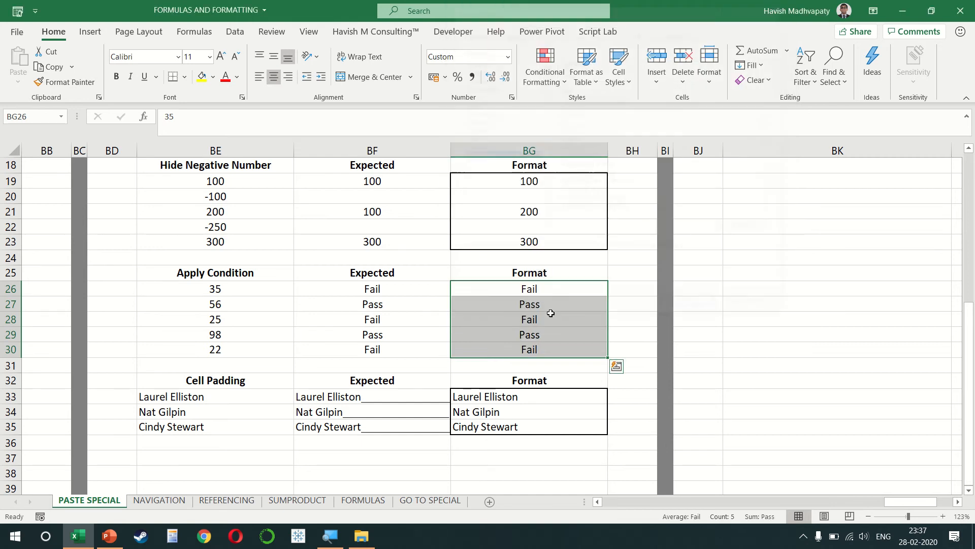
Pad the names in BG33:BG35 with underscores using the custom format General;General;General;General*_.
scroll(550, 313, "down", 2)
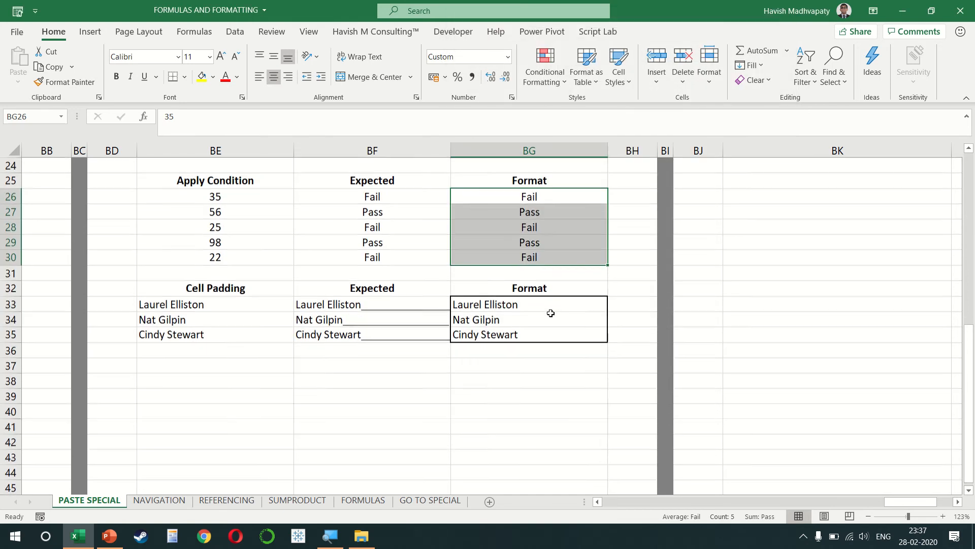
left_click(509, 303)
left_click_drag(509, 303, 509, 334)
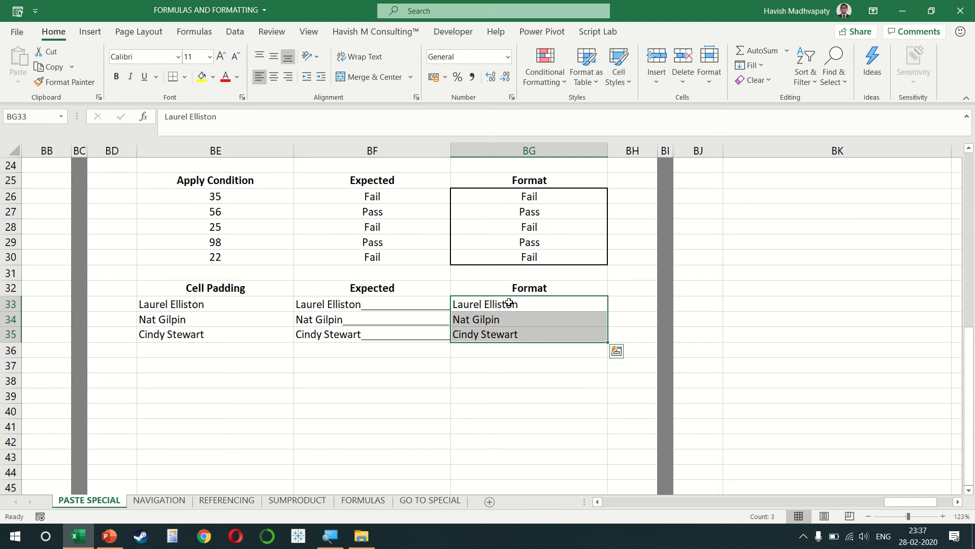
key("ctrl+1")
key("Down")
key("Down")
key("Down")
key("Down")
key("Down")
key("Down")
key("Down")
key("Down")
key("Down")
key("Down")
key("Tab")
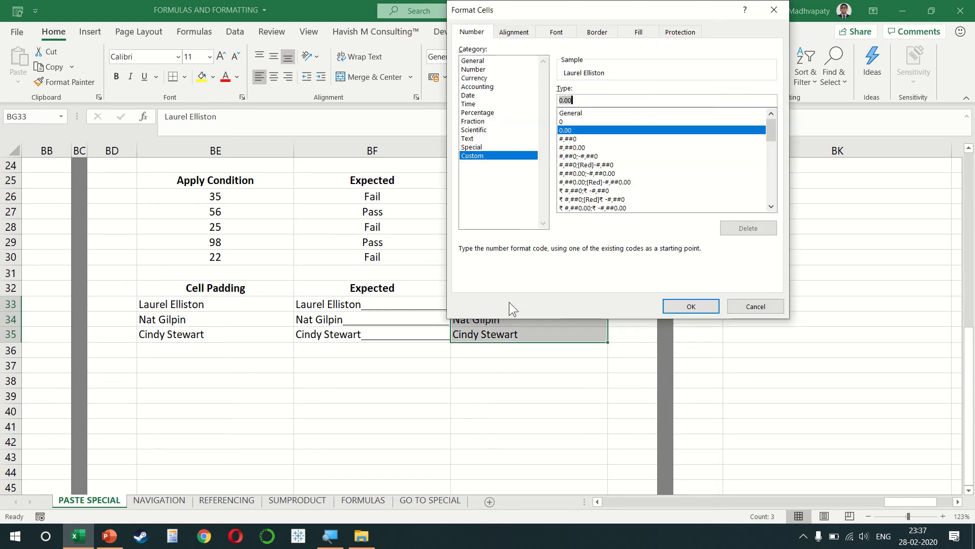
type("General")
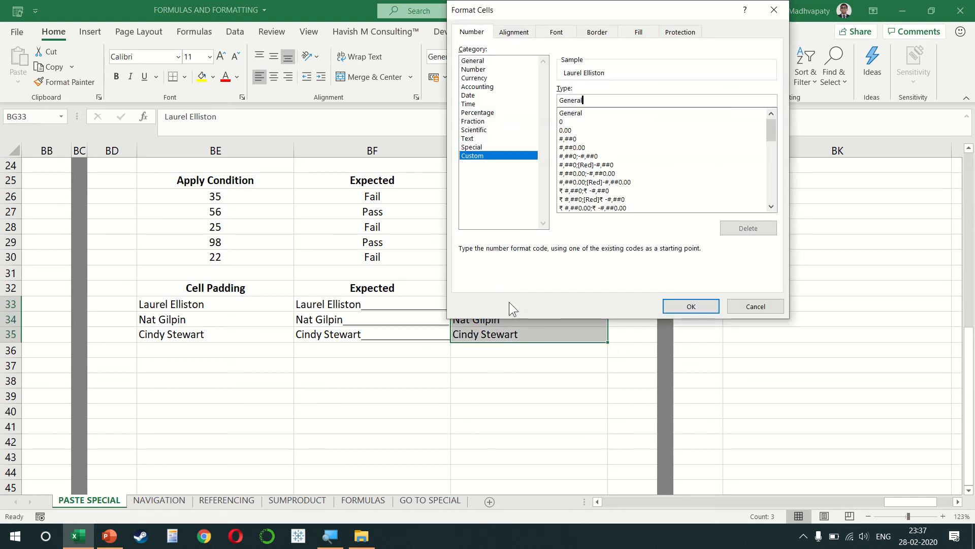
type(";General;General;")
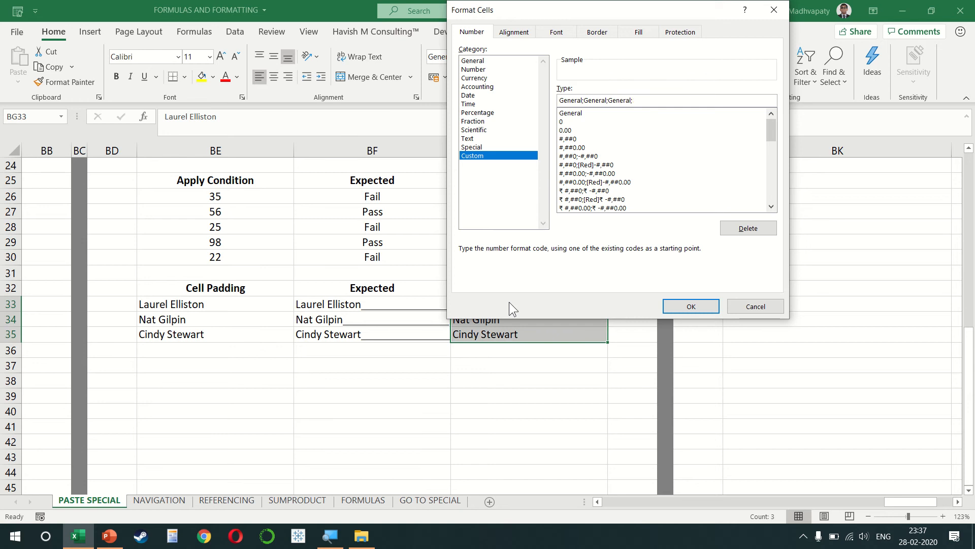
type("General*_")
key("Return")
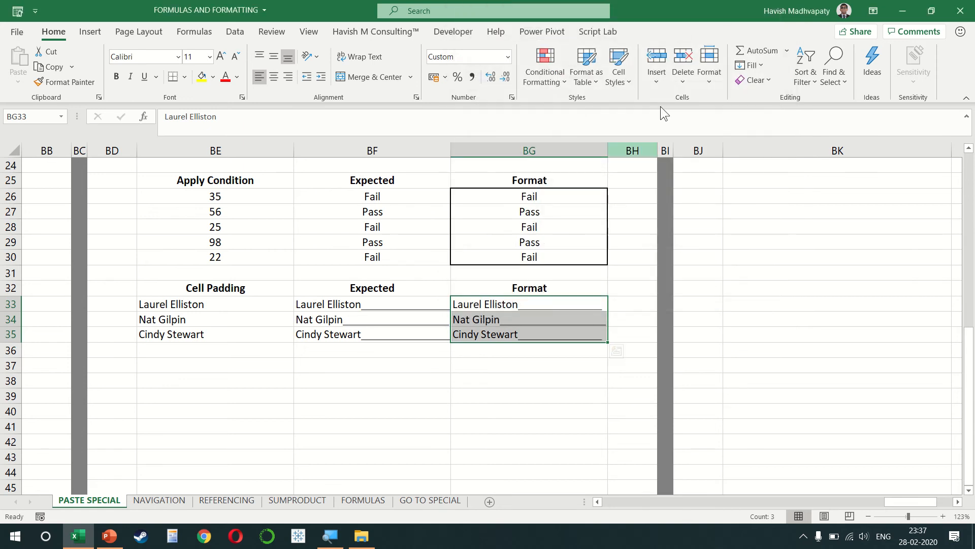
Narrow column BG slightly to test the underscore padding of the Cell Padding names.
mouse_move(607, 153)
left_mouse_down()
mouse_move(730, 154)
mouse_move(588, 153)
left_mouse_up()
scroll(624, 322, "up", 3)
scroll(625, 322, "left", 1)
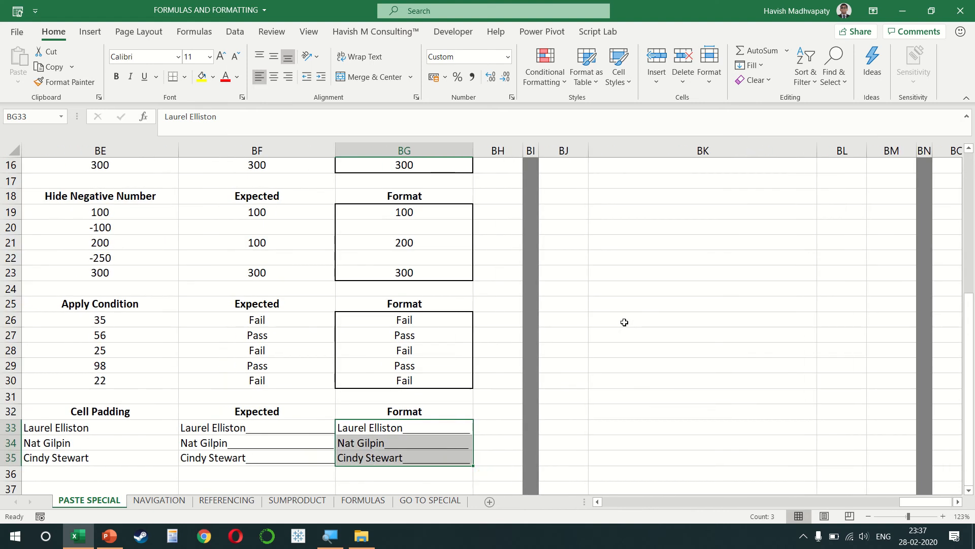
Switch to the NAVIGATION sheet and select the whole of column A and the whole of row 11 in turn.
key("ctrl+Page_Down")
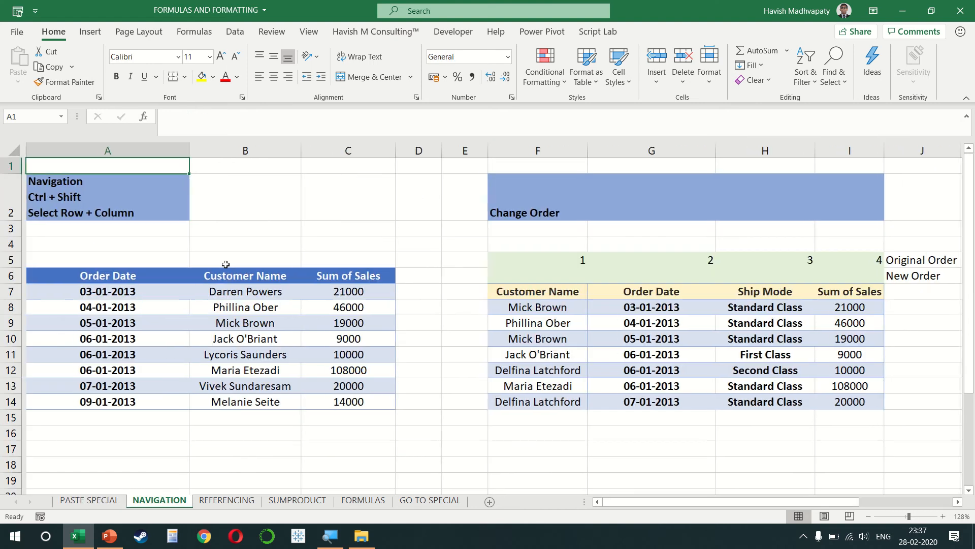
left_click(62, 365)
key("ctrl+space")
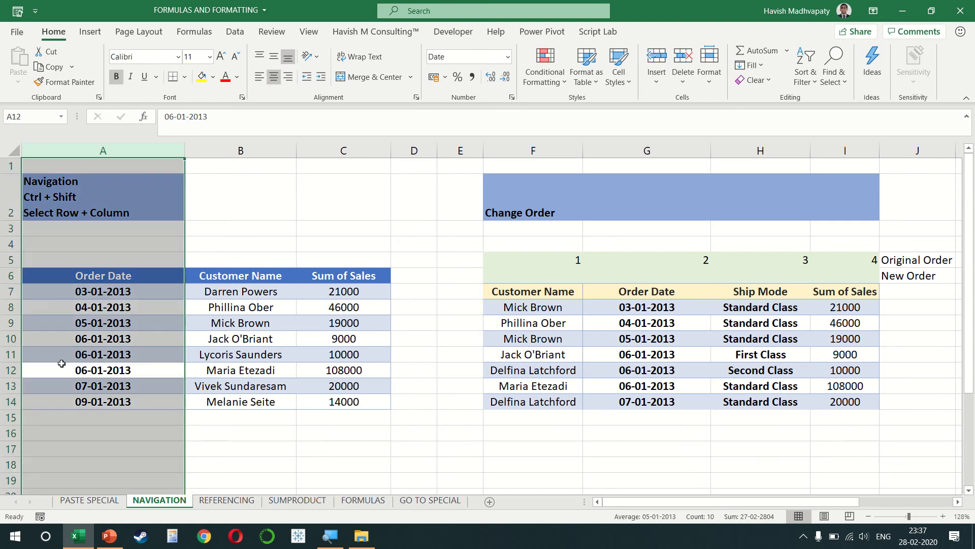
left_click(234, 354)
key("shift+space")
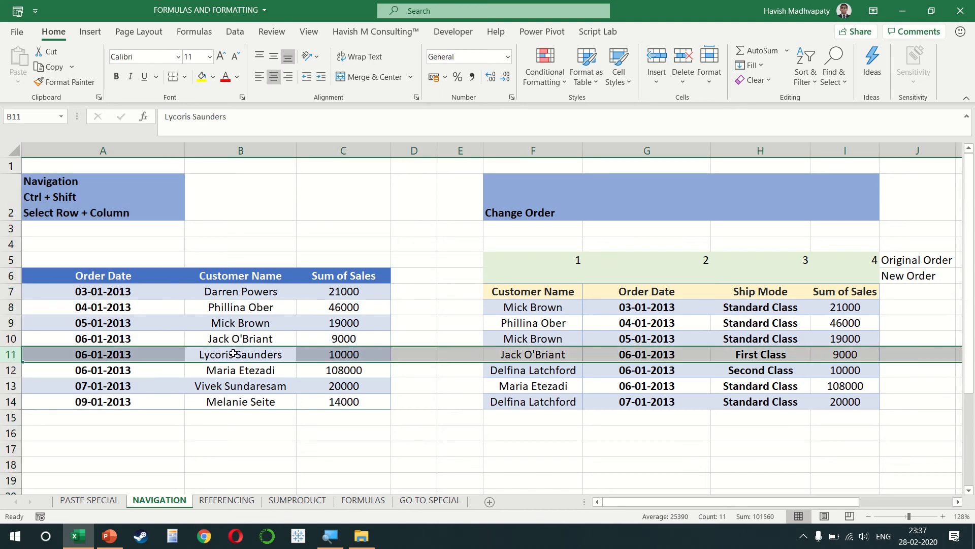
Extend the selection cell by cell from the Order Date heading in A6 and shrink it back to that cell.
left_click(117, 275)
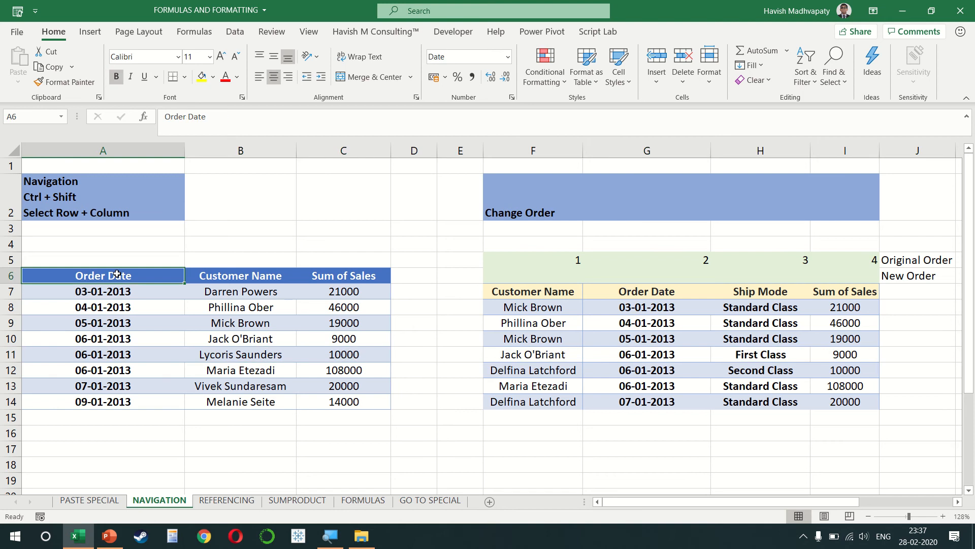
key("shift+Down")
key("shift+Right")
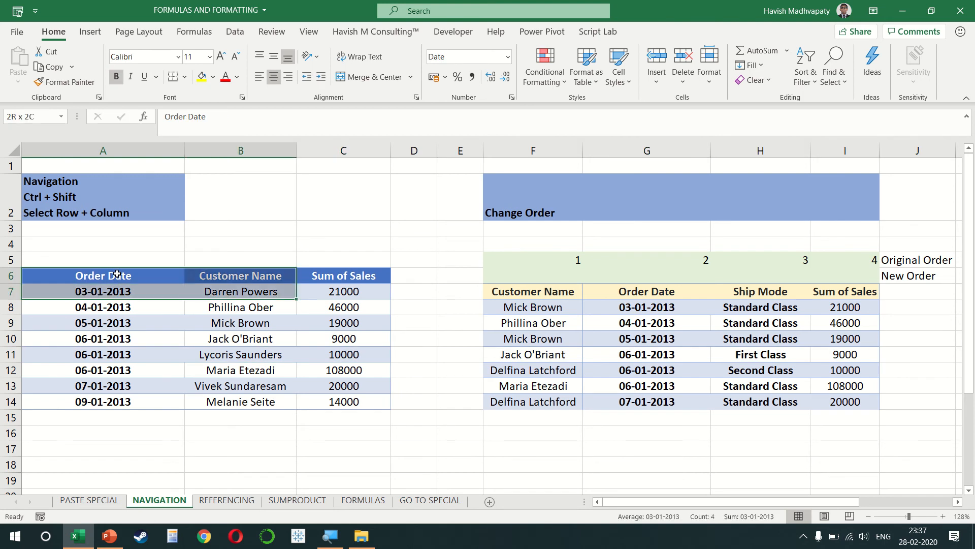
key("shift+Down")
key("shift+Down")
key("shift+Left")
key("shift+Up")
key("shift+Up")
key("shift+Up")
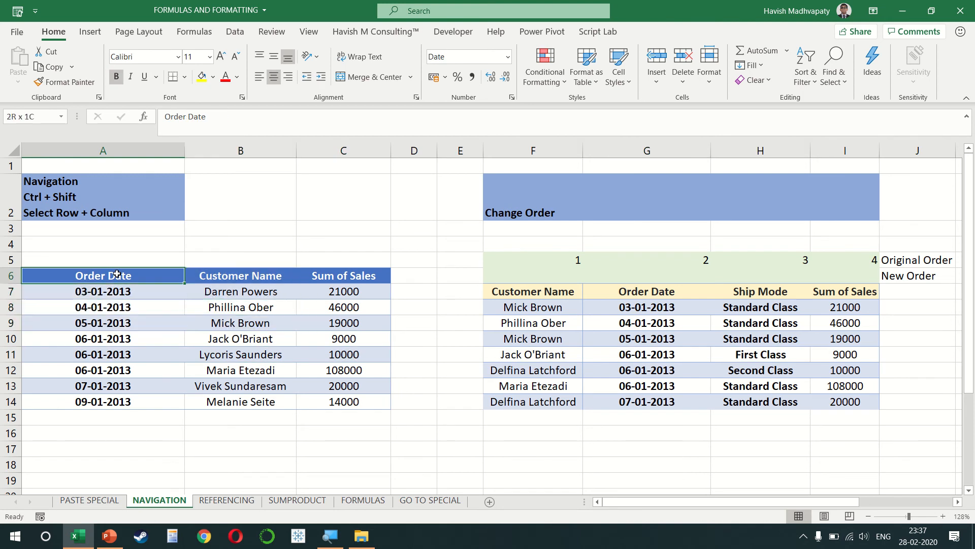
Jump around the table's corners back to the Order Date heading and select the whole table A6:C14.
key("ctrl+Right")
key("ctrl+Down")
key("ctrl+Left")
key("ctrl+Up")
key("ctrl+shift+Down")
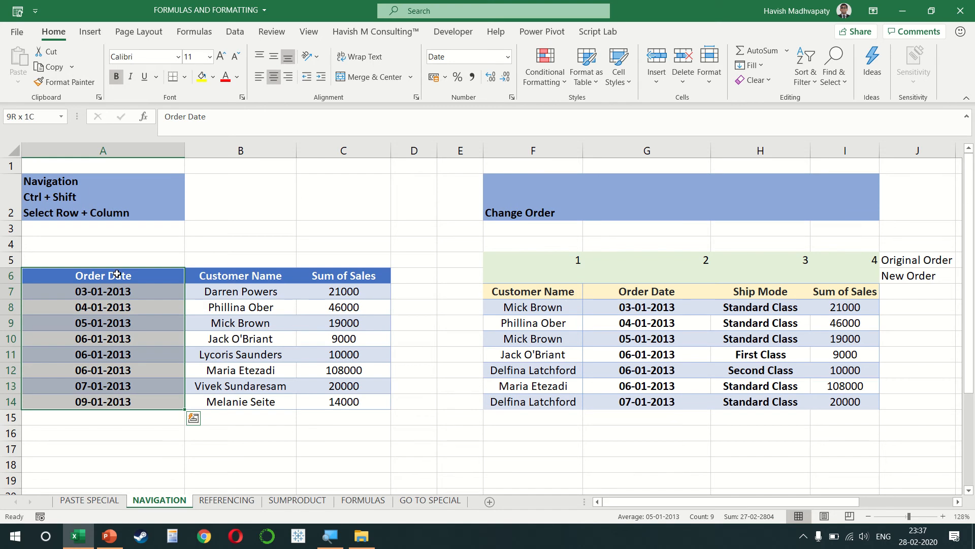
key("ctrl+shift+Right")
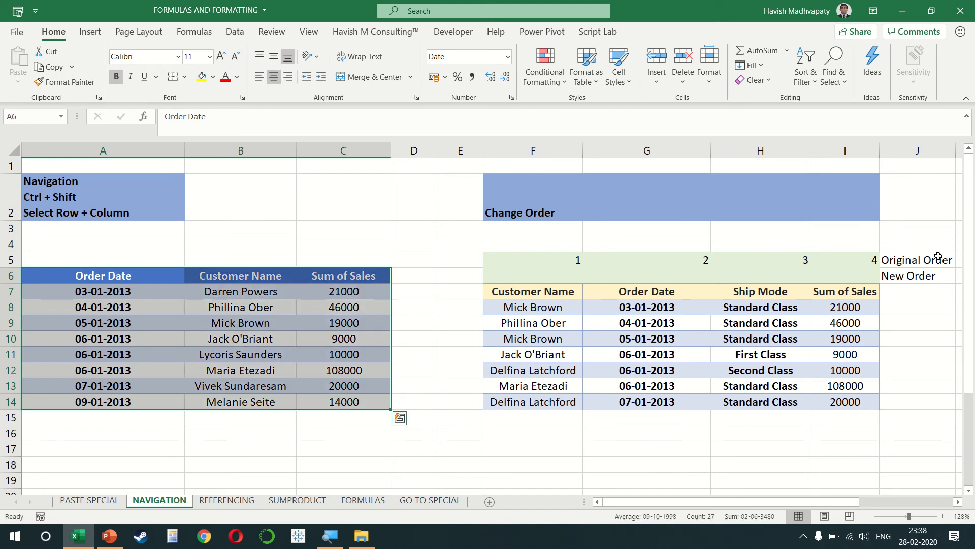
Enter the new column order 2, 1, 3, 4 in cells F6:I6 of the Change Order table.
scroll(175, 251, "right", 3)
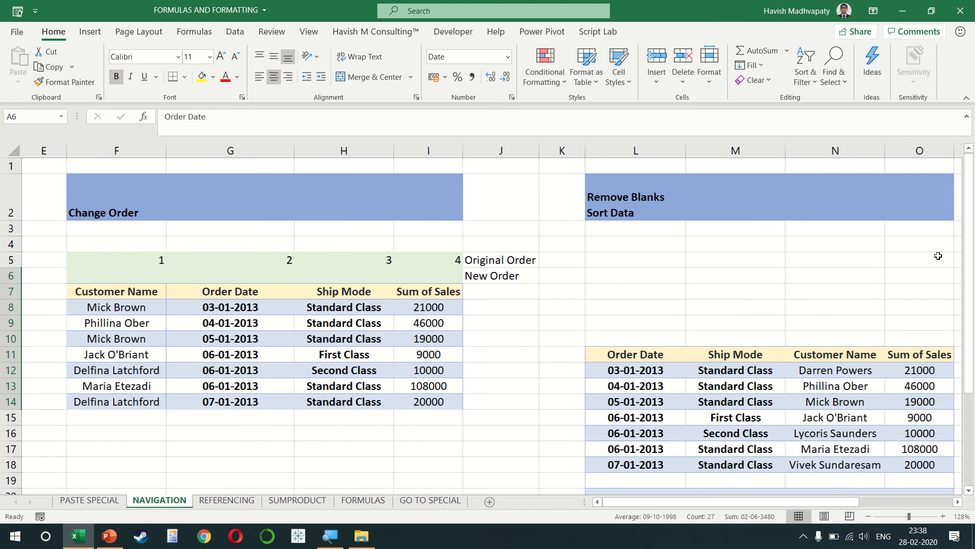
left_click(136, 276)
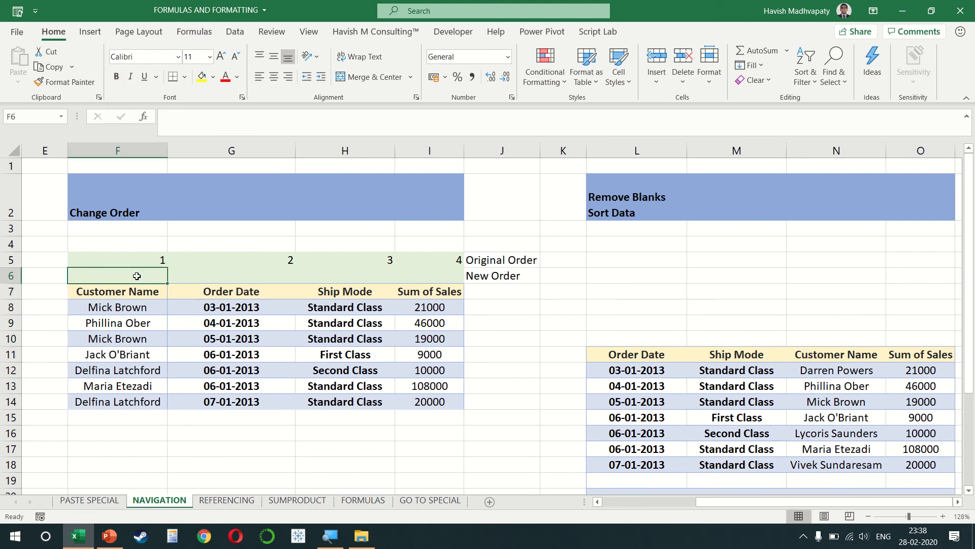
key("Right")
key("Left")
key("Right")
type("1")
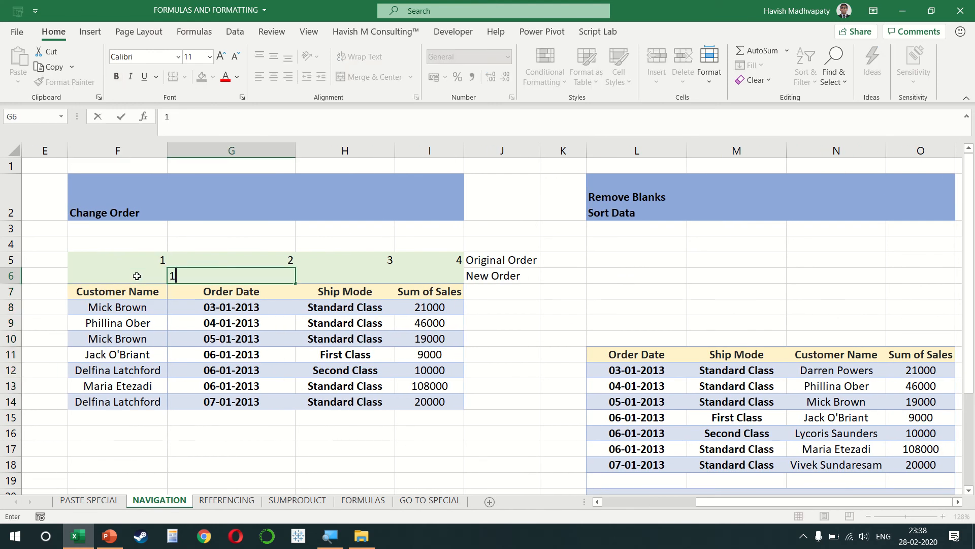
key("Left")
type("2")
key("Right")
key("Right")
key("Right")
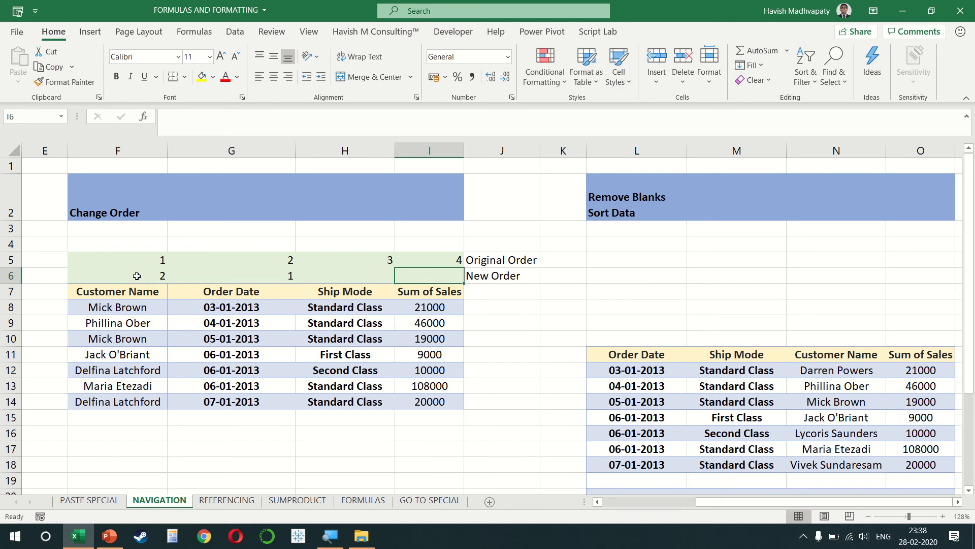
key("Left")
type("3")
key("Right")
type("4")
key("Return")
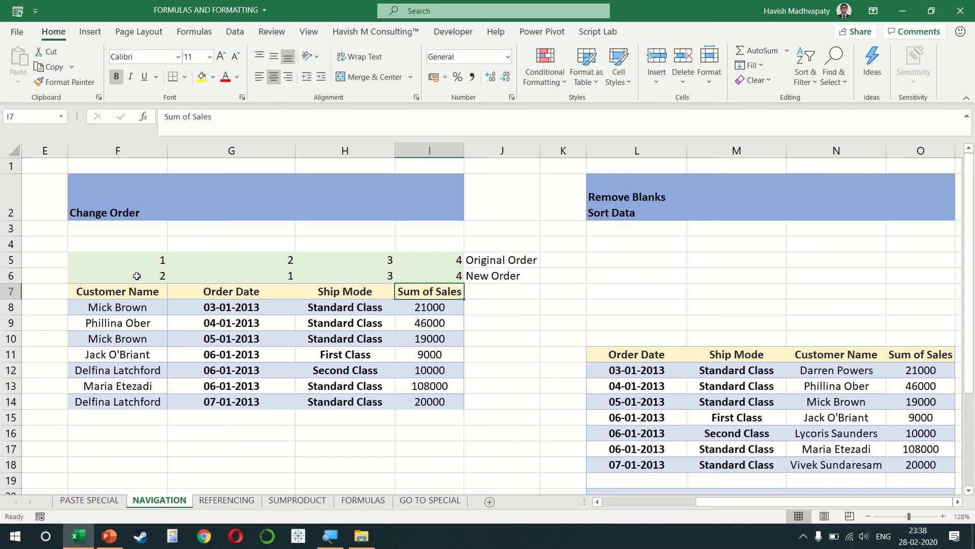
Start a custom sort on the Change Order range F5:I14 and set its orientation to left to right.
key("Up")
key("Left")
key("Left")
key("Left")
key("Up")
key("ctrl+shift+Down")
key("ctrl+shift+Right")
key("shift+Left")
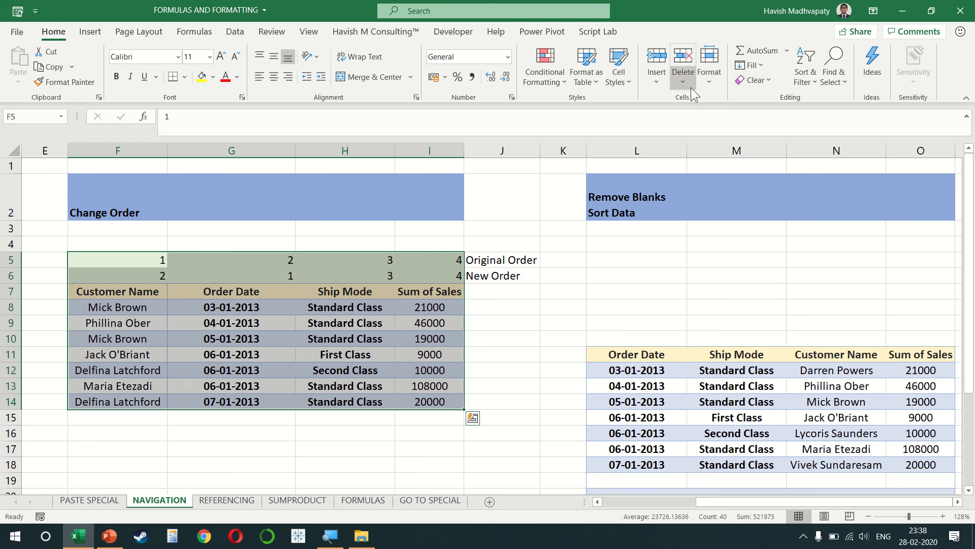
left_click(806, 74)
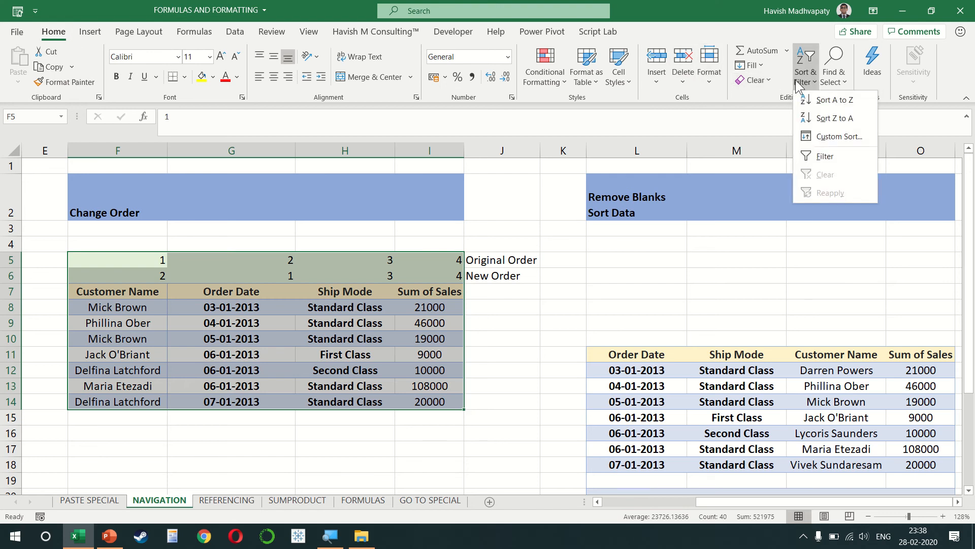
left_click(825, 138)
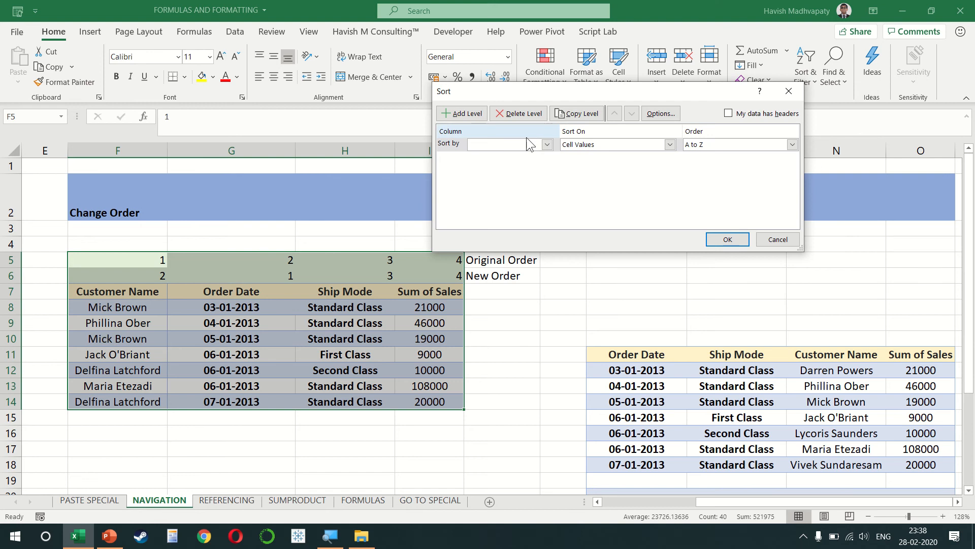
left_click(661, 114)
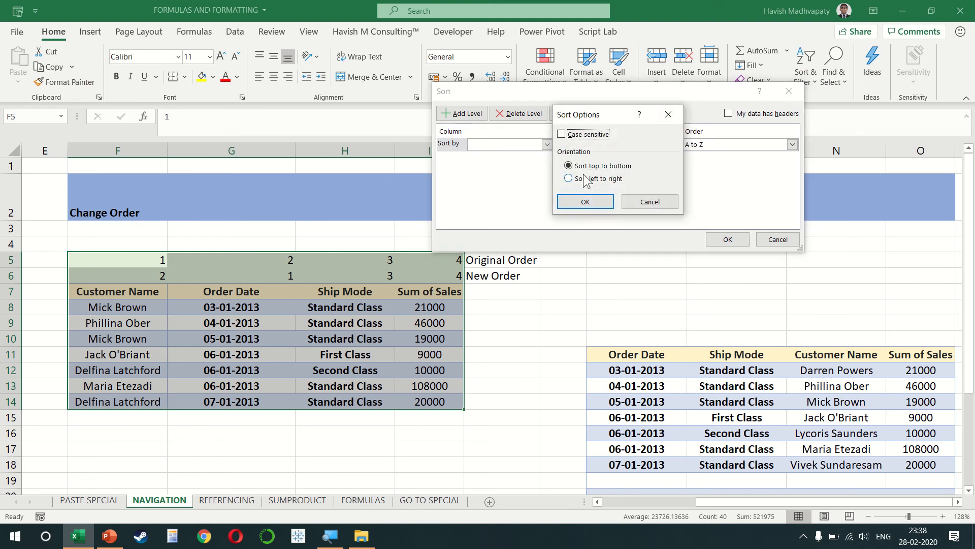
left_click(576, 177)
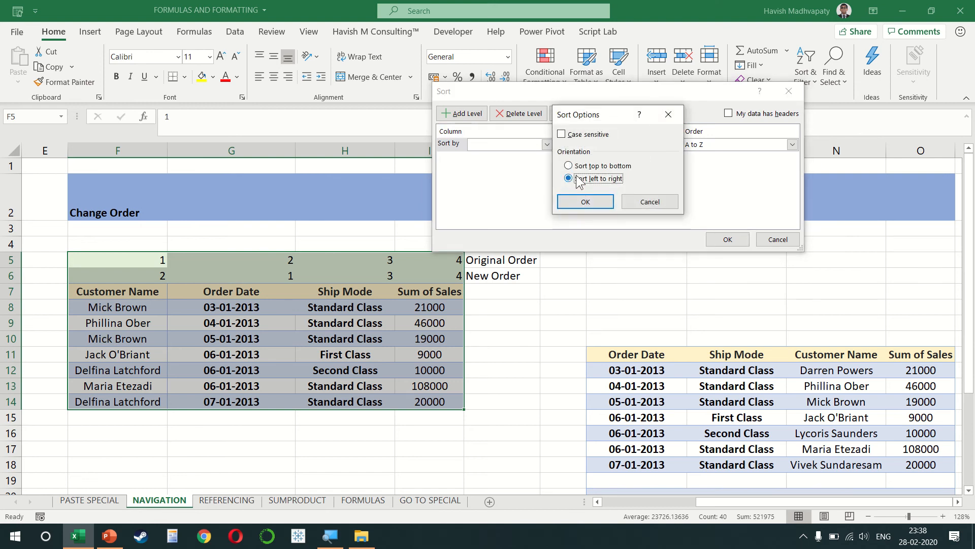
left_click(574, 195)
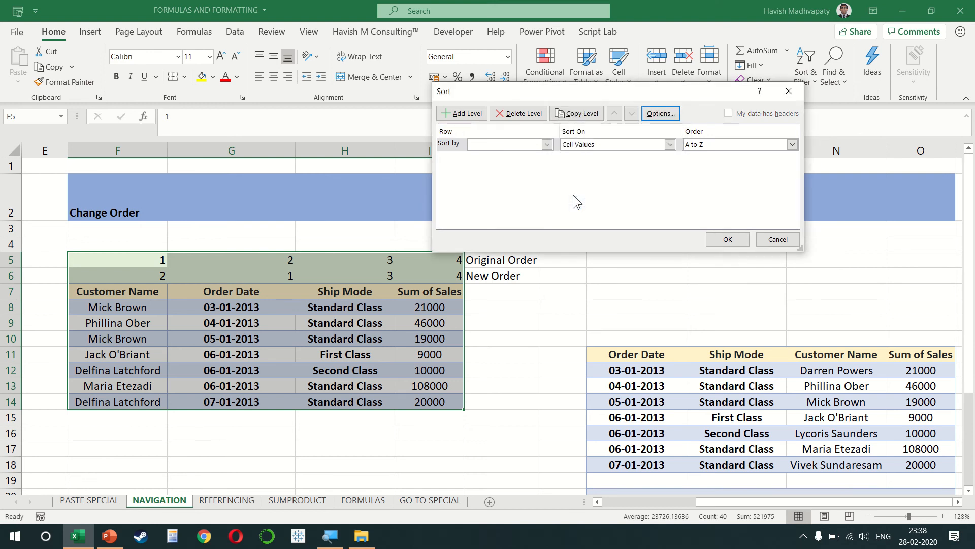
Sort the Change Order columns by the cell values of Row 6, smallest to largest.
left_click(485, 143)
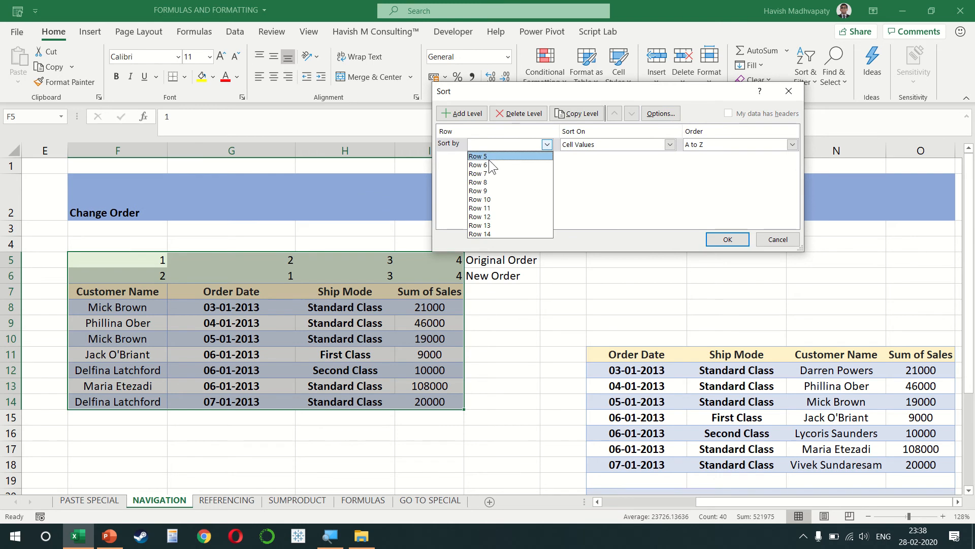
left_click(489, 163)
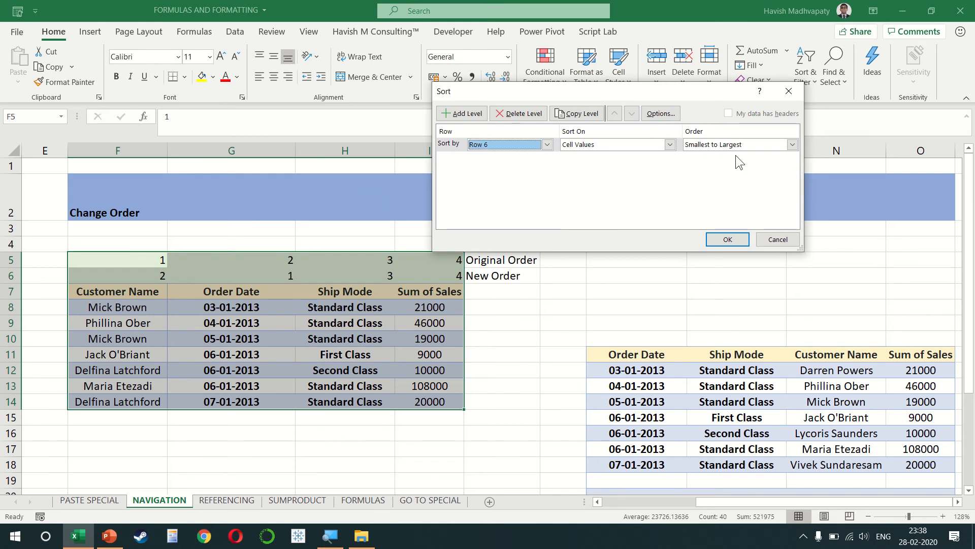
left_click(728, 240)
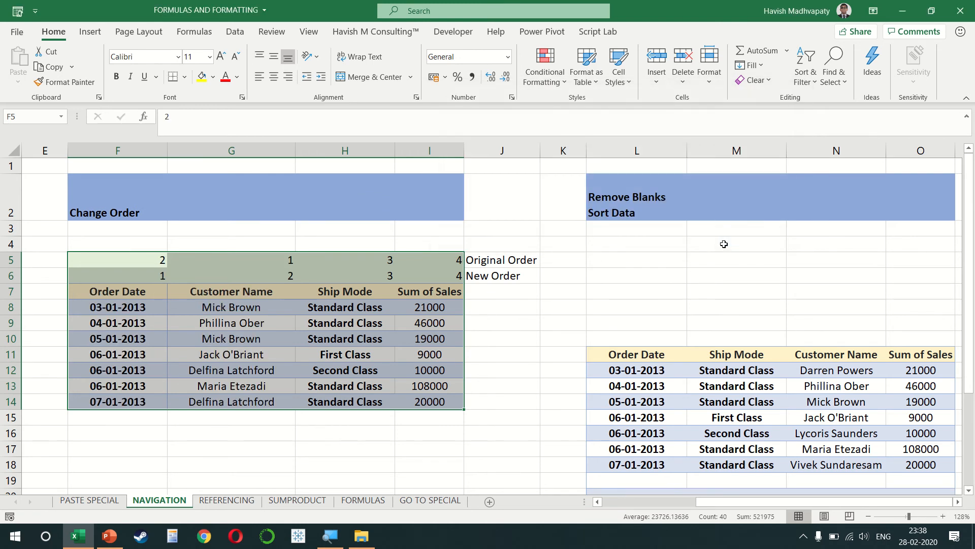
Add filters to the Remove Blanks table L11:O28, with its blank rows included in the range.
left_click(728, 387)
scroll(763, 382, "right", 4)
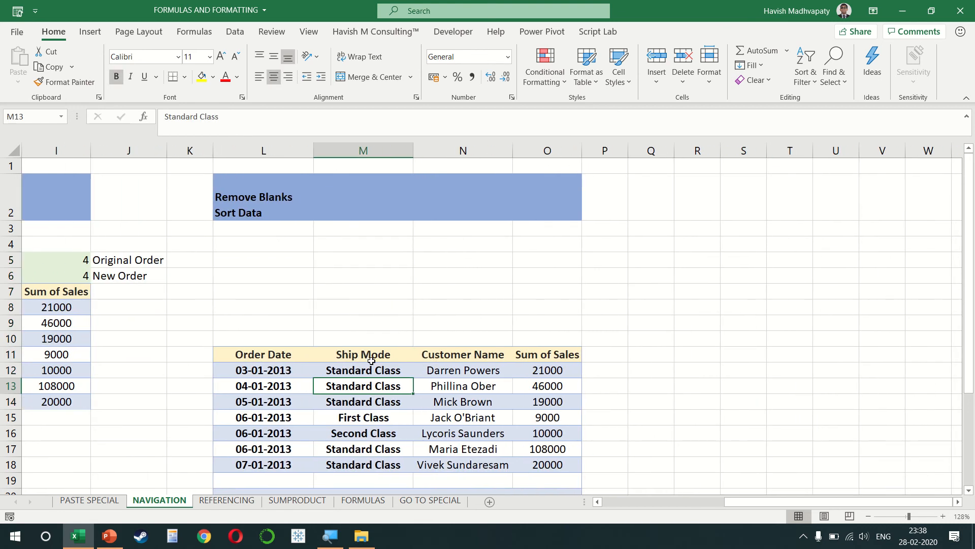
scroll(371, 361, "down", 3)
left_click(243, 197)
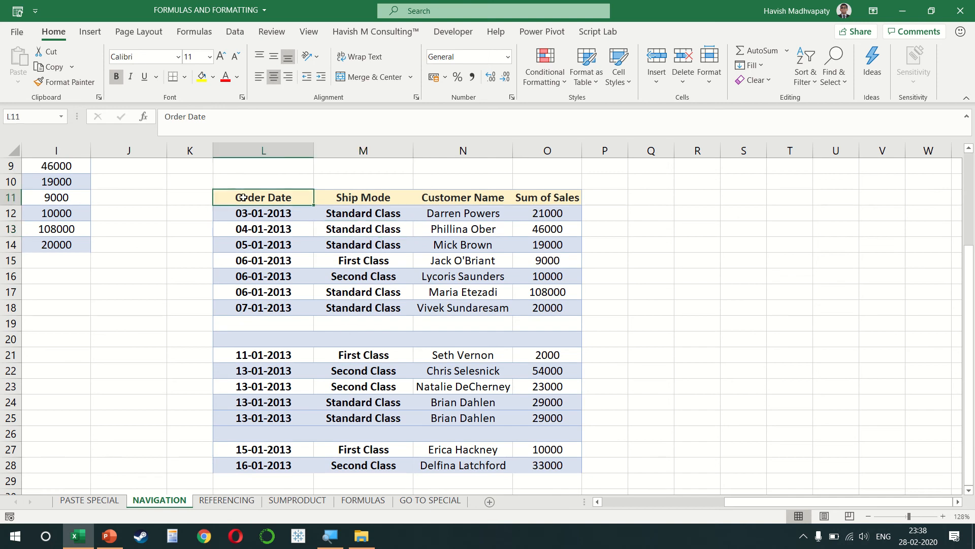
key("ctrl+shift+Right")
key("ctrl+shift+Down")
key("ctrl+shift+Down")
key("ctrl+shift+Down")
key("ctrl+shift+Down")
key("ctrl+shift+Down")
key("ctrl+shift+Down")
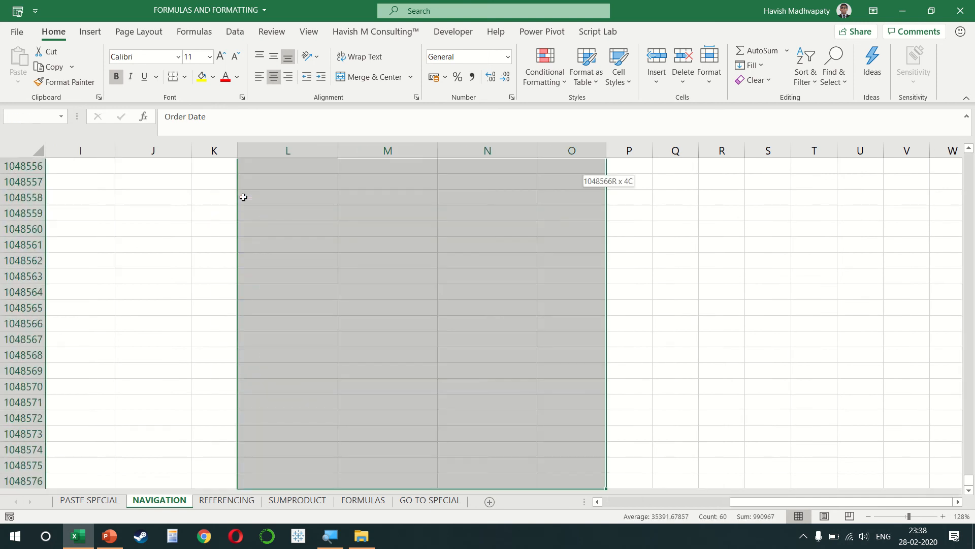
key("ctrl+shift+Up")
scroll(243, 197, "up", 8)
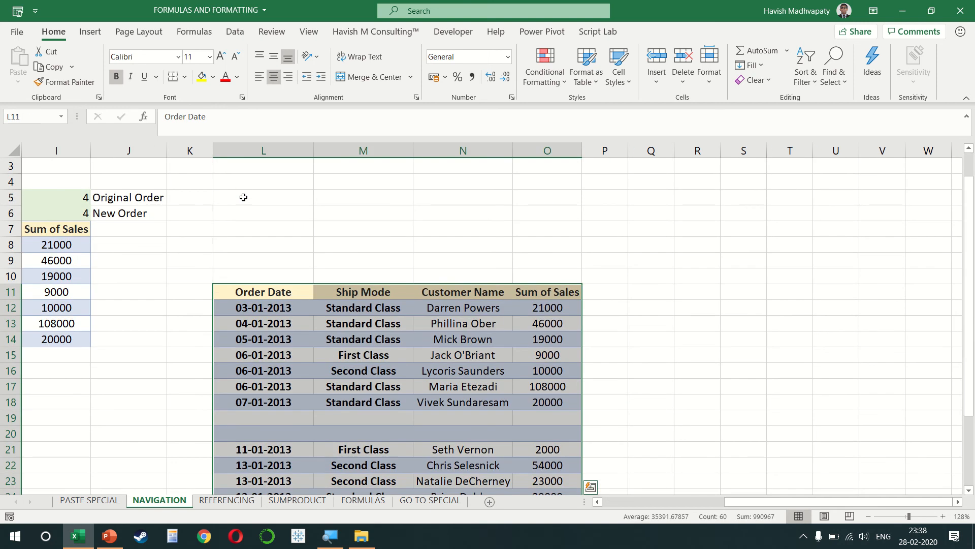
key("ctrl+shift+l")
scroll(333, 342, "down", 1)
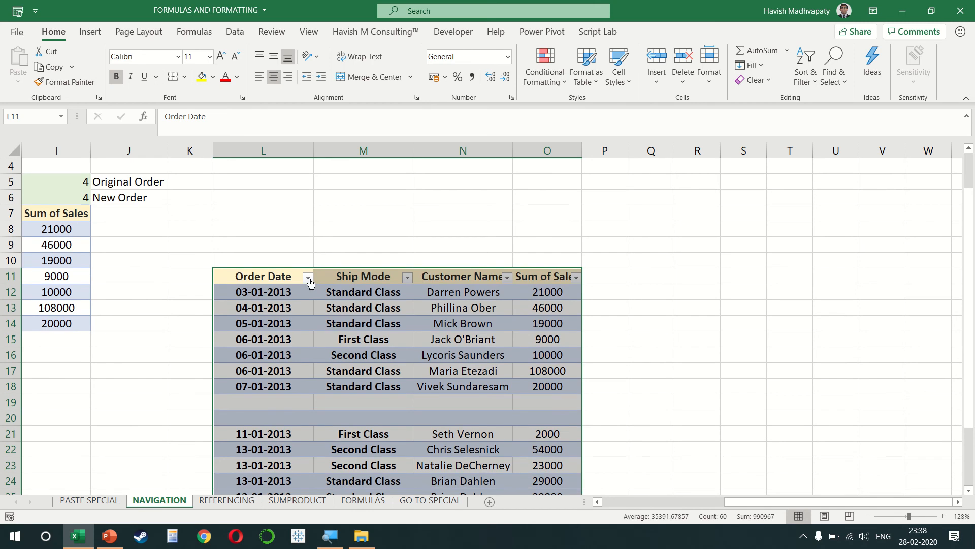
Filter the Order Date column of the Remove Blanks table to show only the blanks.
left_click(308, 278)
key("Up")
key("Up")
key("Up")
key("Up")
key("Down")
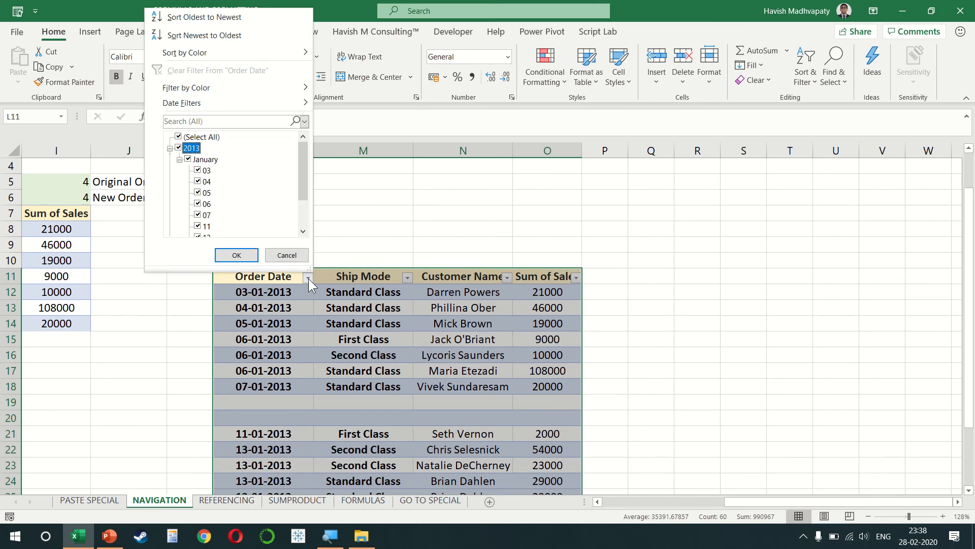
key("End")
key("Home")
key("space")
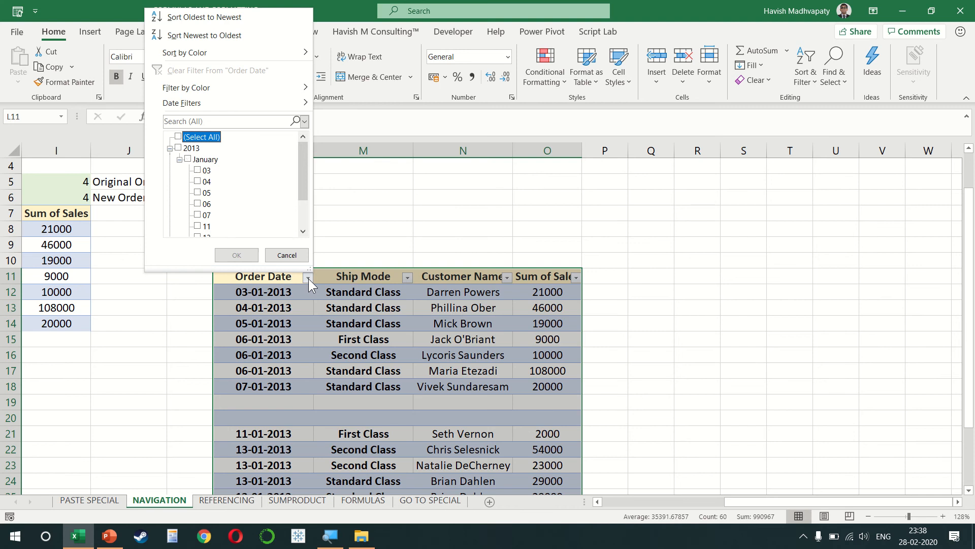
key("End")
key("space")
key("Return")
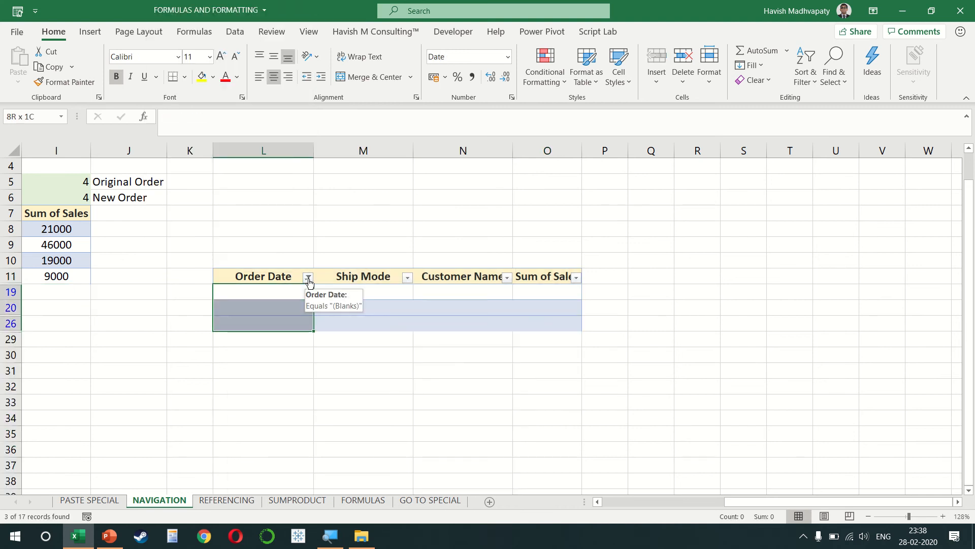
Delete the filtered blank rows 19, 20 and 26 entirely and remove the filter from the table.
key("shift+space")
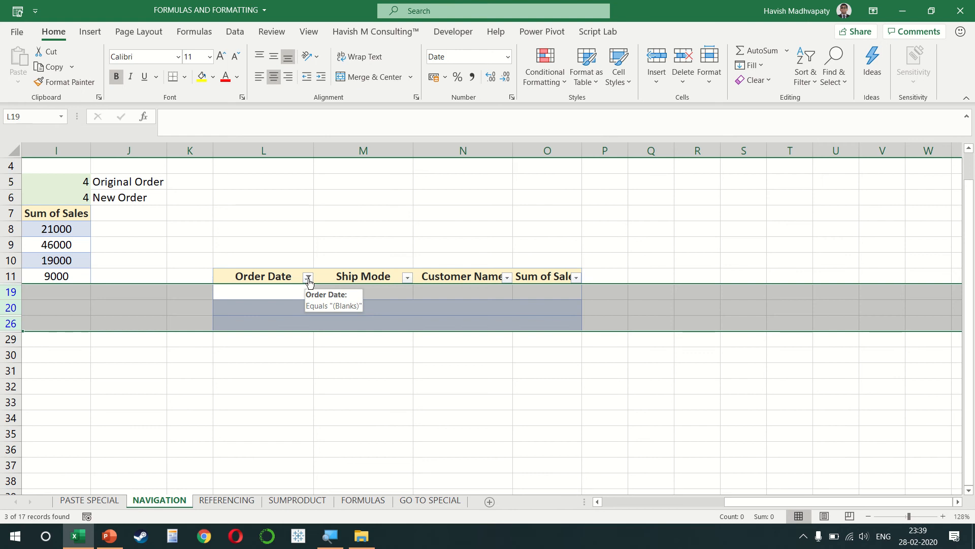
key("ctrl+minus")
key("Up")
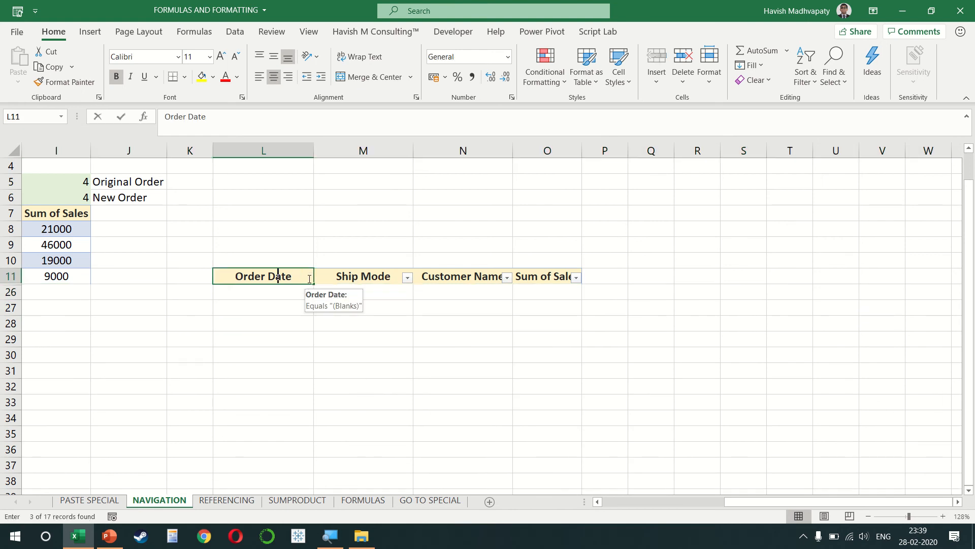
key("ctrl+shift+semicolon")
key("Escape")
key("ctrl+shift+l")
key("Down")
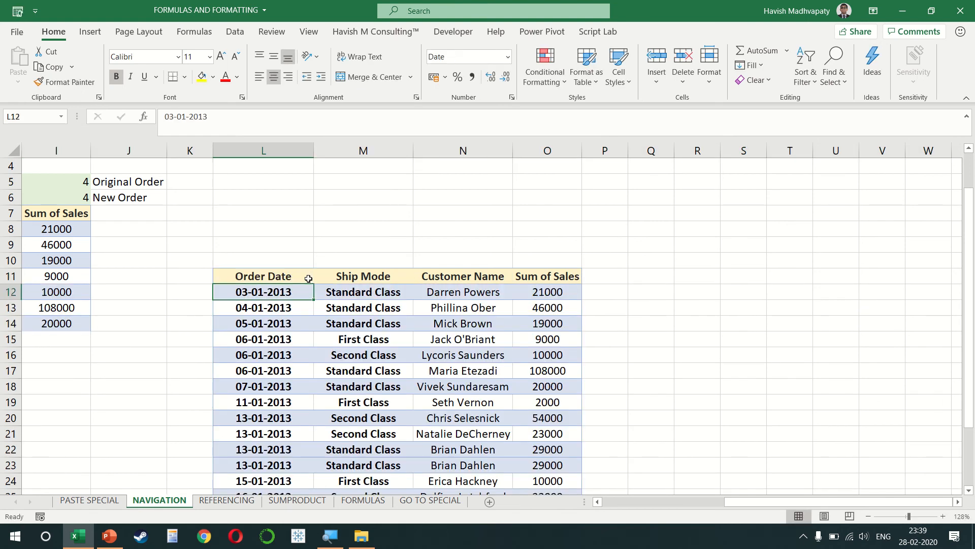
Switch to the REFERENCING sheet and enter =$B$5*C4 in C5 with an absolute reference to the sales value.
key("ctrl+Page_Down")
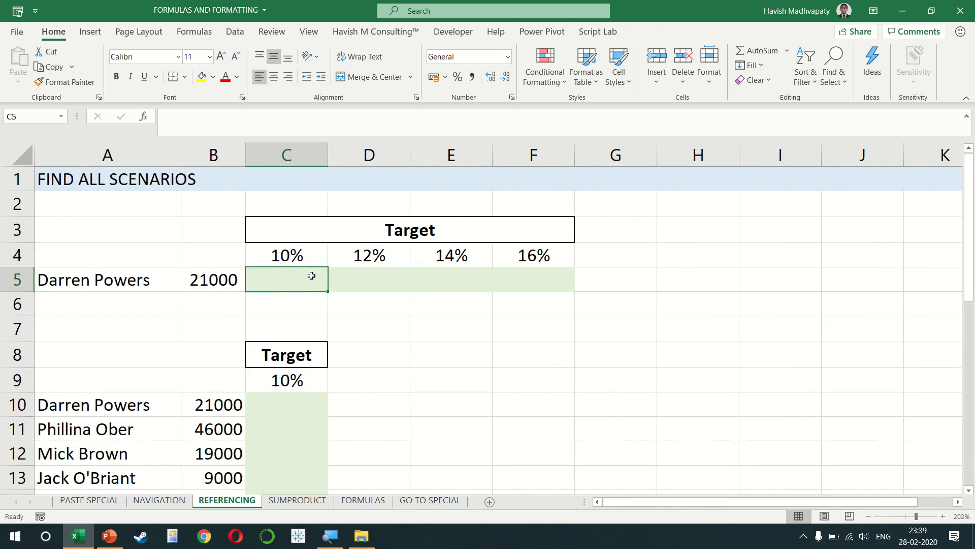
type("=")
key("Left")
type("*")
key("Up")
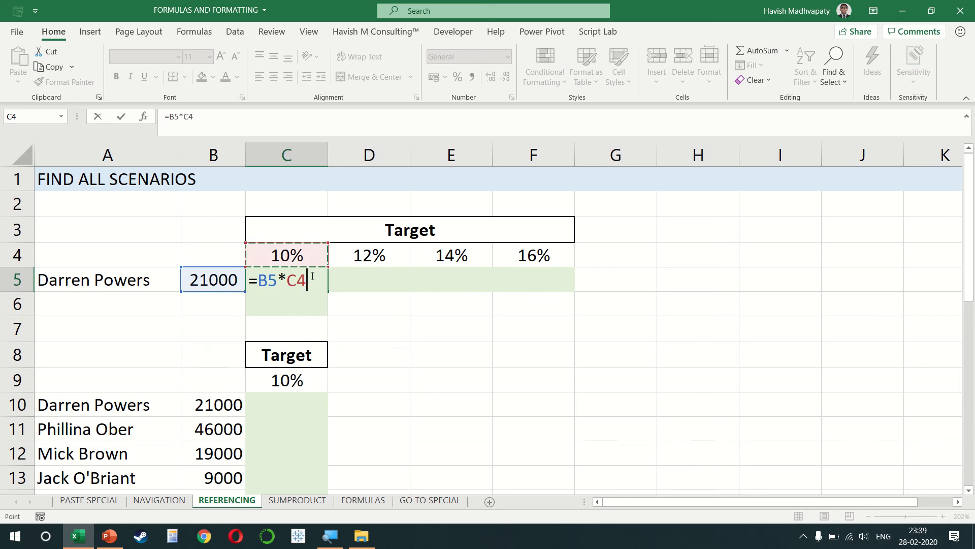
key("F2")
key("Left")
key("Left")
key("Left")
key("Left")
key("F4")
key("Return")
Fill the C5 target formula right through F5 and check the copied formulas in D5 and E5.
left_click_drag(312, 276, 451, 280)
key("shift+Right")
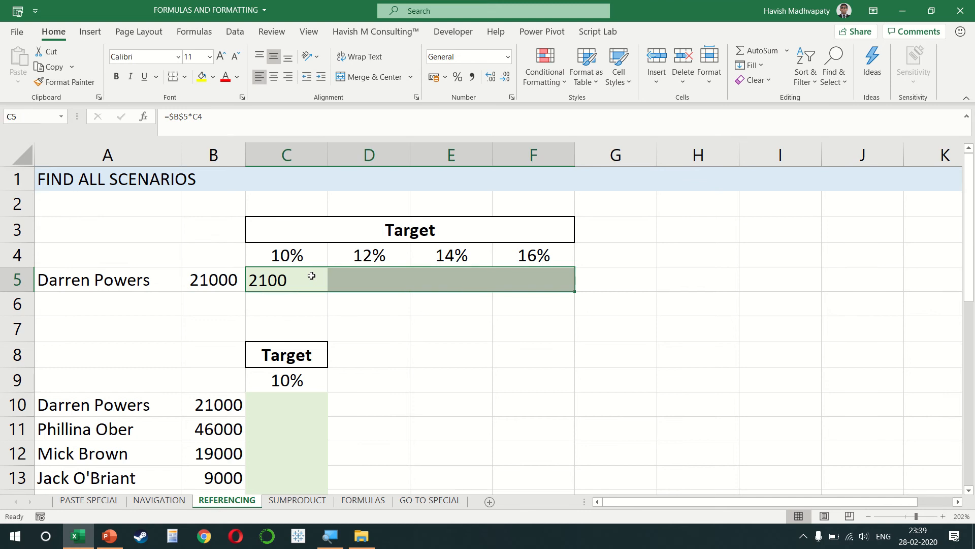
key("ctrl+r")
key("Right")
key("F2")
key("Escape")
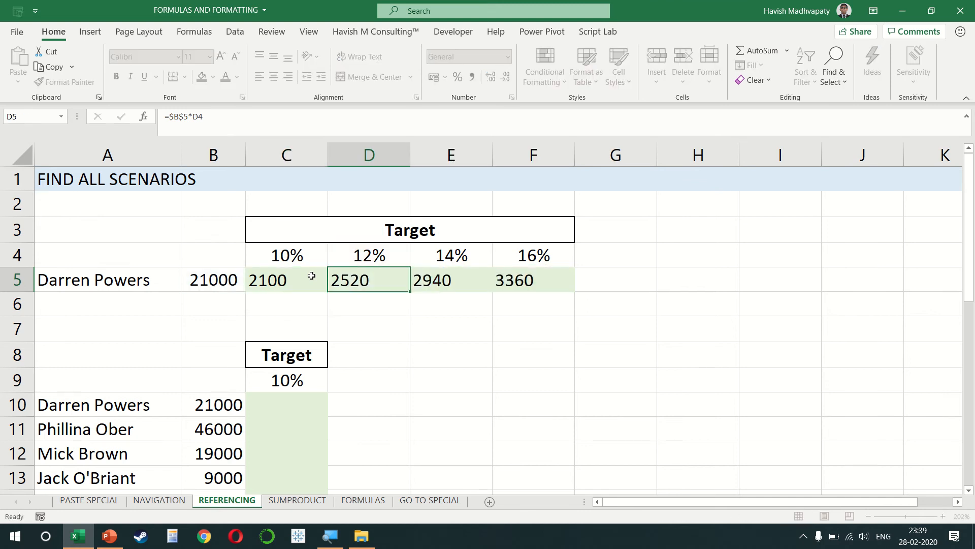
key("Right")
key("F2")
key("Escape")
key("Left")
key("Left")
Enter =B10*$C$9 in C10 with an absolute reference to the 10% target.
scroll(311, 276, "down", 1)
scroll(311, 275, "down", 2)
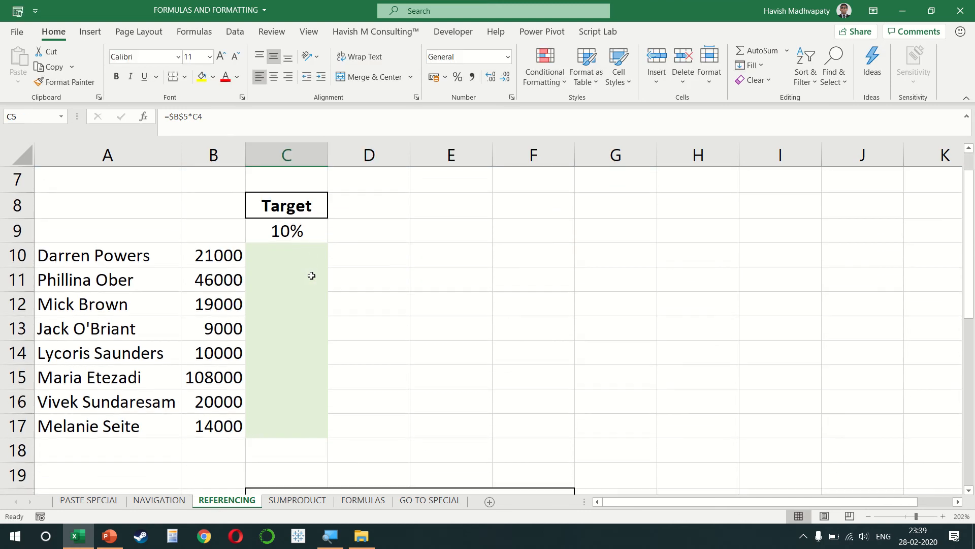
left_click(311, 275)
key("Up")
type("=")
key("Left")
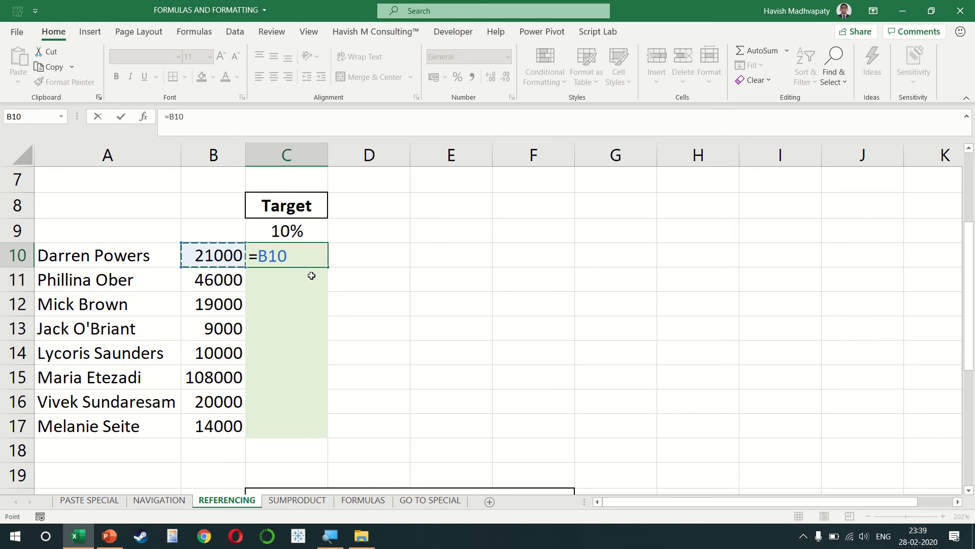
type("*")
key("Up")
key("F4")
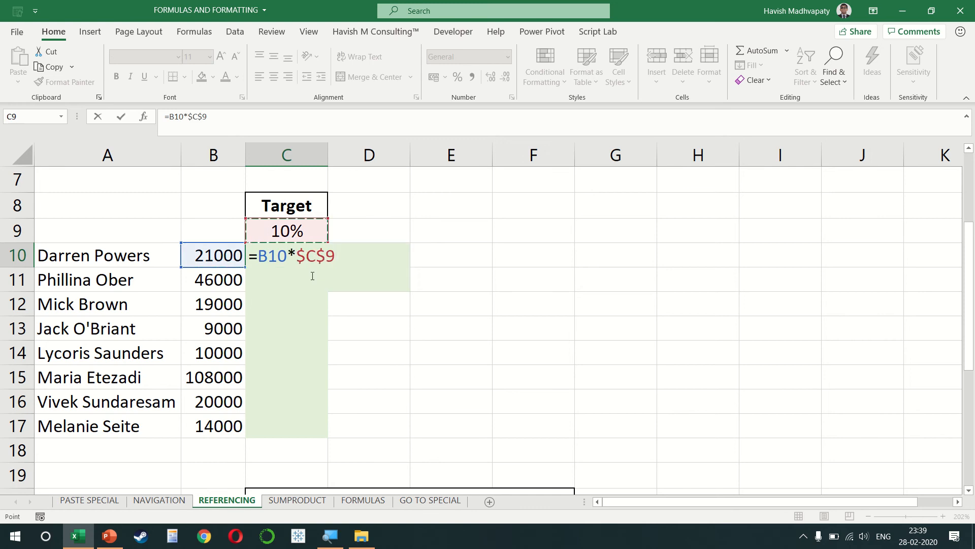
key("Return")
Fill the C10 target formula down through C17.
key("Up")
key("shift+Down")
key("shift+Down")
key("shift+Down")
key("shift+Down")
key("shift+Down")
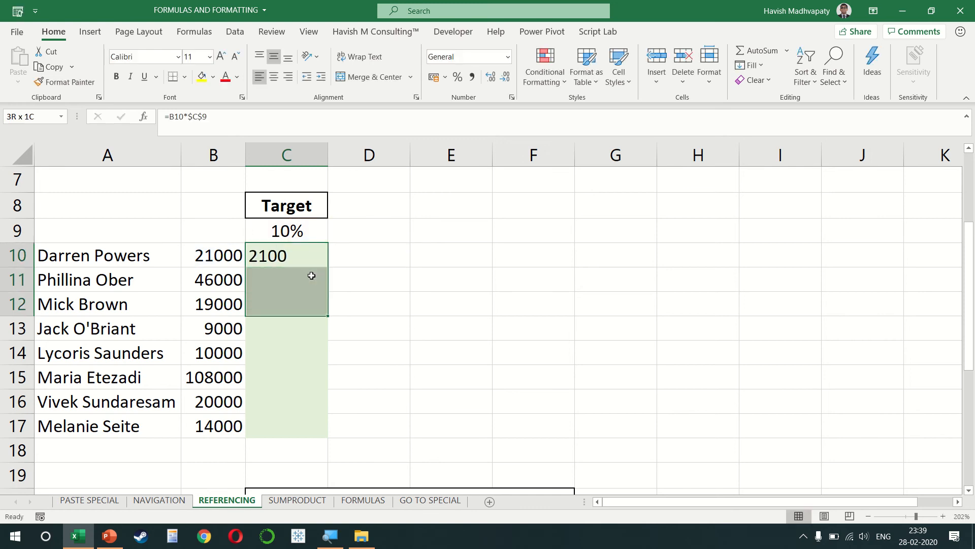
key("shift+Down")
key("shift+Down")
key("ctrl+d")
Inspect the references of the copied target formulas in C11 and C12.
key("Down")
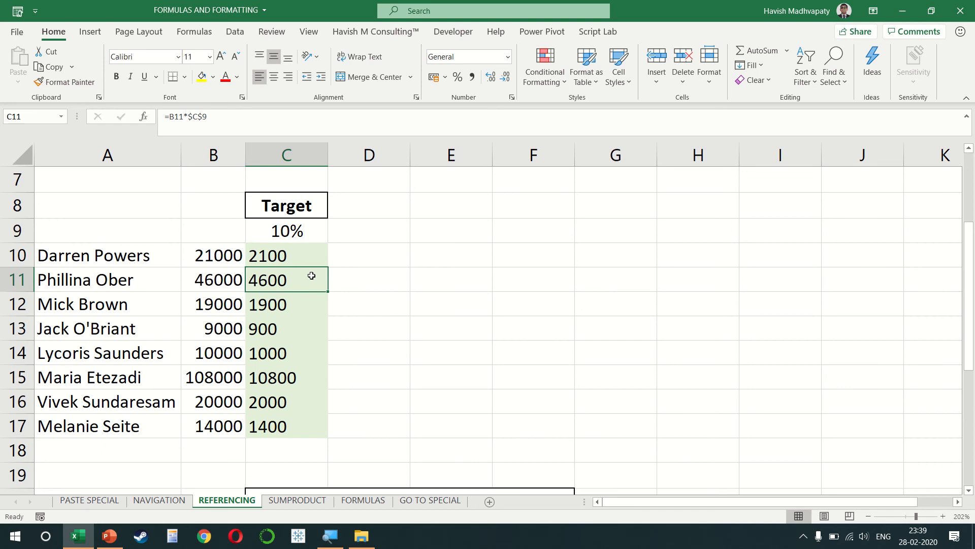
key("F2")
key("Return")
key("F2")
key("Escape")
key("Down")
scroll(311, 276, "down", 4)
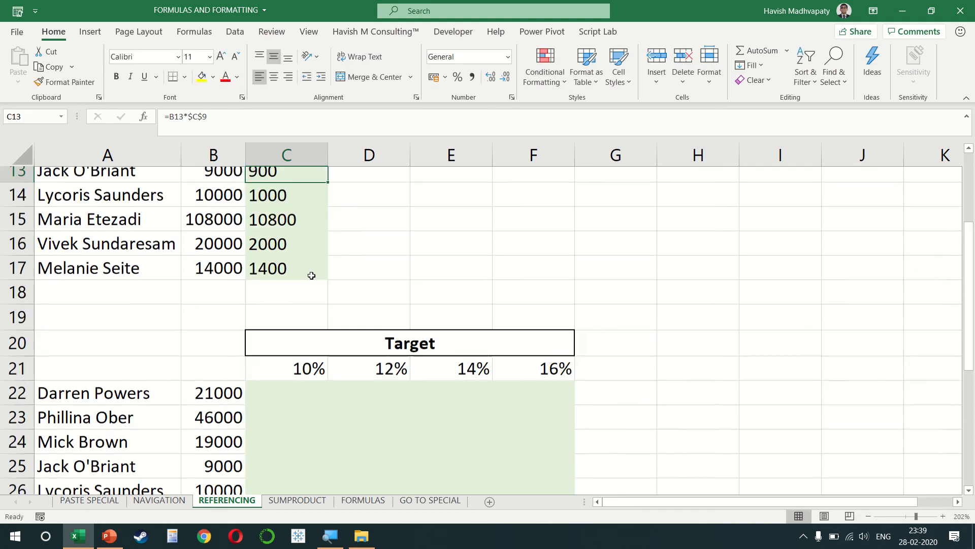
Enter =$B22*C$21 in C22, locking the sales column and the target percentage row with mixed references.
left_click(311, 276)
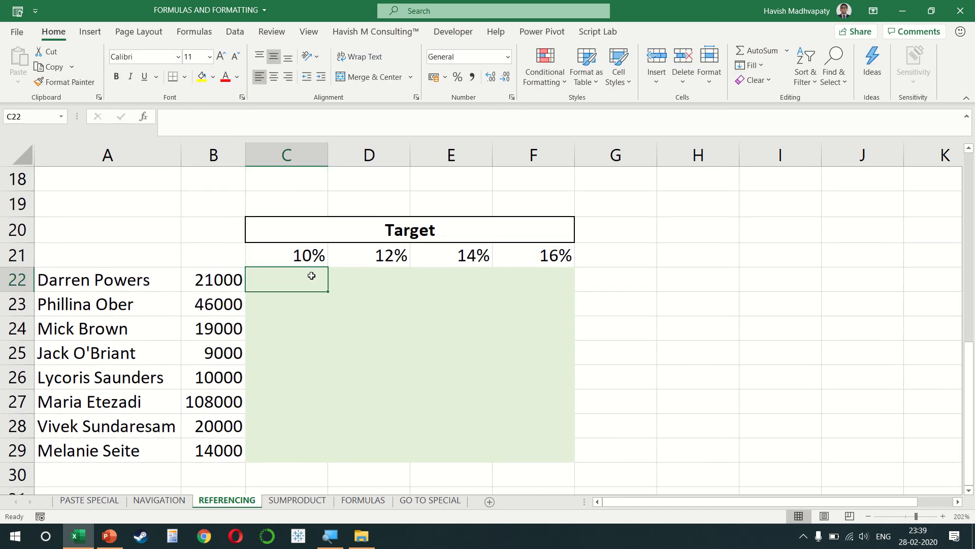
type("=")
key("Left")
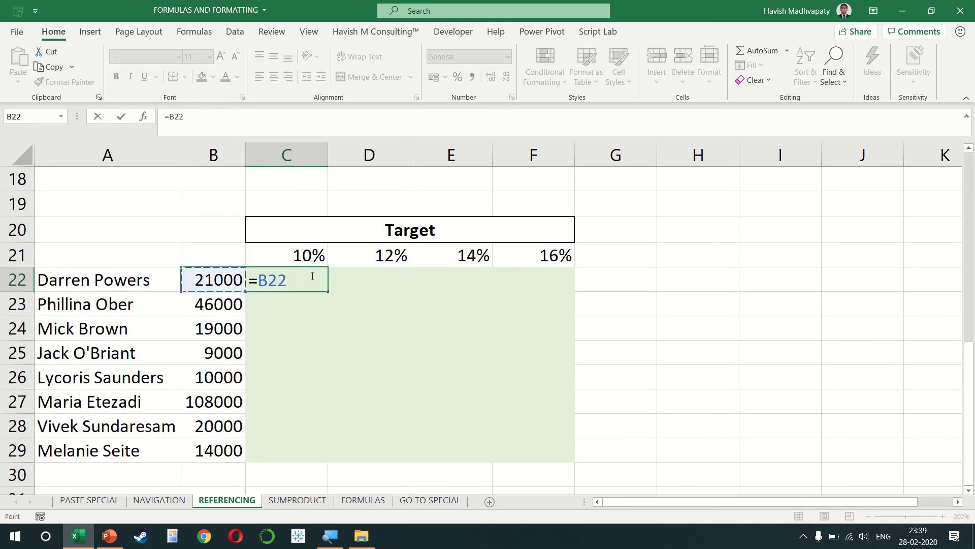
type("*")
key("Up")
key("F2")
key("Left")
key("Left")
key("Left")
key("Left")
key("Left")
key("Left")
key("Left")
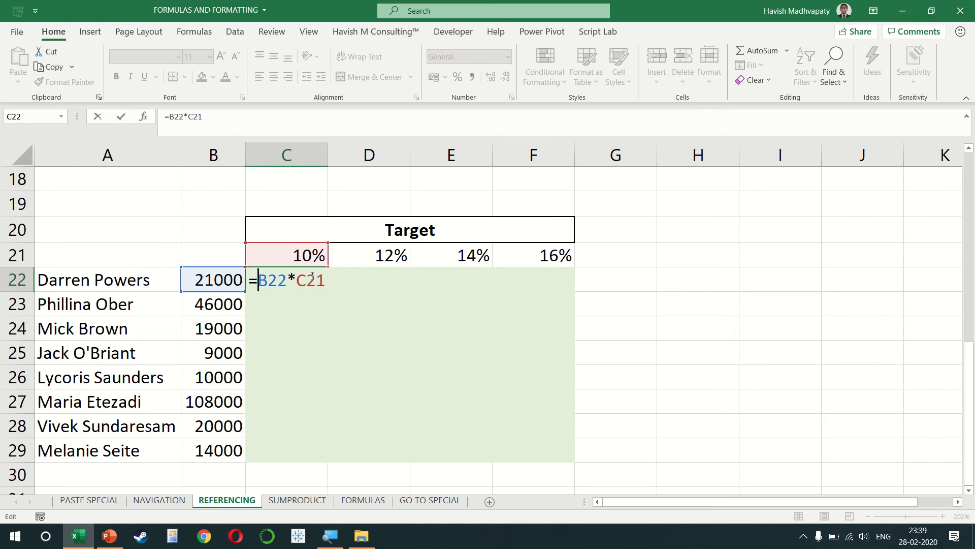
type("$")
key("Right")
key("Right")
key("Right")
key("Right")
key("Right")
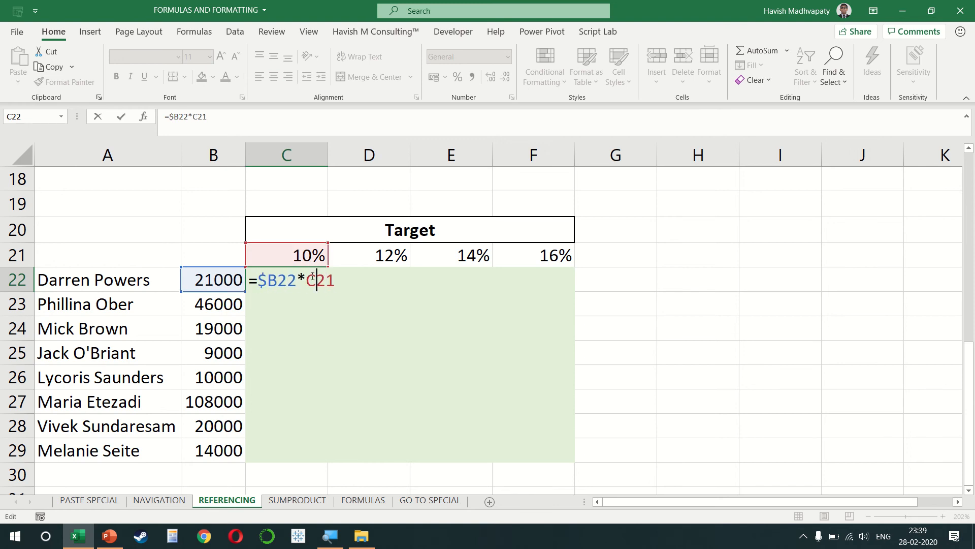
type("$")
key("ctrl+Return")
Fill the C22 target formula down and right across C22:F29.
key("shift+Right")
key("shift+Down")
key("shift+Right")
key("shift+Down")
key("shift+Down")
key("shift+Right")
key("shift+Down")
key("shift+Down")
key("shift+Down")
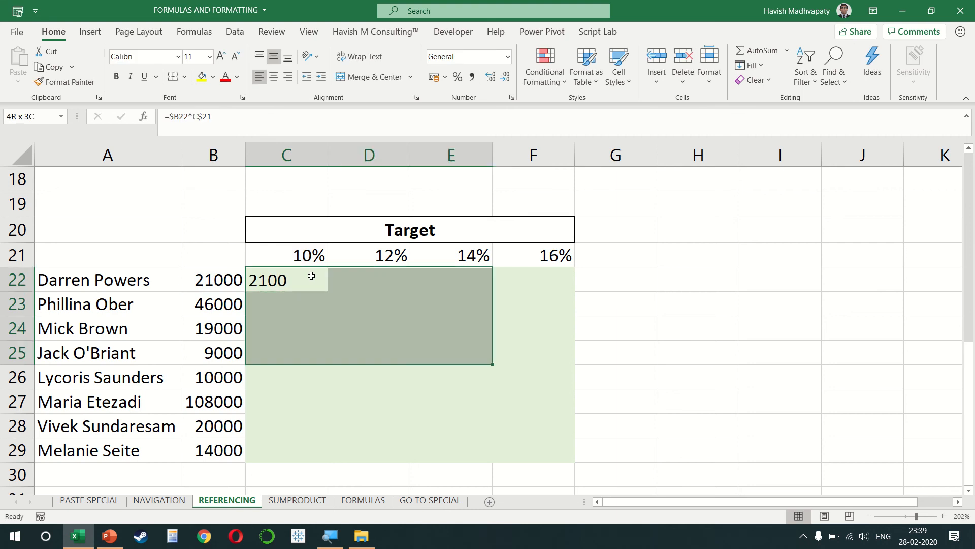
key("shift+Down")
key("ctrl+d")
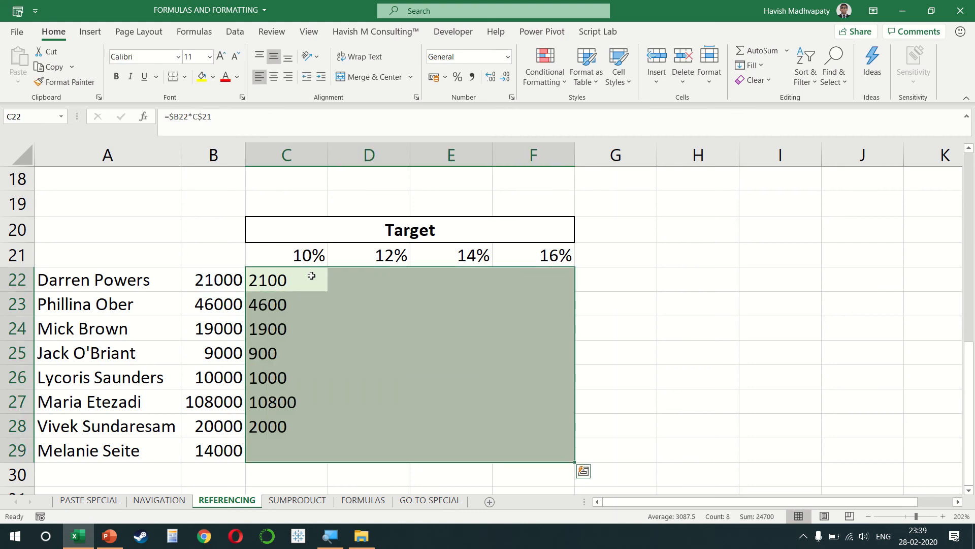
key("ctrl+r")
Inspect the mixed references in the copied target formulas in D23, D24 and D25.
key("Right")
key("Down")
key("F2")
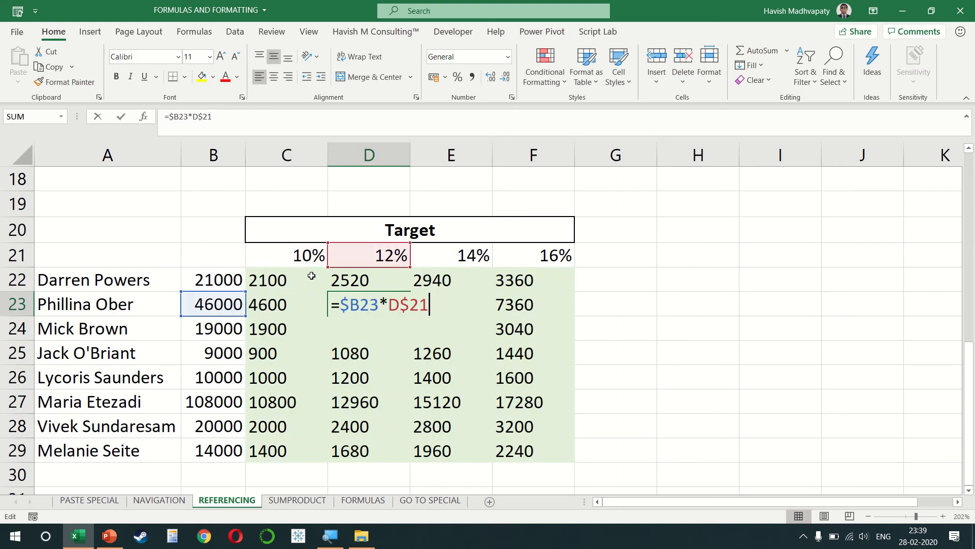
key("Return")
key("F2")
key("Return")
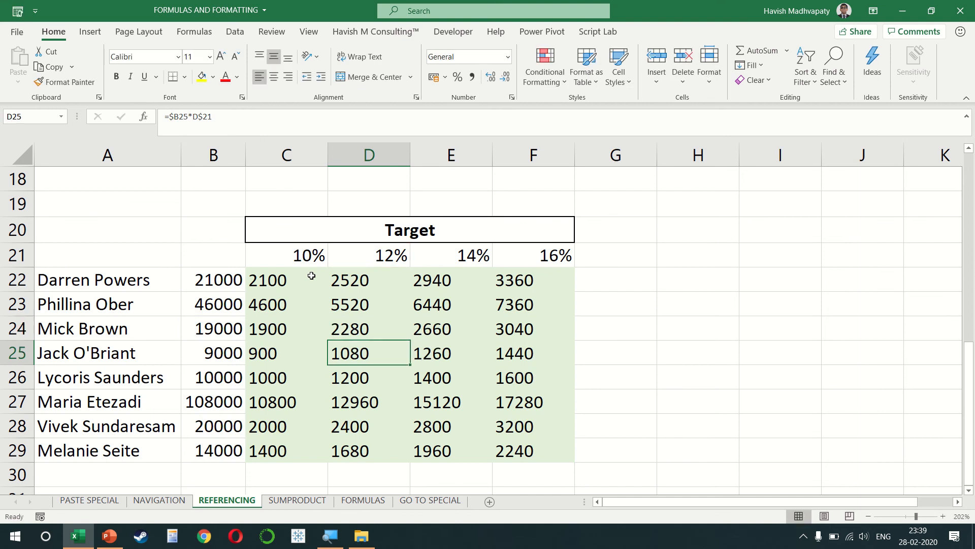
key("F2")
key("Escape")
Display the sheet's formulas in place of results to check the target grid, and restore the normal view.
left_click(195, 32)
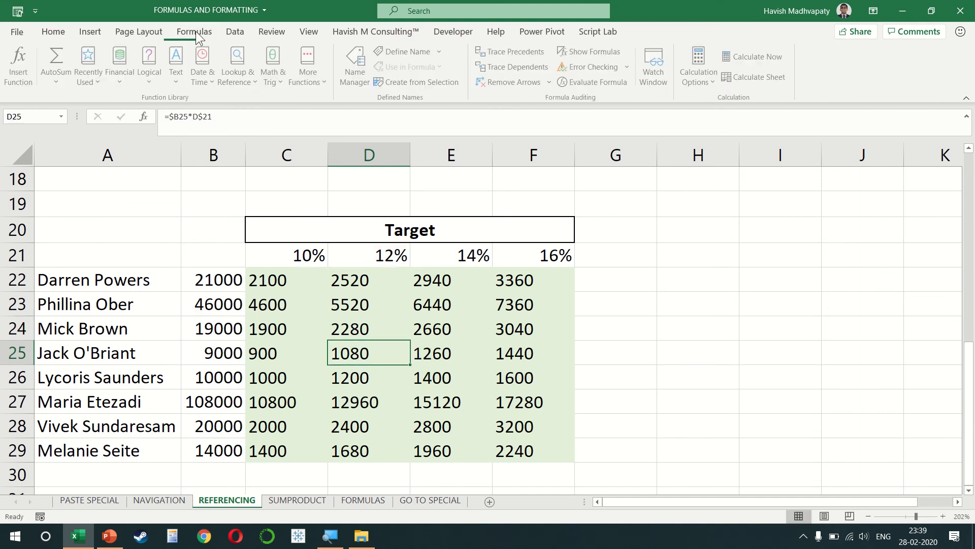
left_click(602, 54)
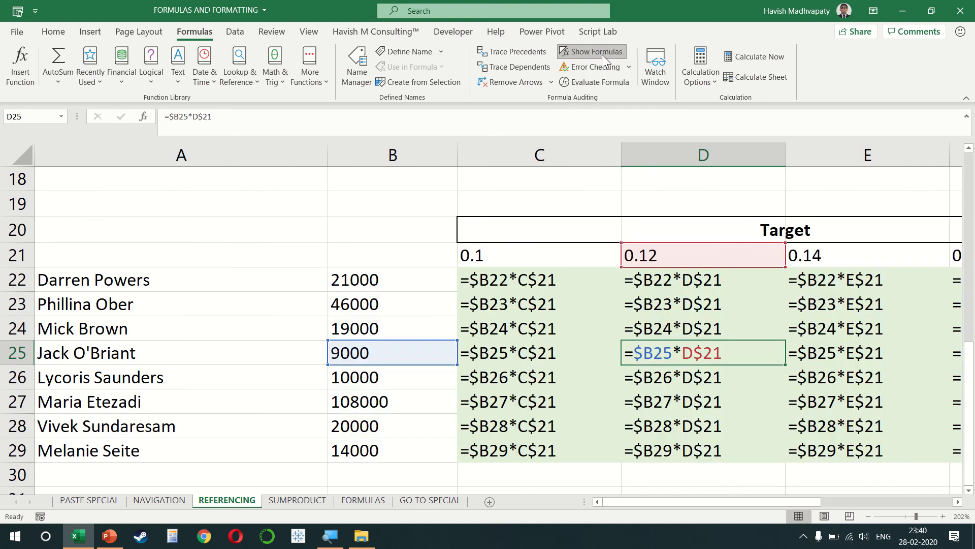
left_click(602, 54)
On the SUMPRODUCT sheet, enter =SUMPRODUCT(B7:B18,C7:C18) in J3 for Total Sales + Profit.
key("ctrl+Page_Down")
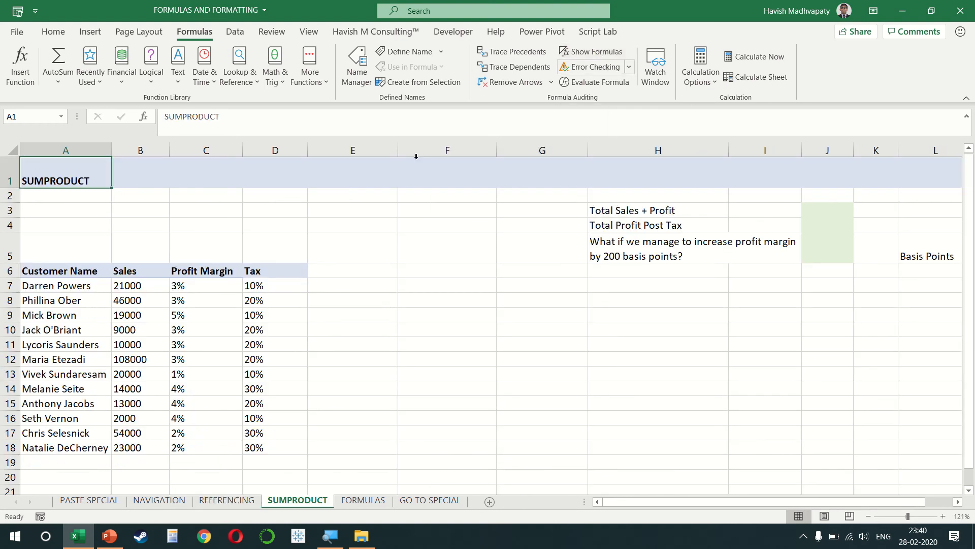
left_click(841, 211)
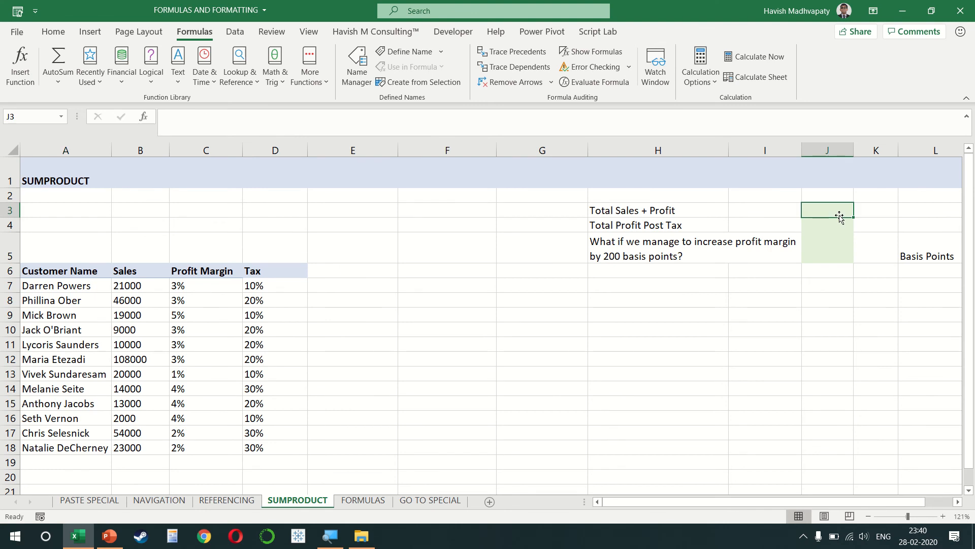
type("=sumpr")
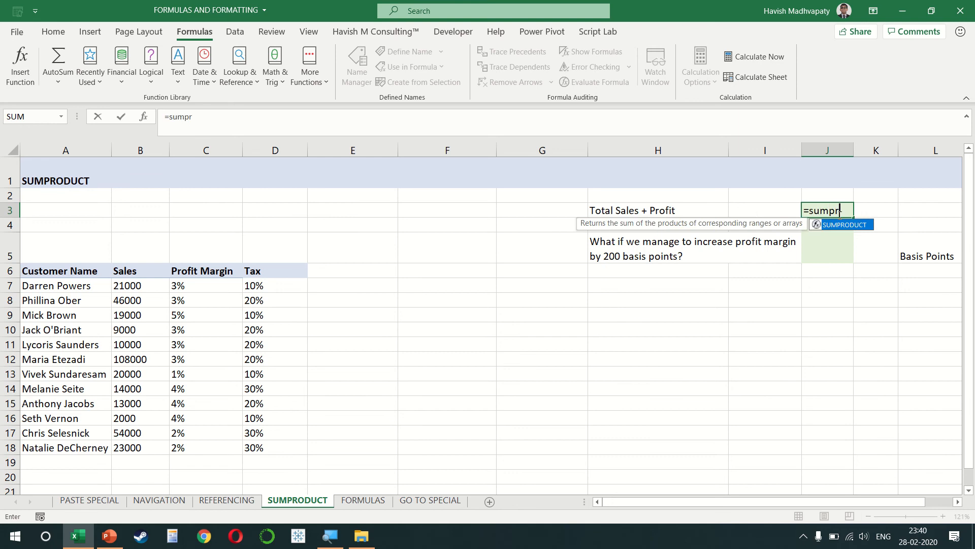
key("Tab")
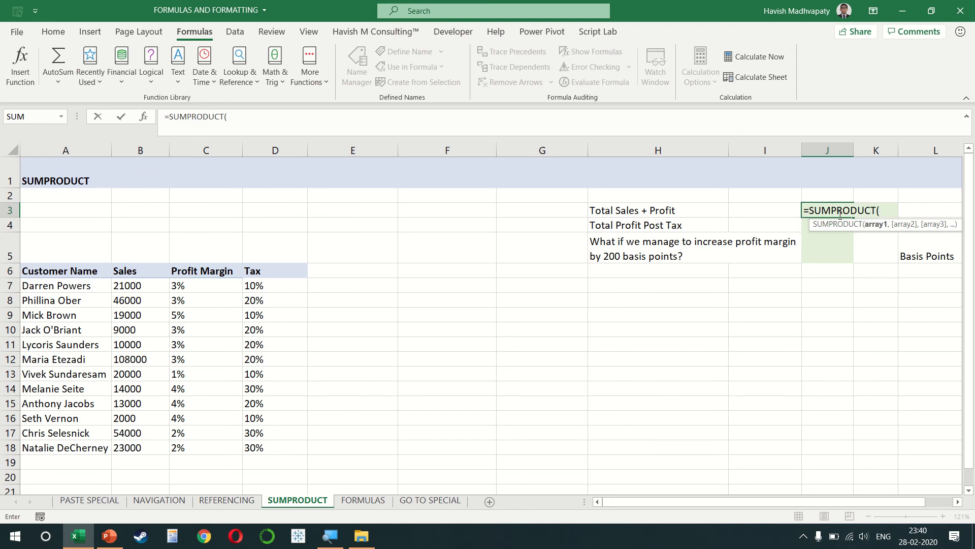
left_click(128, 285)
key("shift+Down")
key("ctrl+shift+Down")
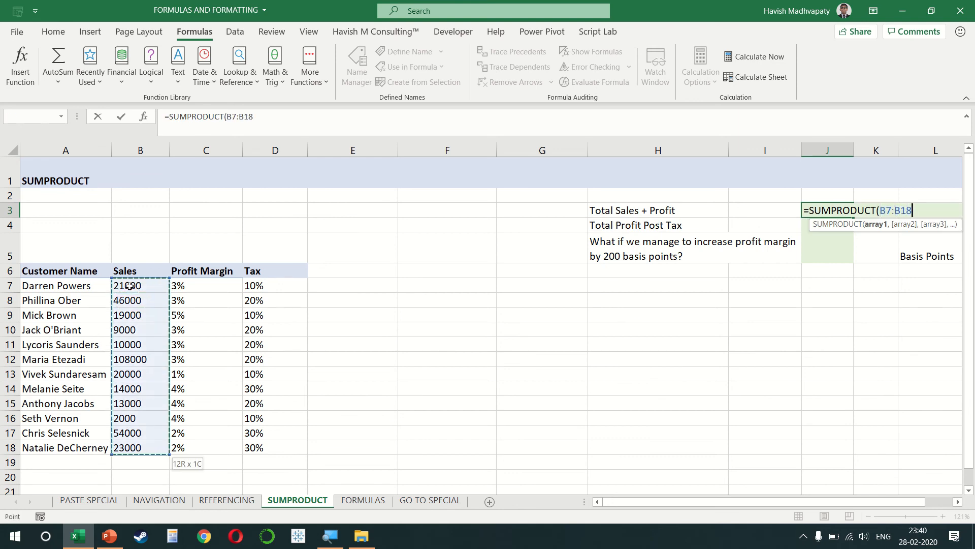
type(",")
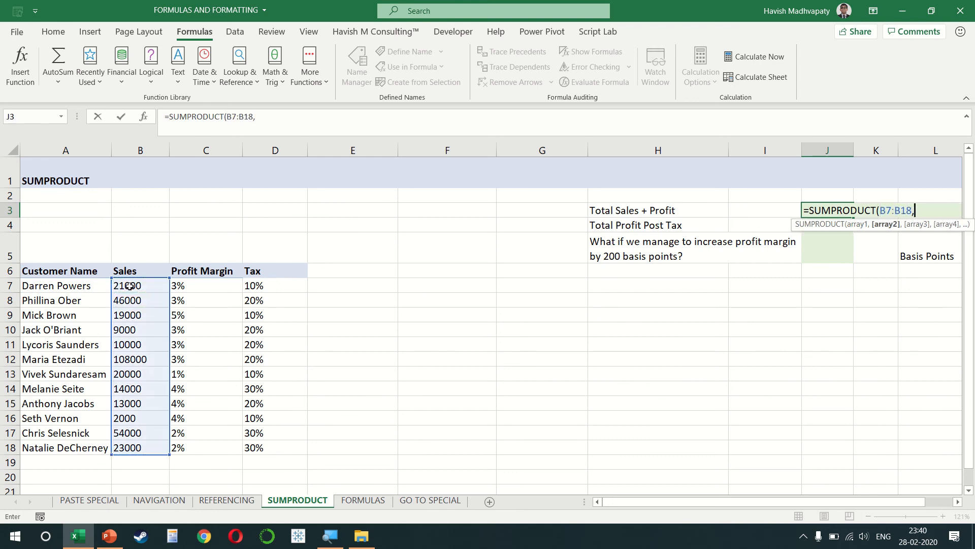
left_click(190, 288)
key("ctrl+shift+Down")
type(")")
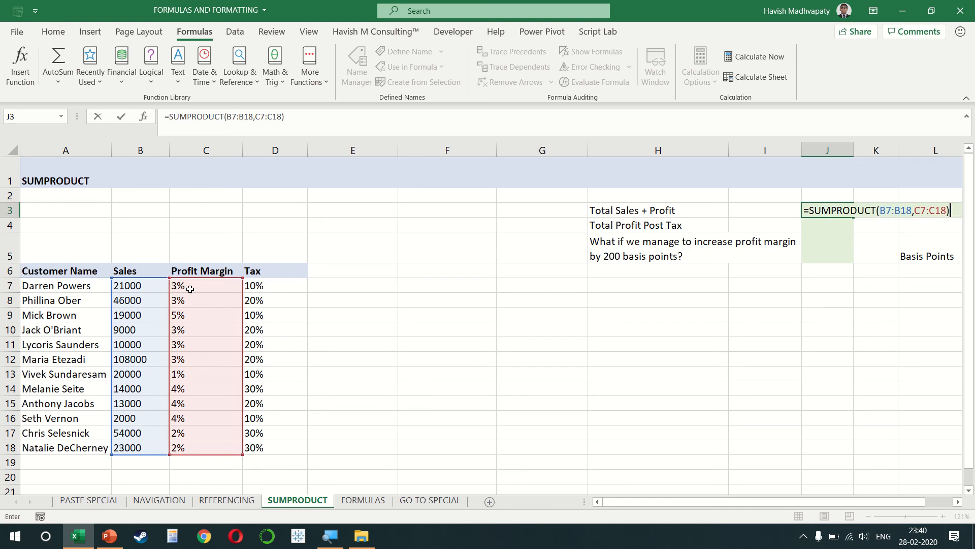
key("Return")
key("F2")
key("Return")
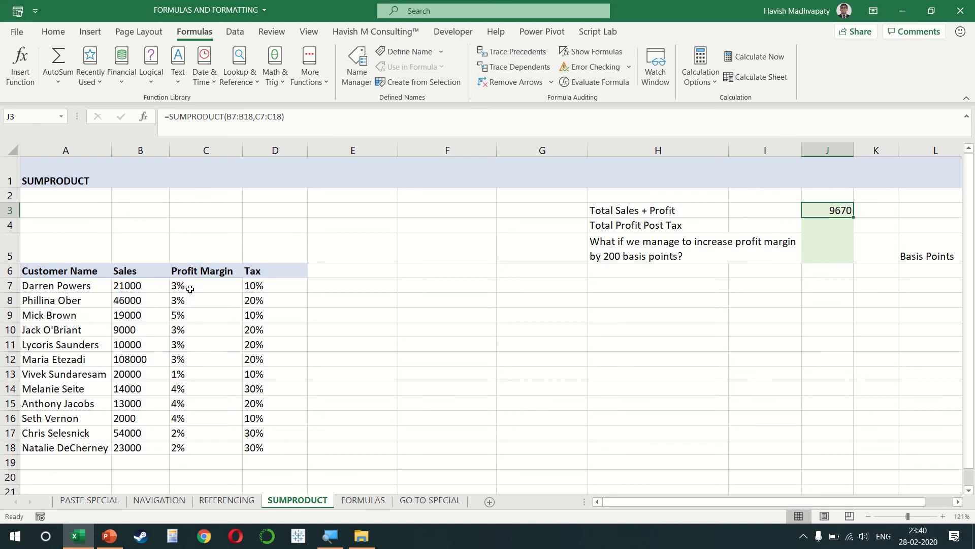
Reuse the J3 formula text in J4 and modify it to =SUMPRODUCT(B7:B18,1+C7:C18).
key("F2")
type("=SUMPRODUCT(B7:B18,C7:C18)")
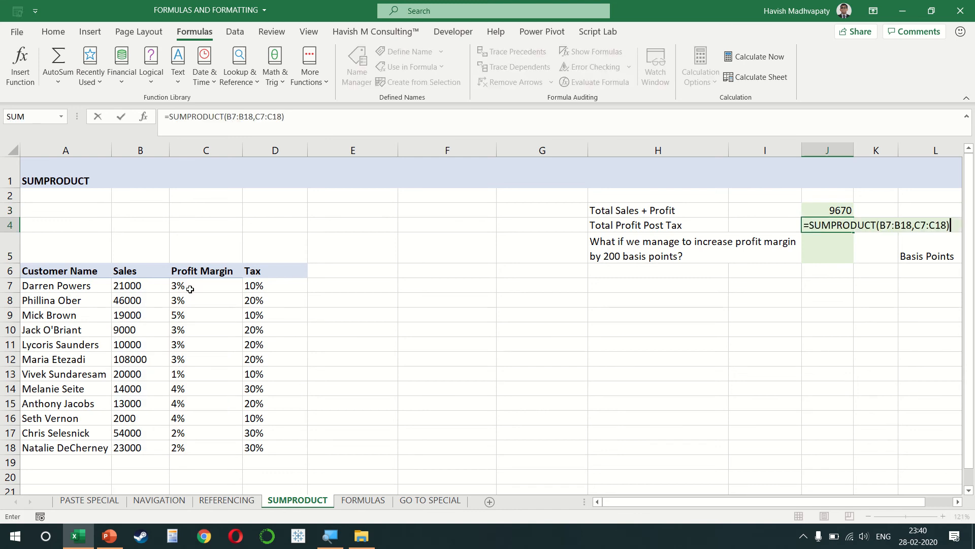
key("Left")
key("Left")
key("Left")
key("Left")
key("Left")
key("Left")
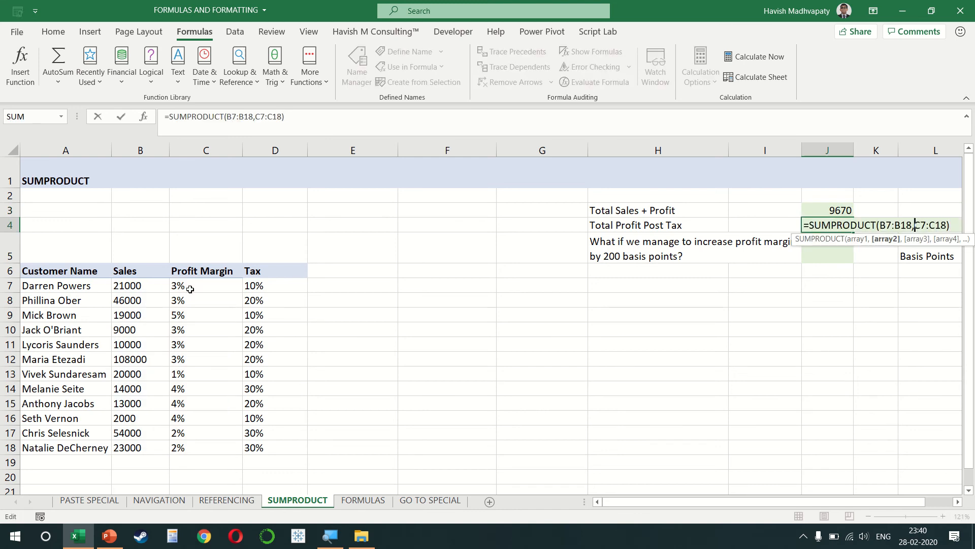
type("1+")
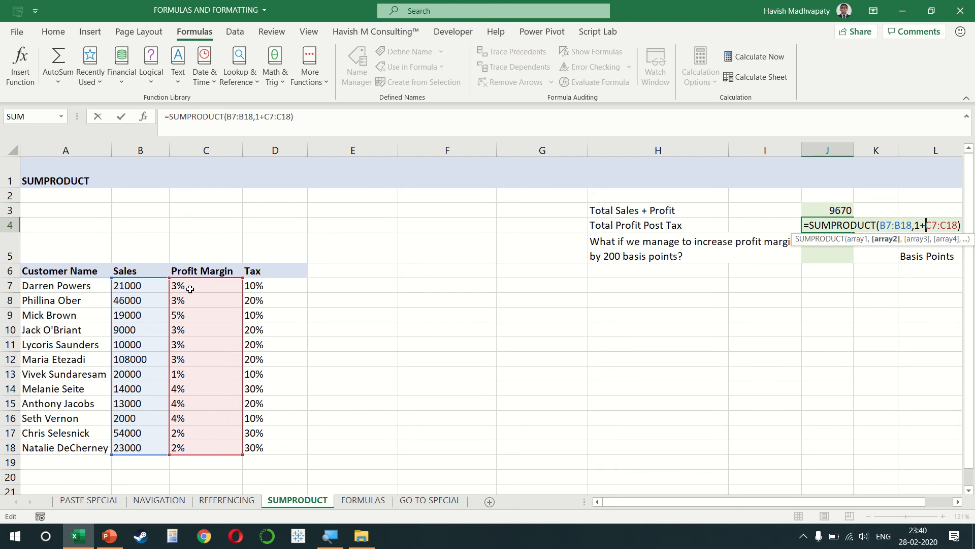
key("Return")
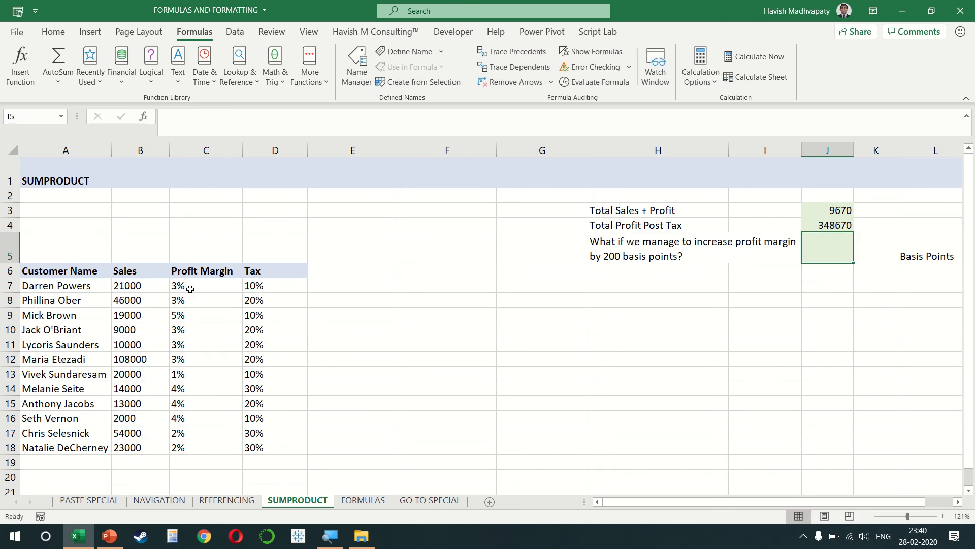
On the FORMULAS sheet, enter a SUM of the whole Sum of Sales column D in H2.
key("ctrl+Page_Down")
scroll(190, 289, "left", 10)
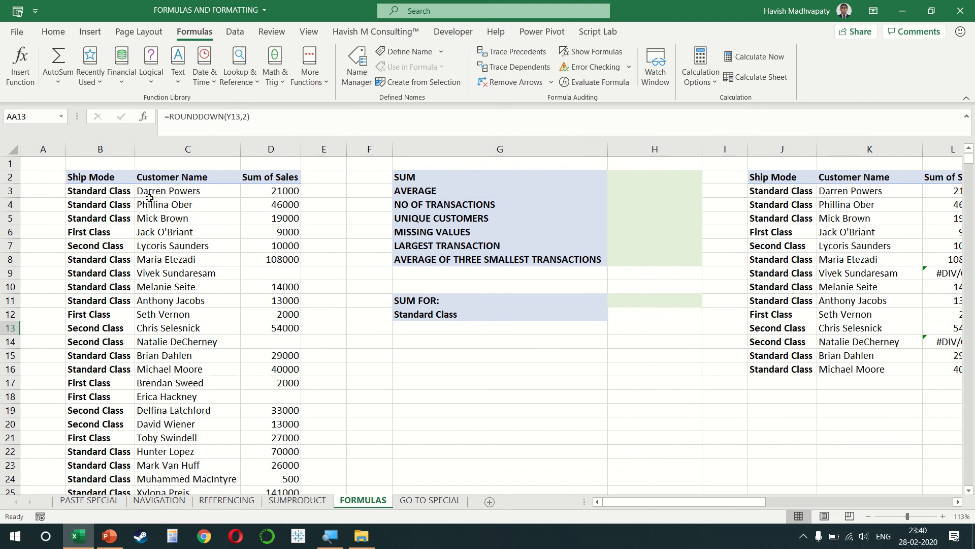
left_click(149, 200)
key("Left")
key("Up")
key("Up")
key("Right")
key("Right")
key("Right")
key("Right")
key("Right")
key("Right")
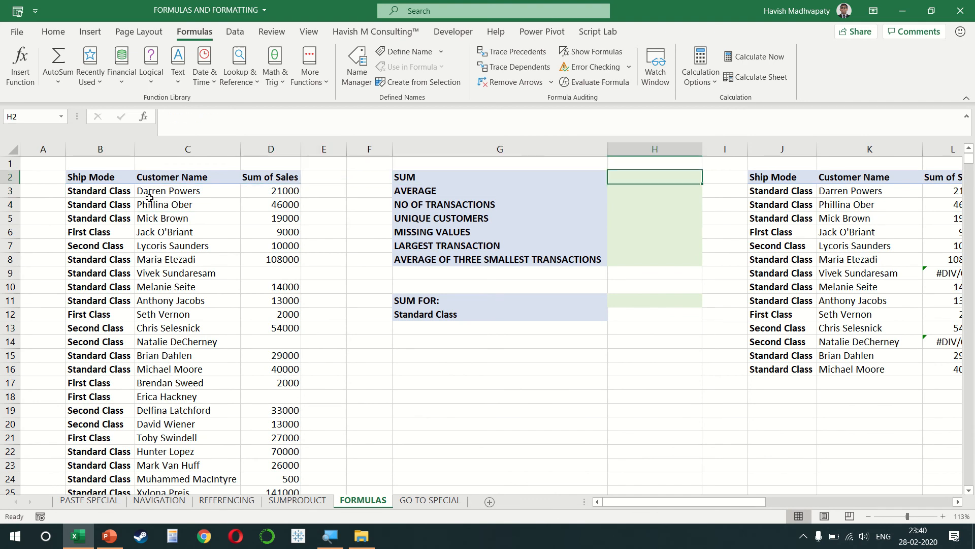
type("=SUM(")
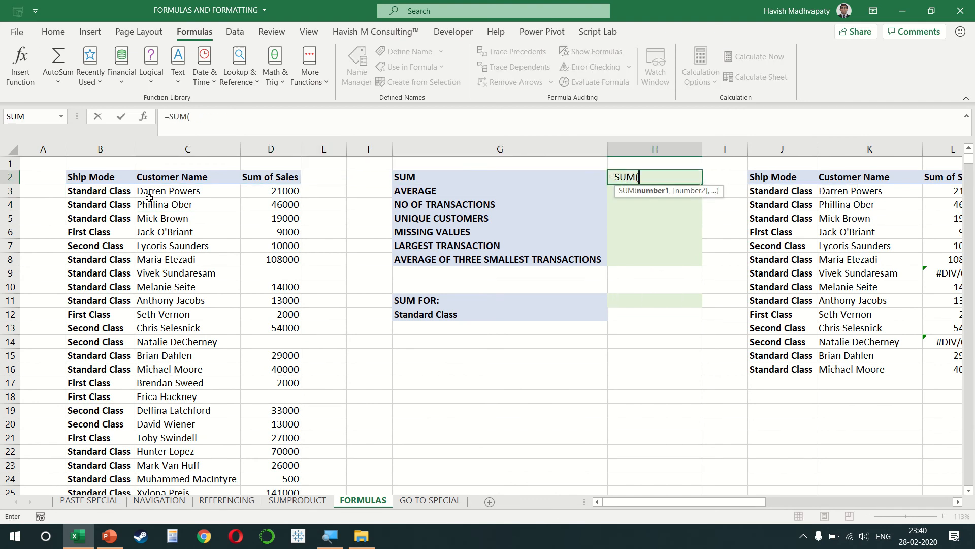
left_click(271, 149)
key("Return")
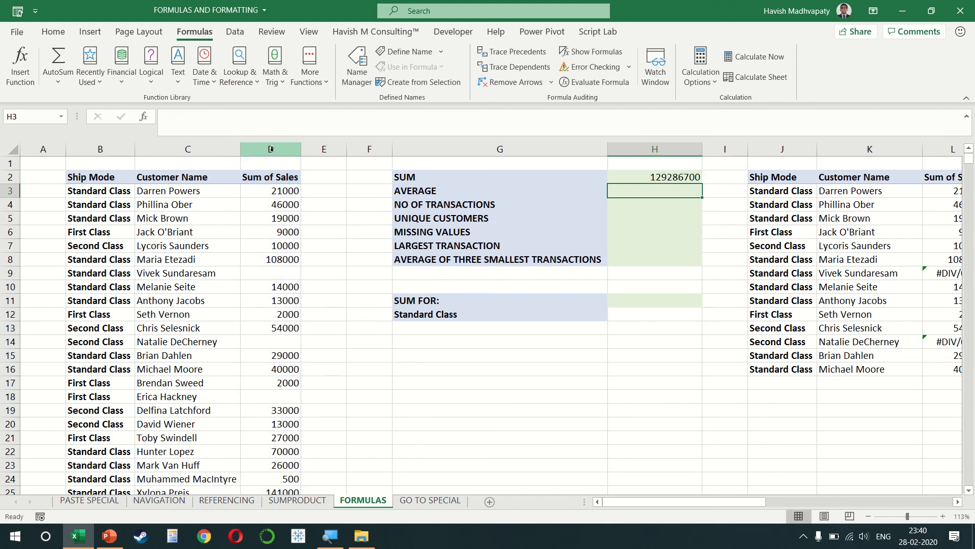
Enter =AVERAGE(D:D) in H3 to average the sales column.
type("=AVERAGE(d:D")
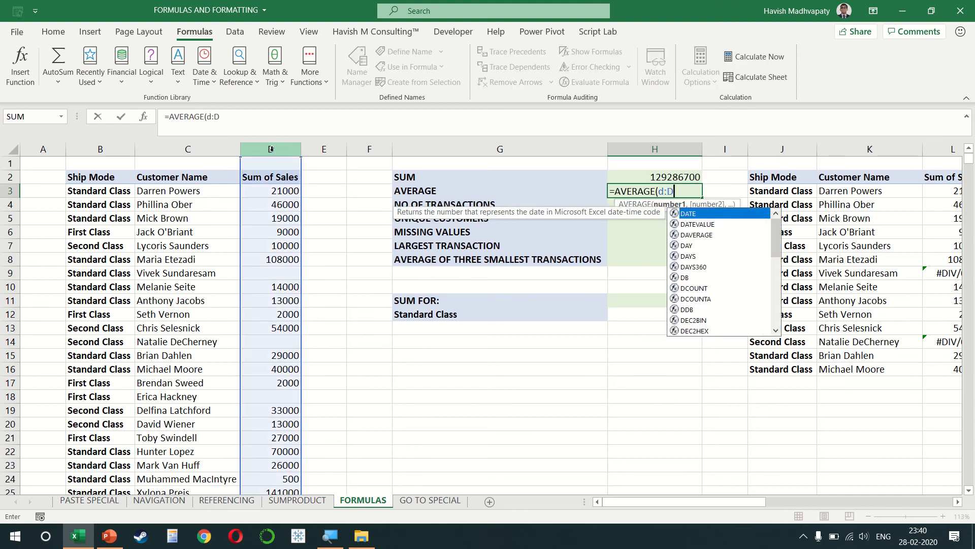
type(")")
key("Return")
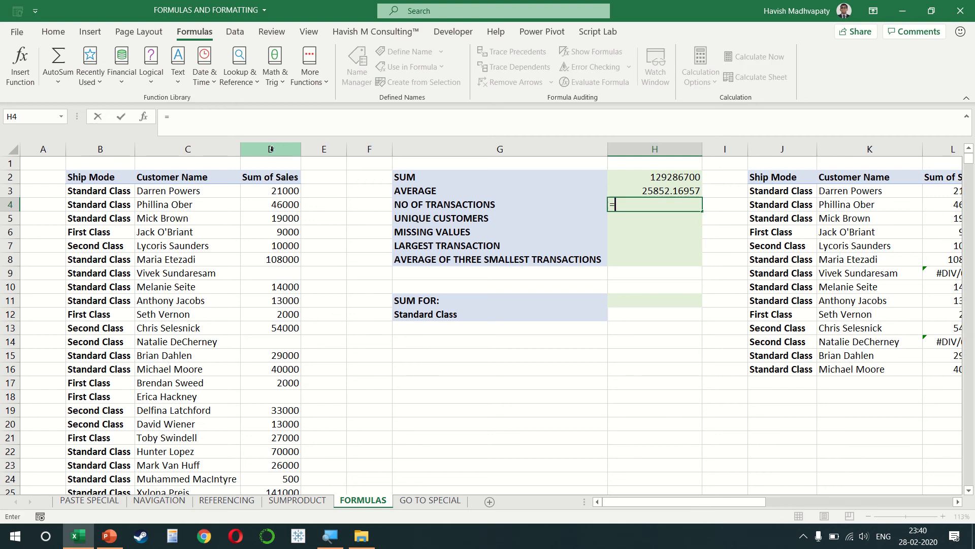
Enter =COUNTA(B:B)-1 in H4 for the number of transactions, excluding the header.
type("=count")
key("Down")
key("Tab")
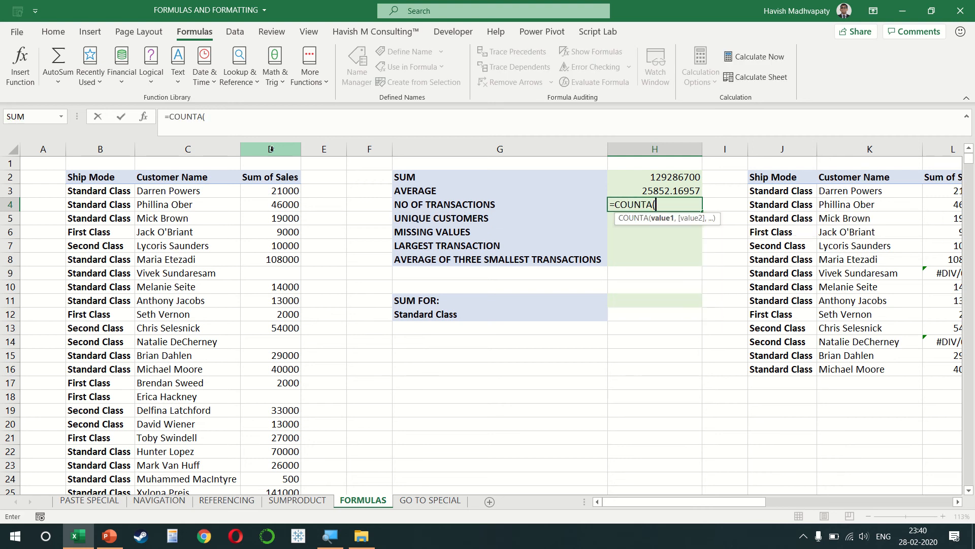
type("b:b)-1")
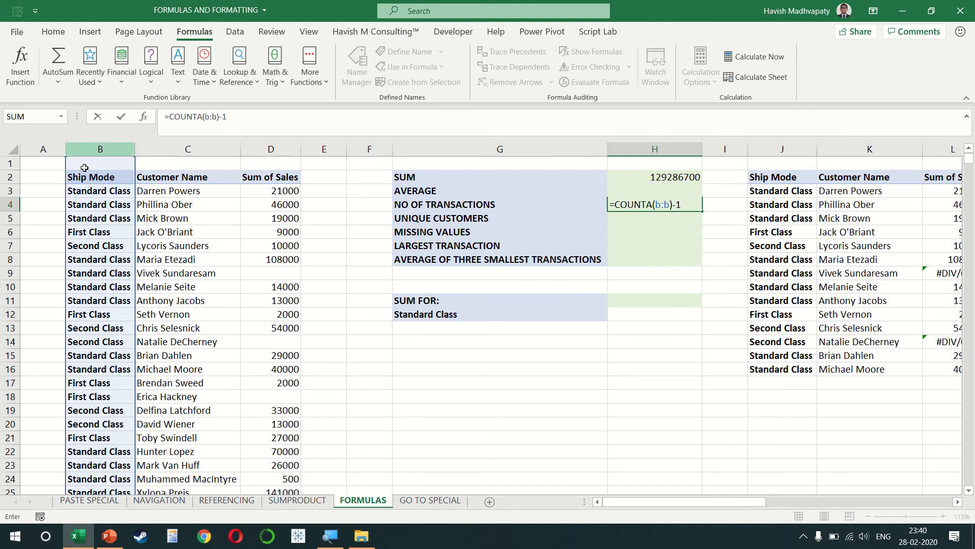
key("Return")
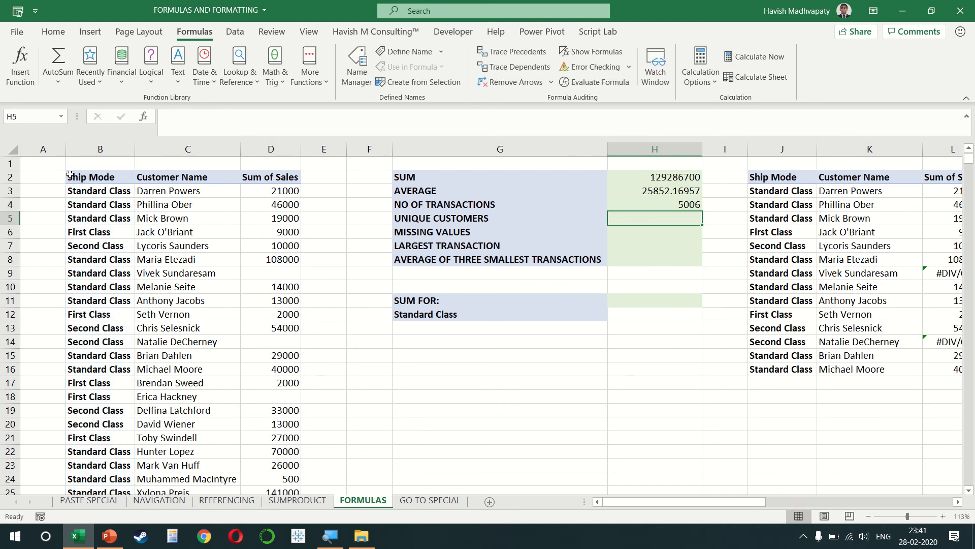
type("=uni")
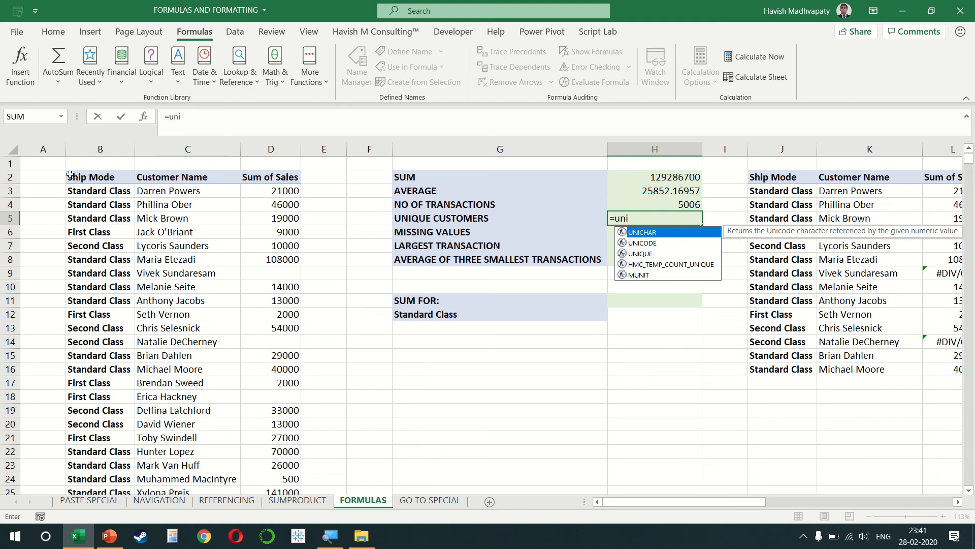
key("Down")
key("Down")
key("Tab")
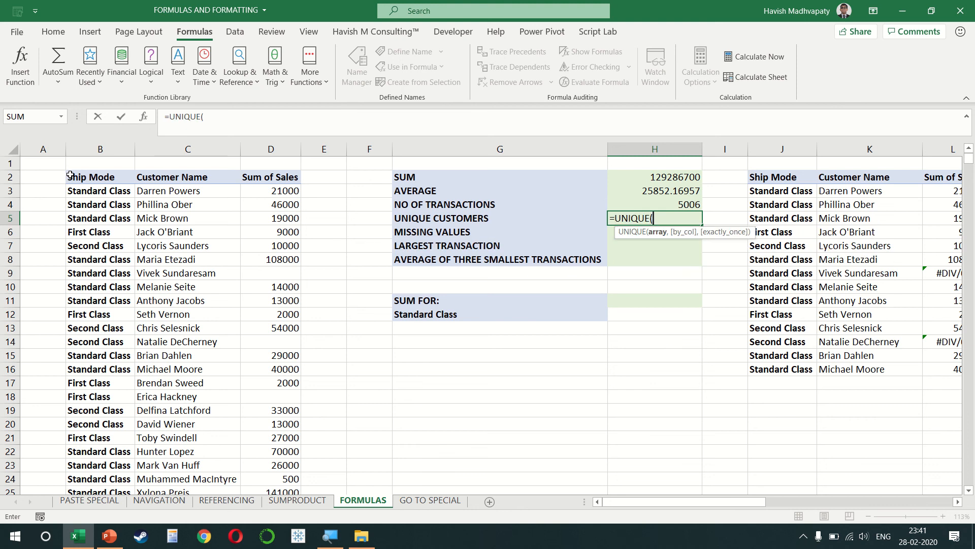
key("Home")
type("count")
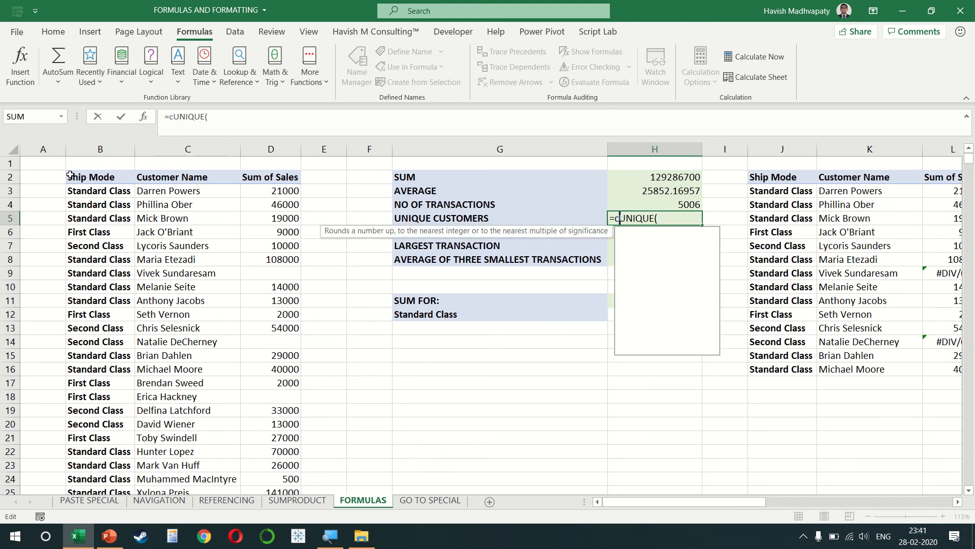
key("Down")
key("Tab")
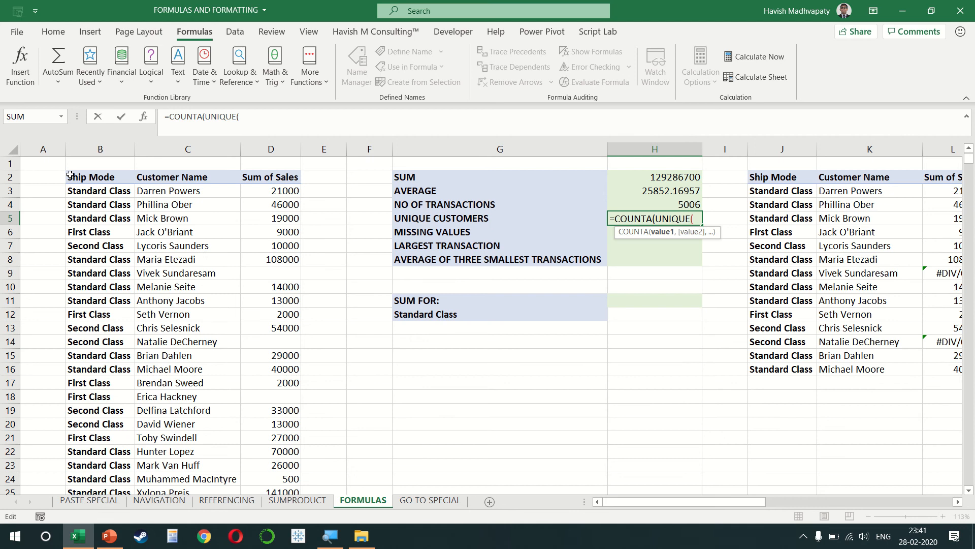
type("b:B)-")
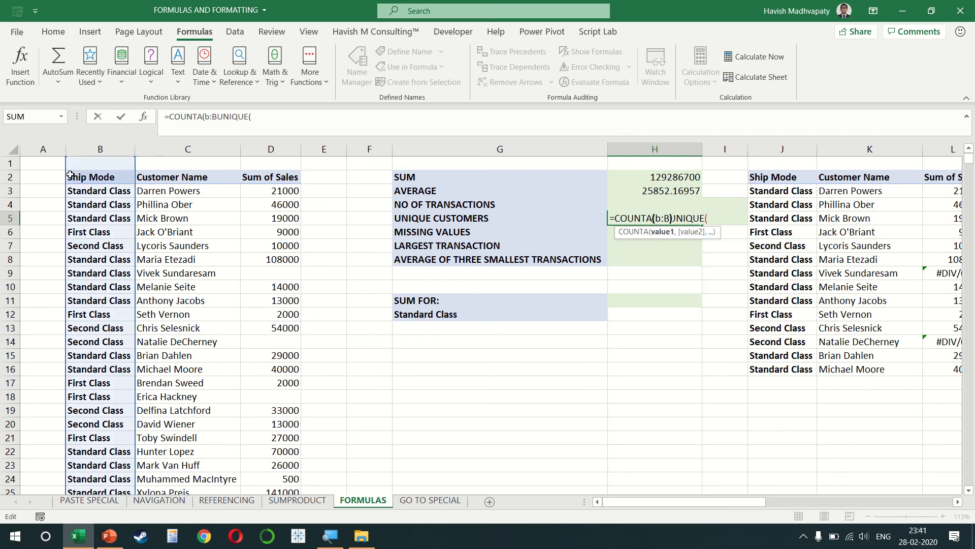
type("1")
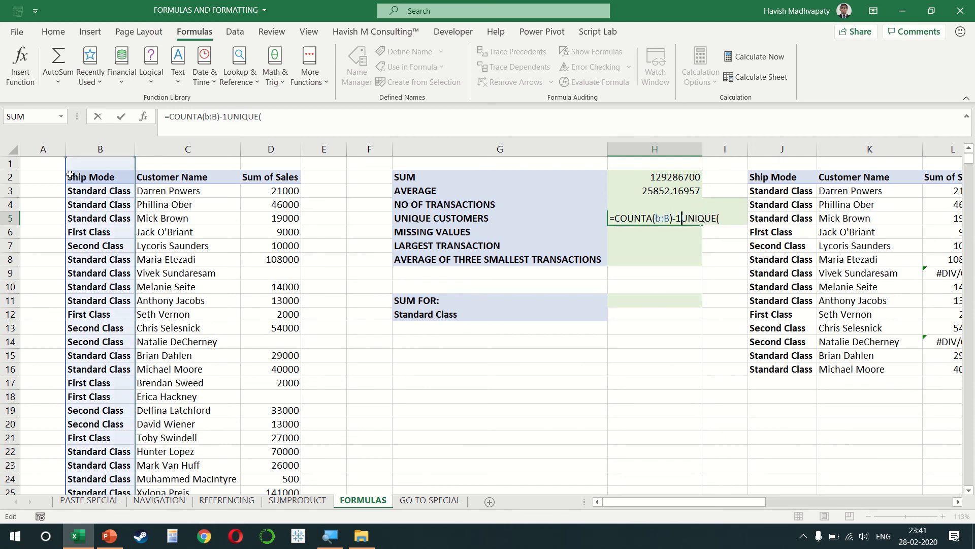
key("BackSpace")
key("BackSpace")
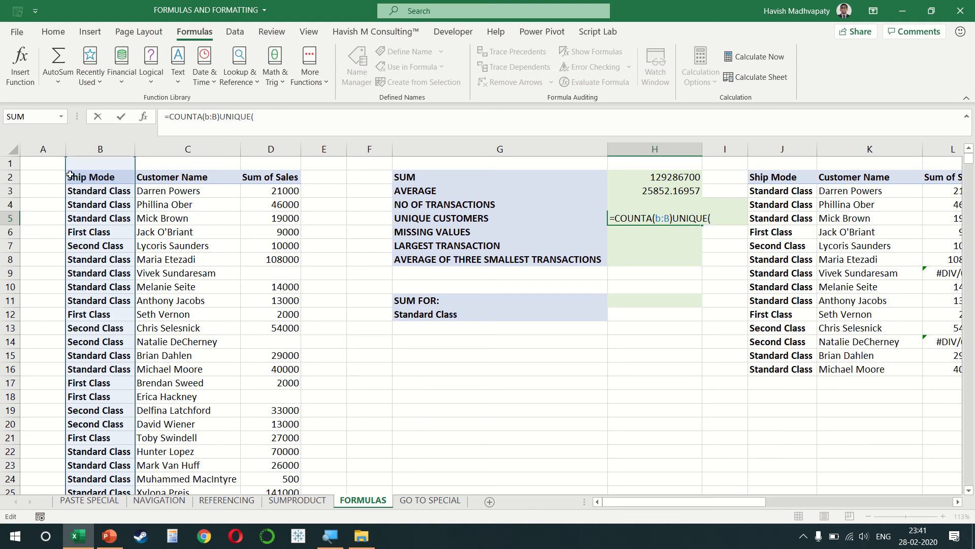
key("Return")
Start the unique customers formula in H5 with a COUNTA of the whole column B.
type("=")
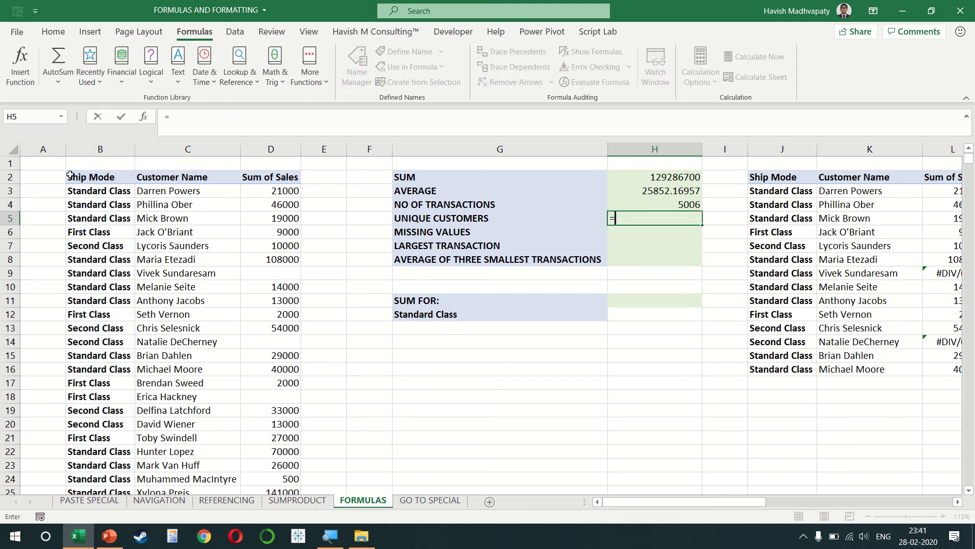
type("count")
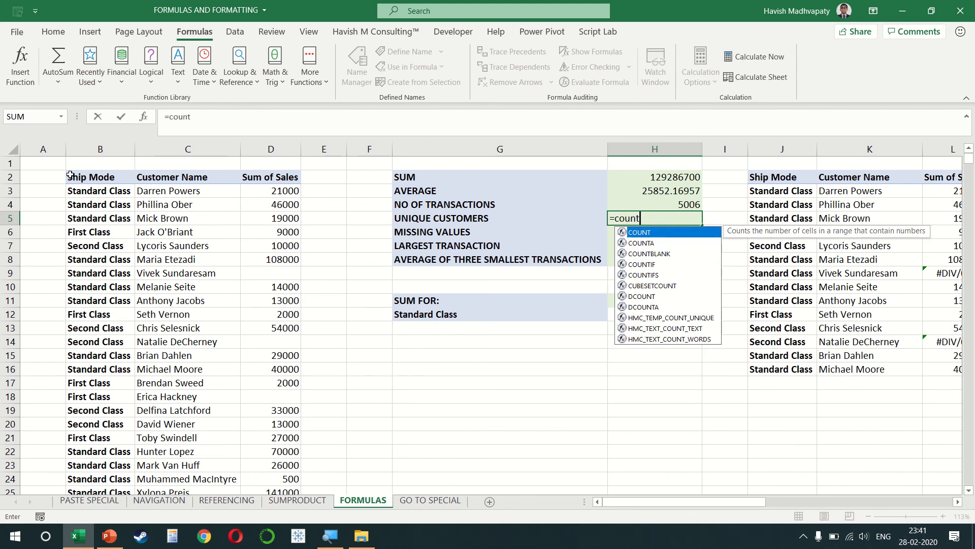
key("Down")
key("Tab")
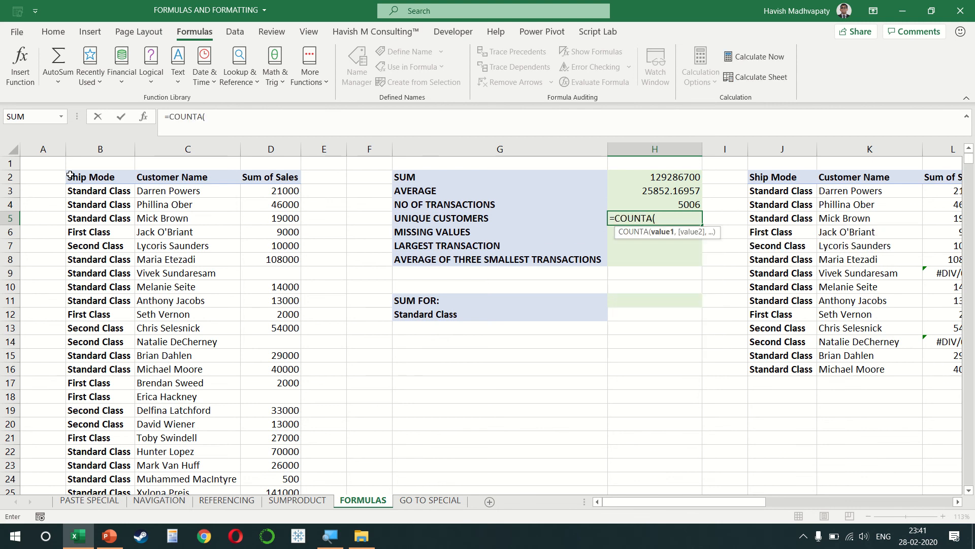
type("b:B")
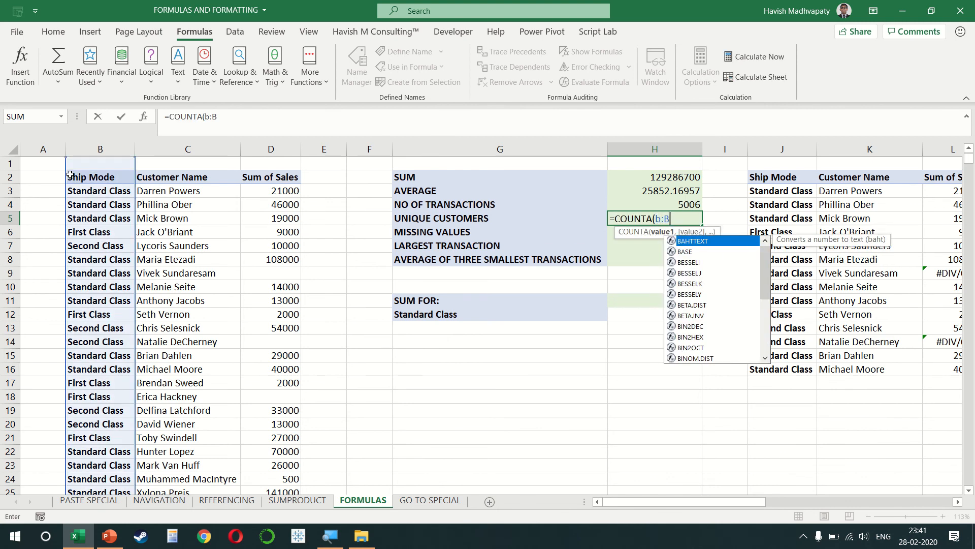
type(")")
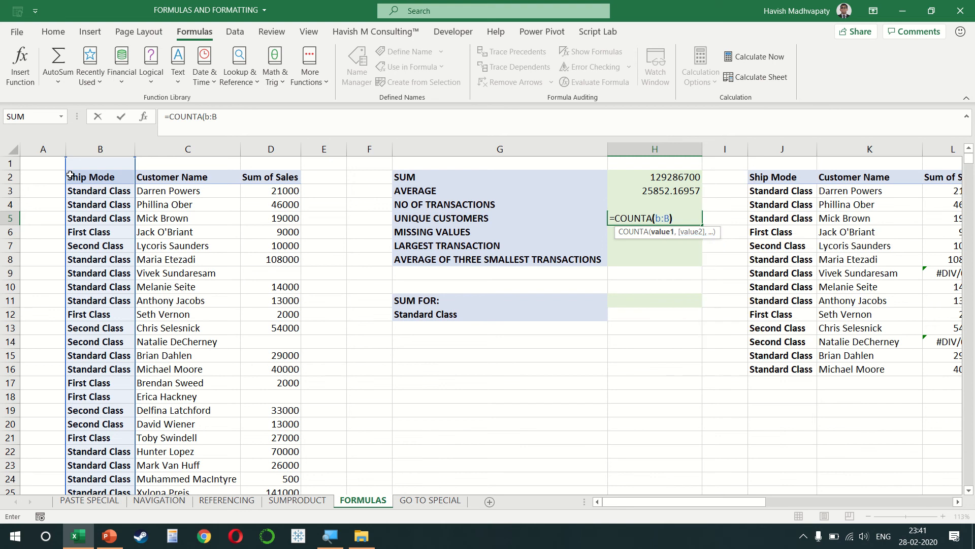
Nest UNIQUE inside the COUNTA in H5 so the formula reads =COUNTA(UNIQUE(B:B)).
key("F2")
key("Left")
key("Left")
key("Left")
key("Left")
key("Home")
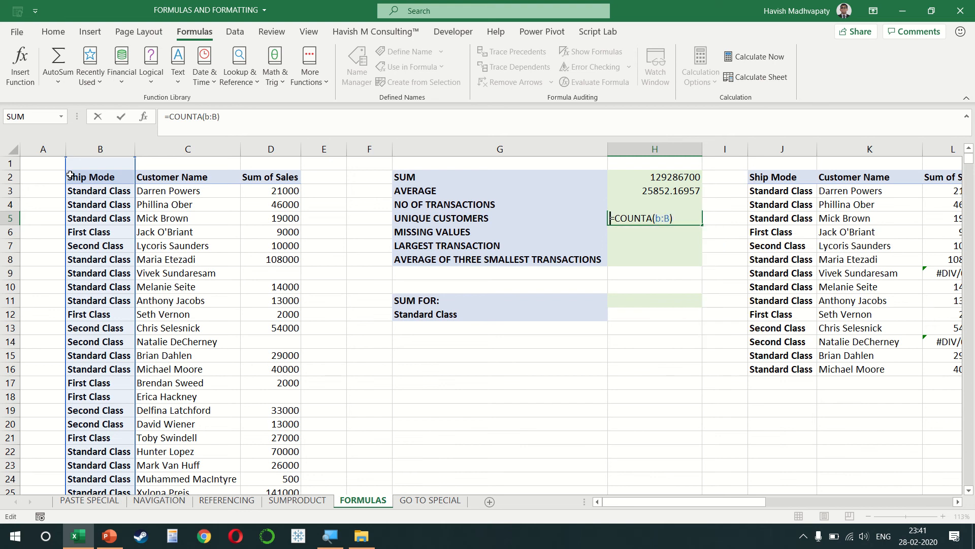
key("ctrl+Right")
key("ctrl+Right")
type("UNIQUE(")
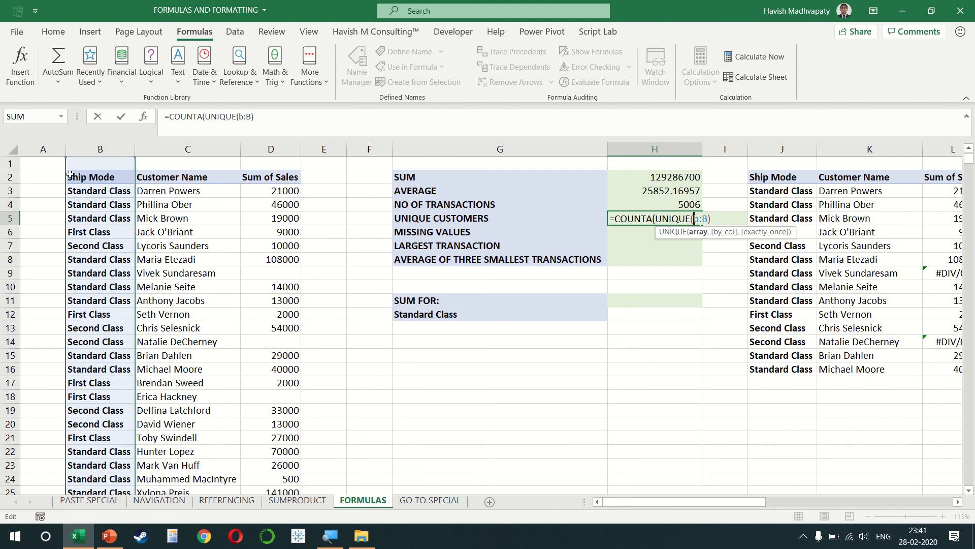
key("Right")
type(")")
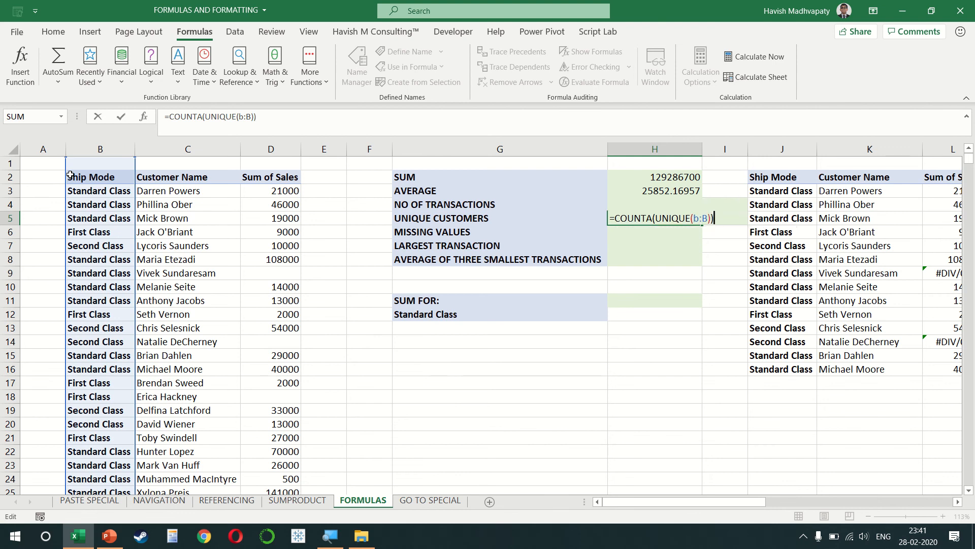
key("Return")
Change the range in the H5 formula to the Customer Name column, giving =COUNTA(UNIQUE(C:C)).
key("Up")
key("F2")
key("Left")
key("Left")
key("Left")
key("Left")
key("BackSpace")
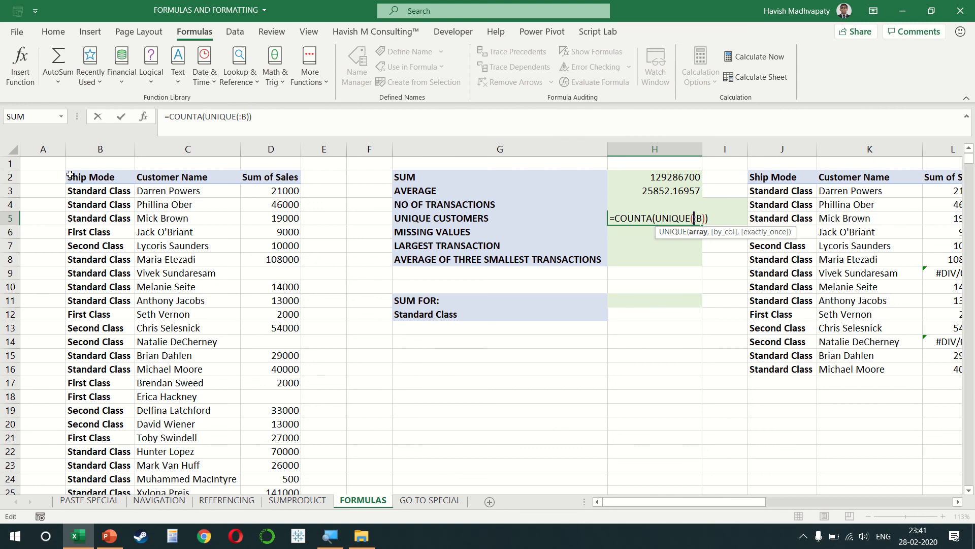
type("c")
key("Right")
key("Right")
key("BackSpace")
type("c")
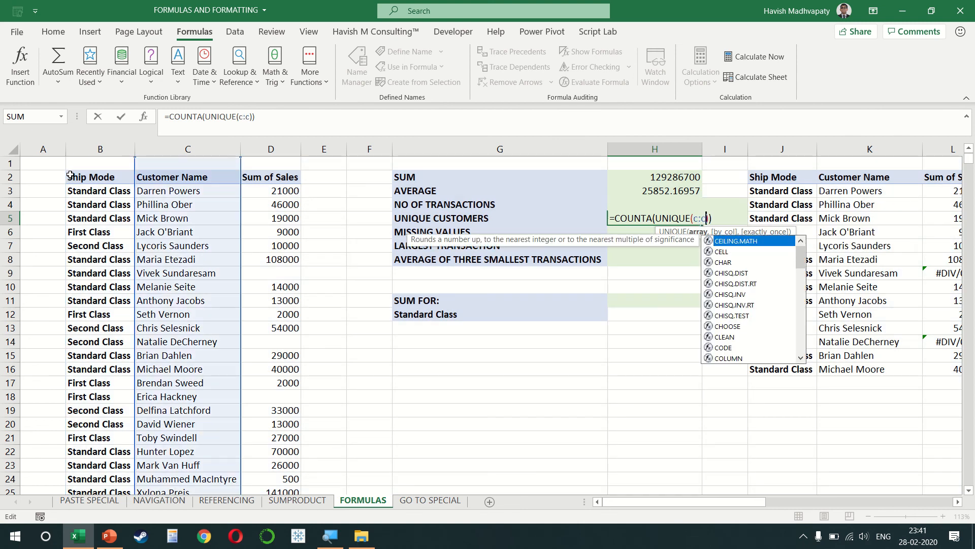
key("Right")
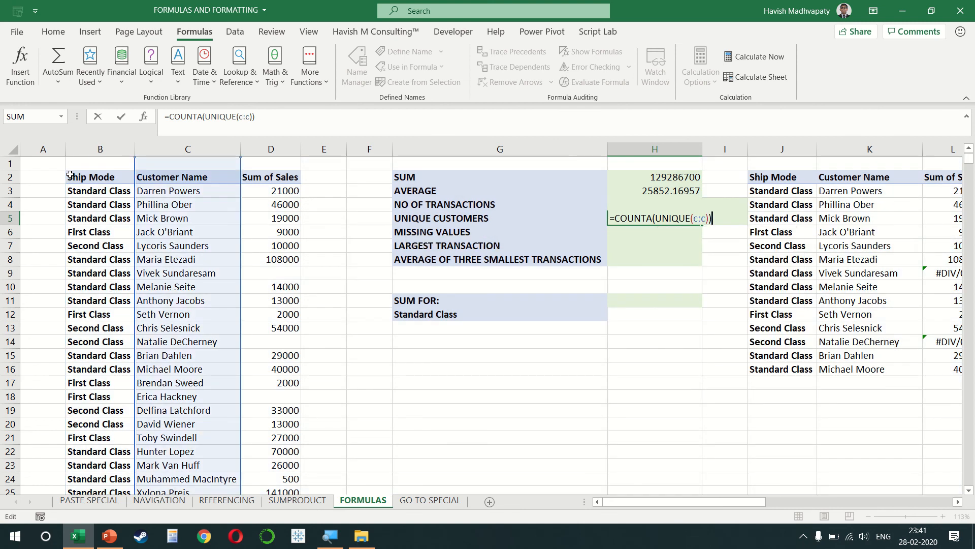
key("ctrl+Return")
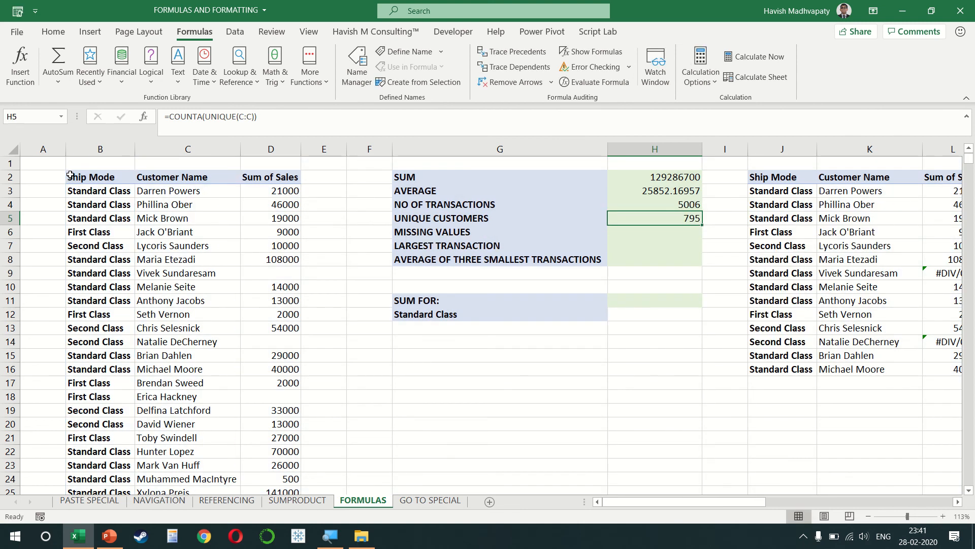
Subtract 1 from the unique customers formula in H5 to exclude the header, and review the finished formula.
key("F2")
type("-1")
key("Return")
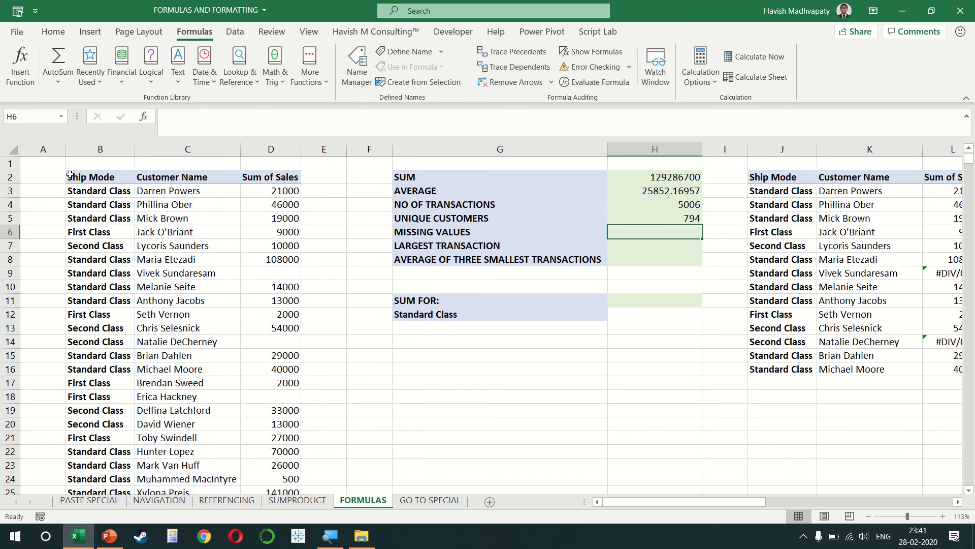
key("Up")
key("F2")
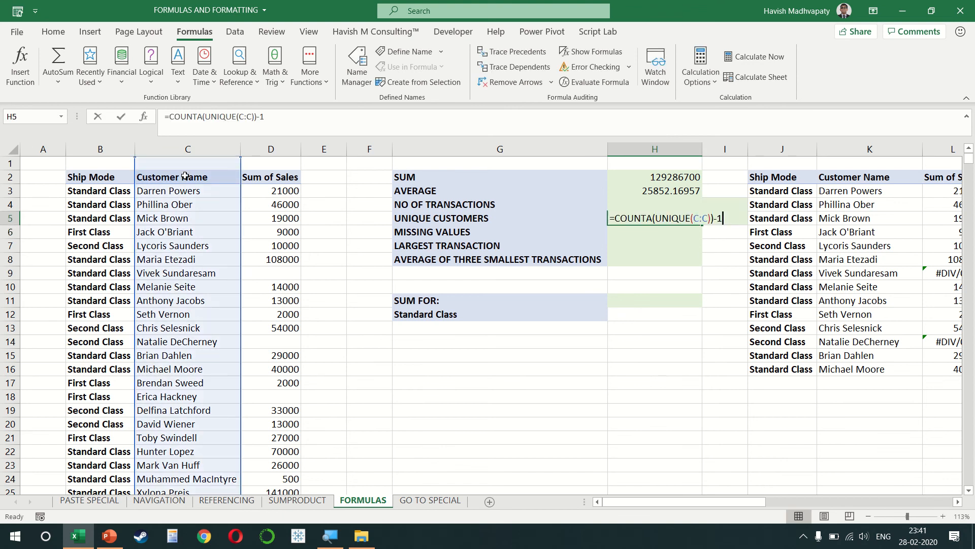
key("Return")
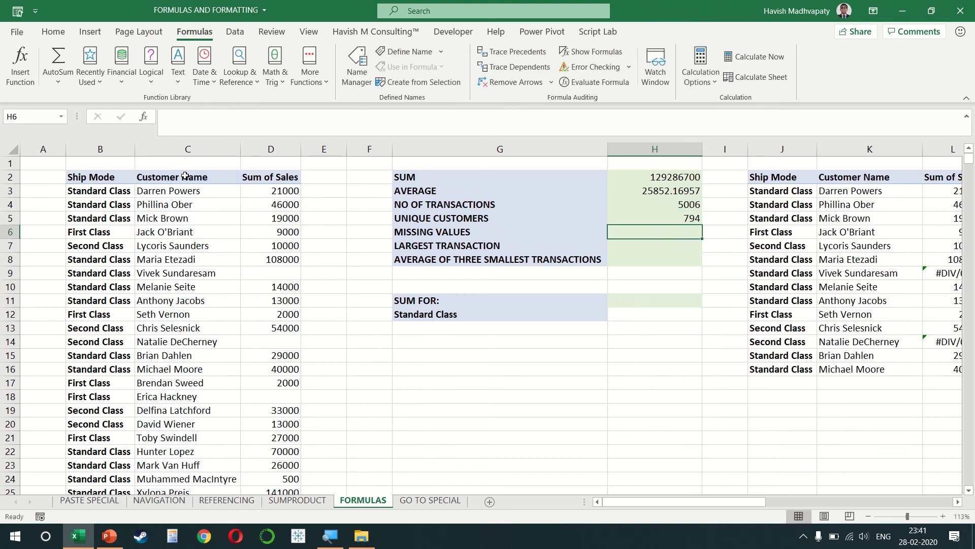
Enter =COUNTBLANK(D2:D5008) in H6 to count the missing values in the sales column.
type("=COUNTBLANK(")
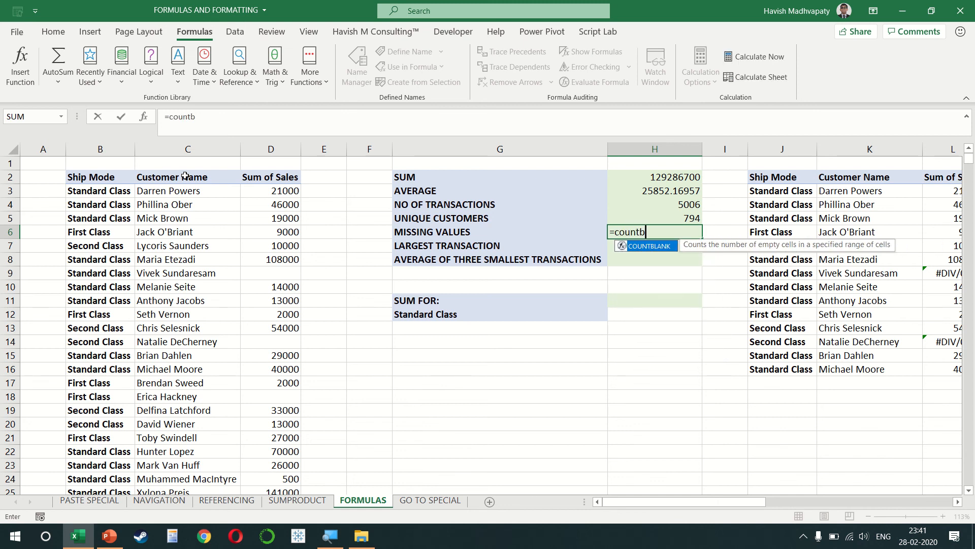
key("Up")
key("Left")
key("Left")
key("Left")
key("Up")
key("Up")
key("Left")
key("Left")
key("Up")
key("Right")
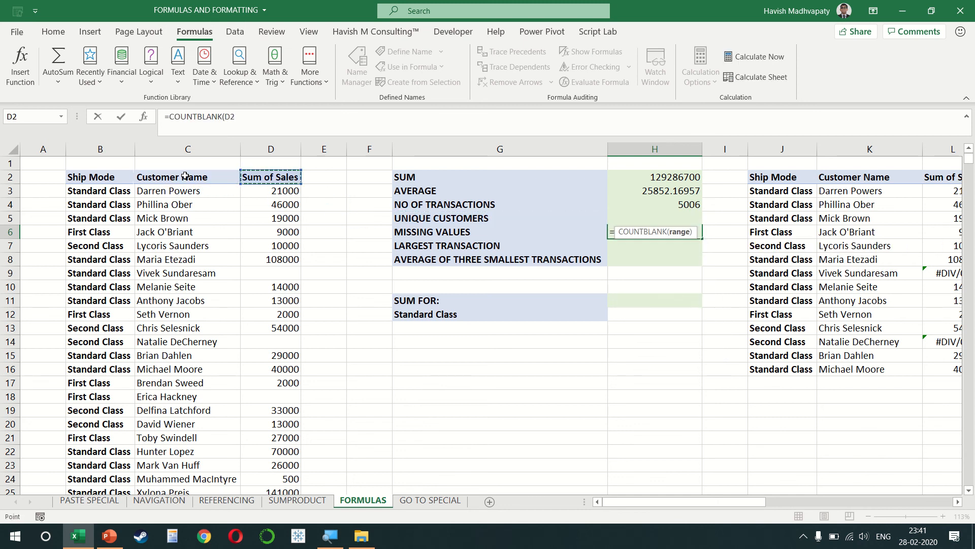
key("ctrl+shift+Down")
key("ctrl+shift+Down")
key("ctrl+shift+Down")
key("ctrl+shift+Down")
key("ctrl+shift+Down")
key("ctrl+shift+Down")
key("ctrl+shift+Down")
key("ctrl+shift+Down")
key("ctrl+shift+Down")
key("ctrl+shift+Down")
key("ctrl+shift+Down")
key("ctrl+shift+Down")
key("ctrl+shift+Up")
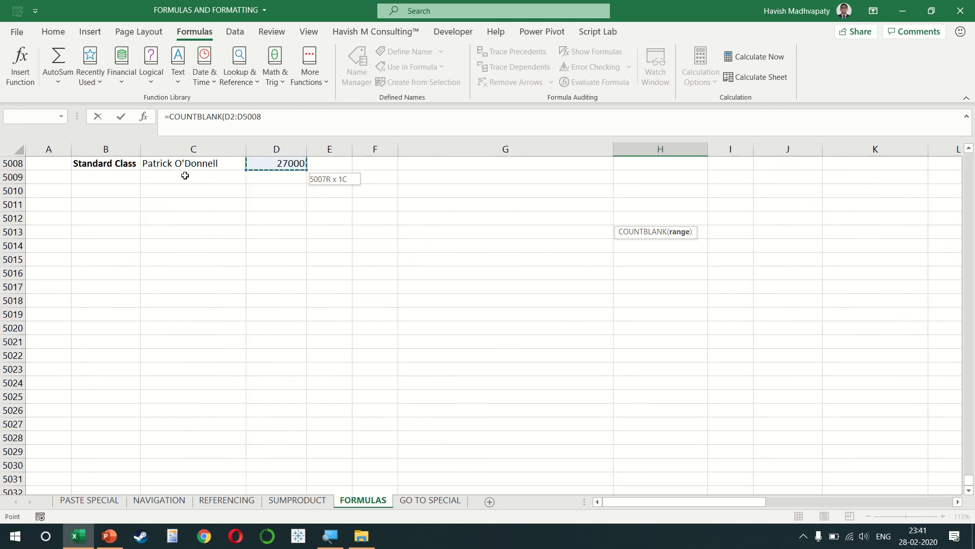
key("ctrl+BackSpace")
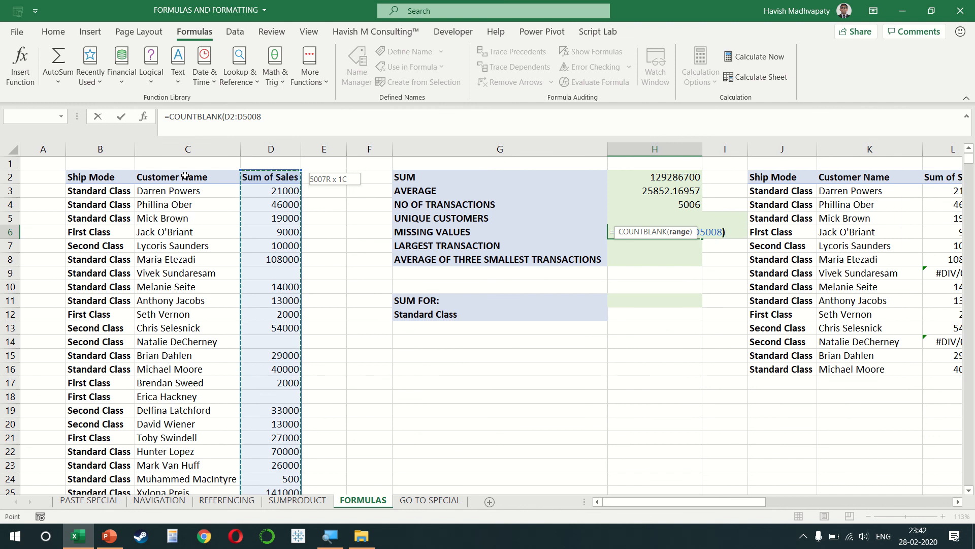
type(")")
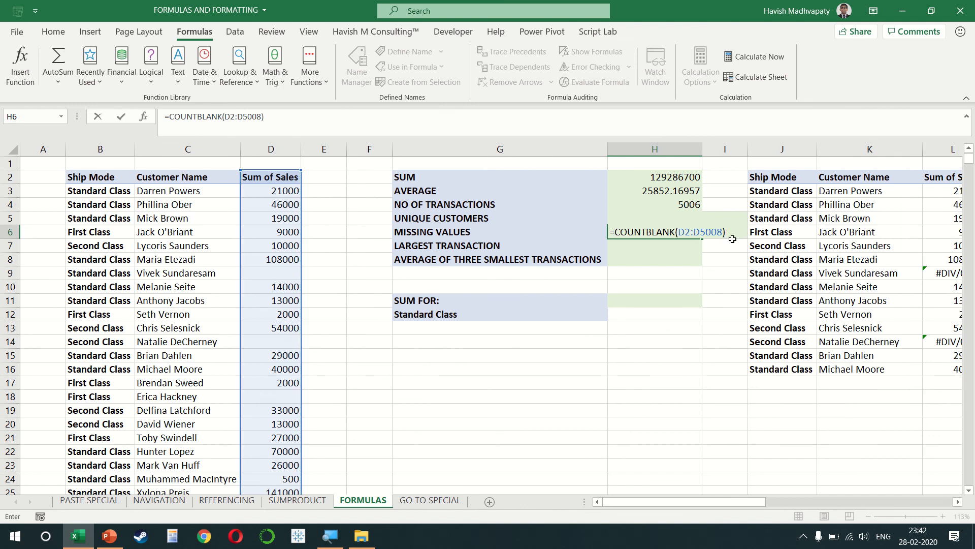
key("Return")
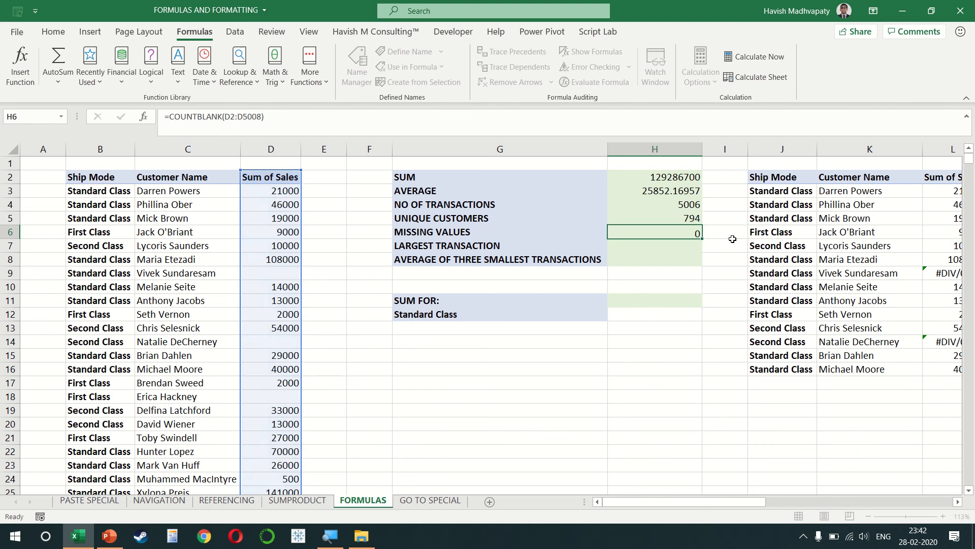
Enter =MAX(D:D) in H7 for the largest transaction.
type("=max")
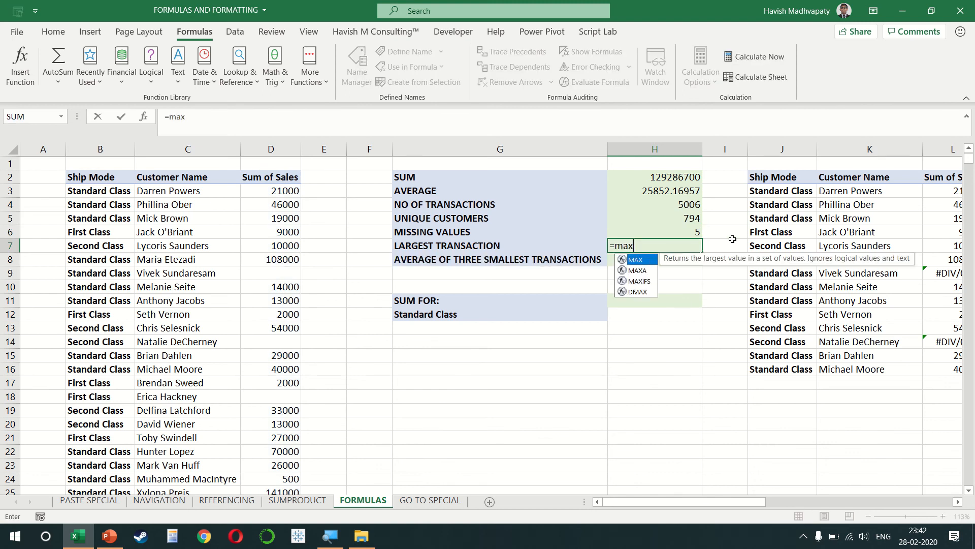
key("Tab")
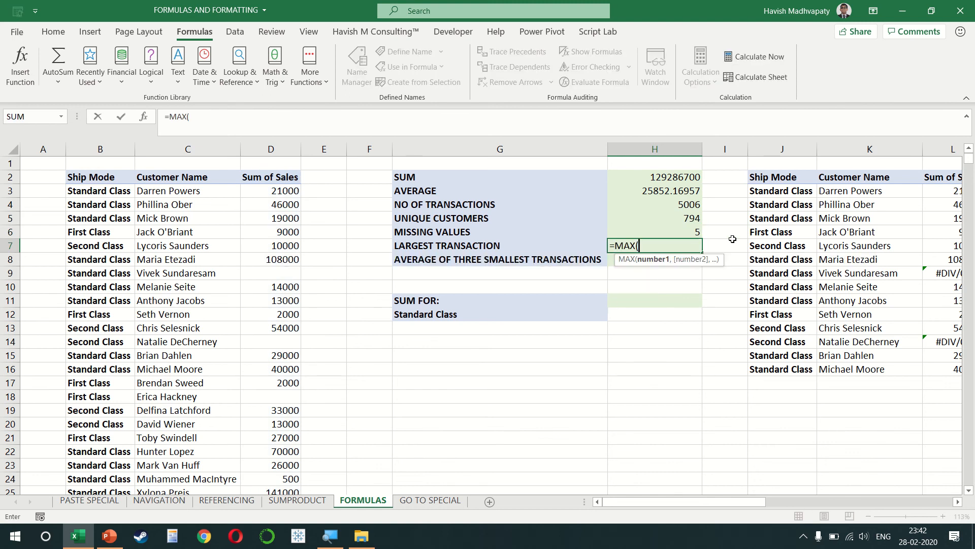
left_click(263, 144)
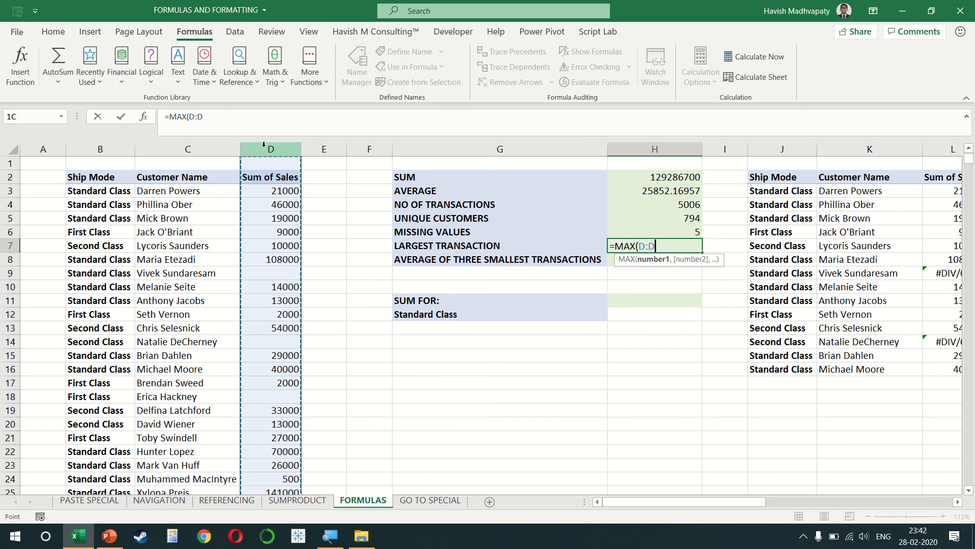
key("Return")
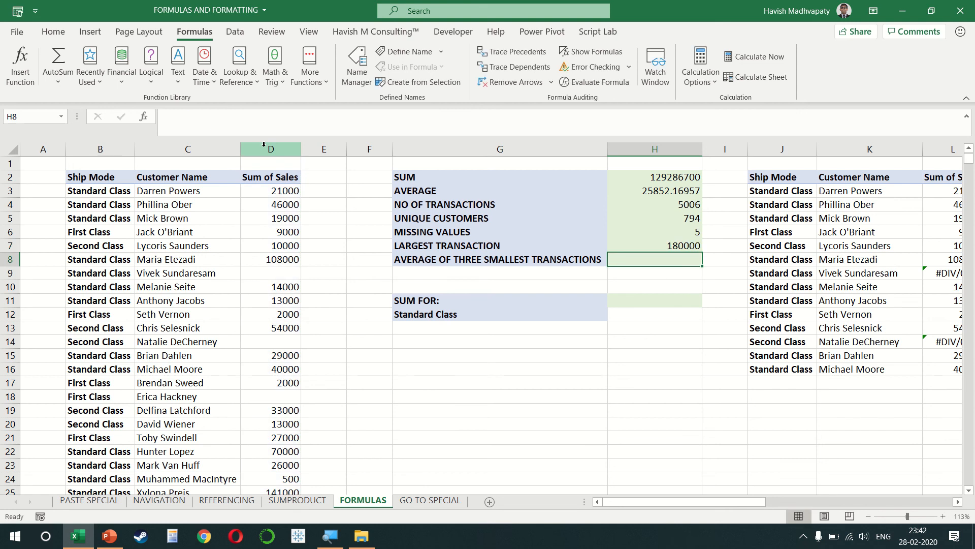
Enter =AVERAGE(SMALL(D:D,{1,2,3})) in H8 for the average of the three smallest transactions.
type("=ave")
key("Tab")
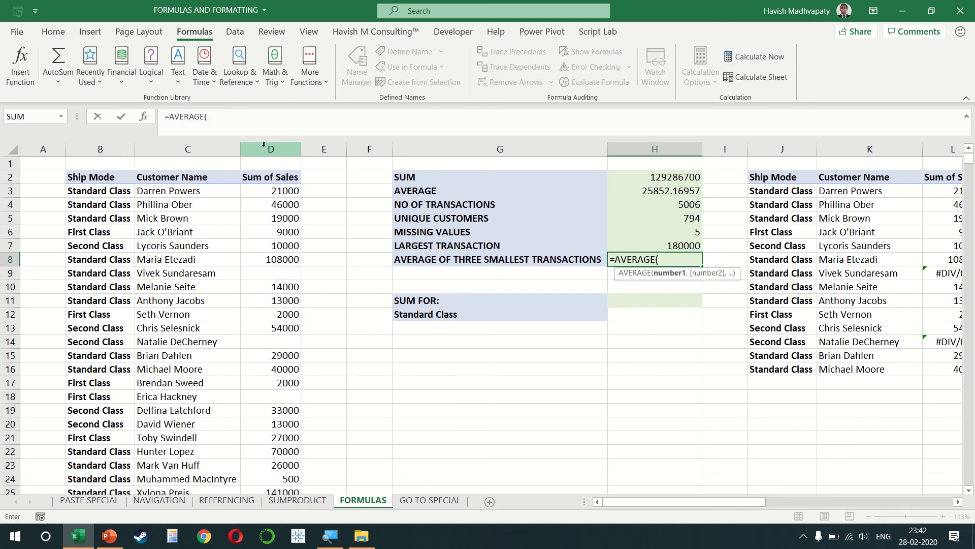
type("sma")
key("Tab")
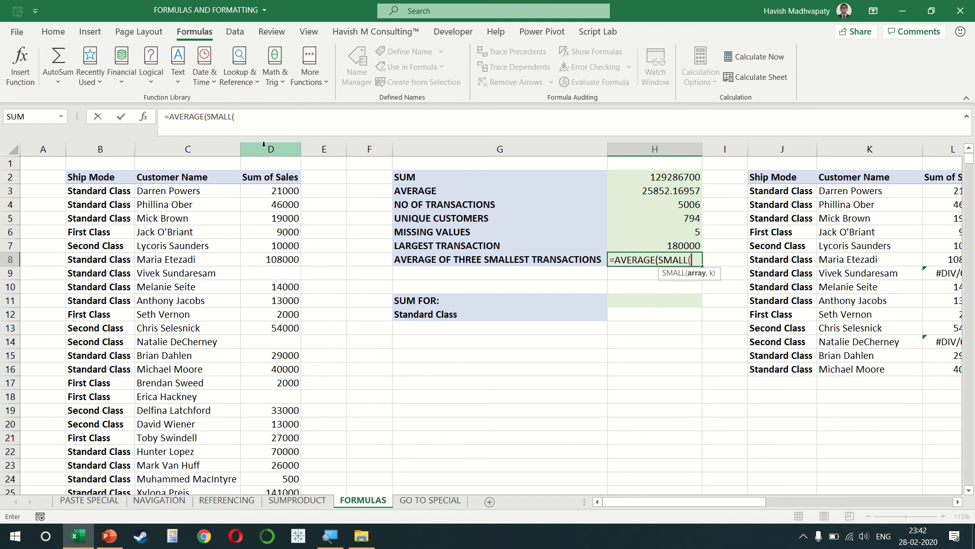
left_click(272, 149)
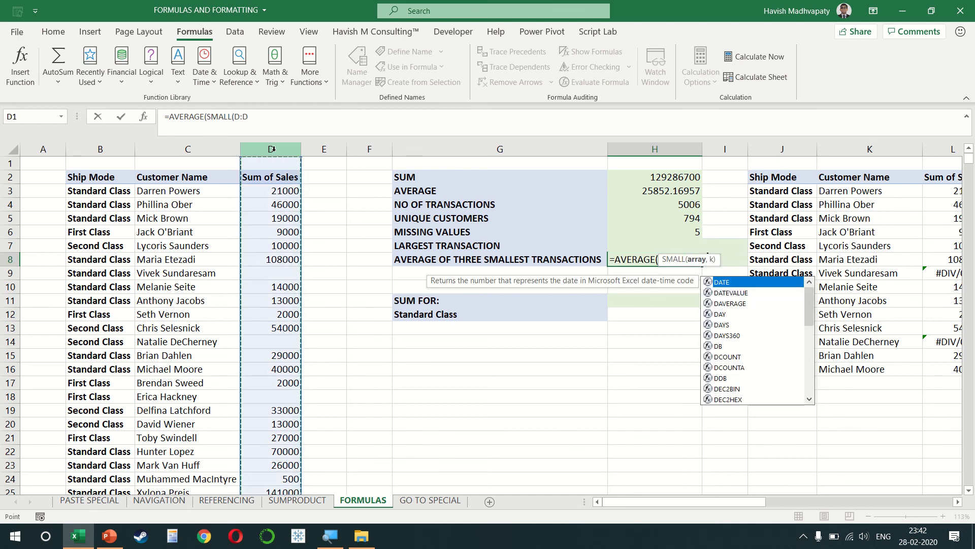
type(",{")
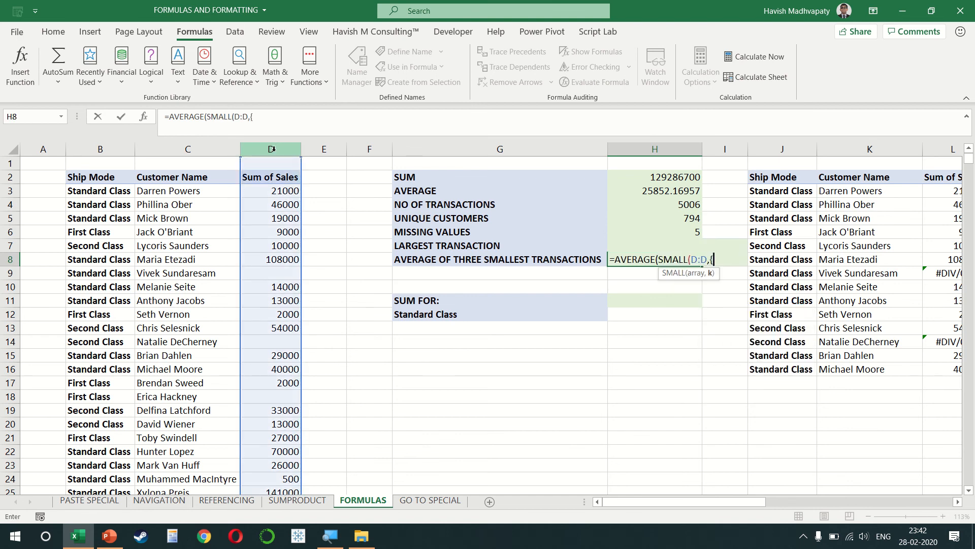
type("1,2,3}))")
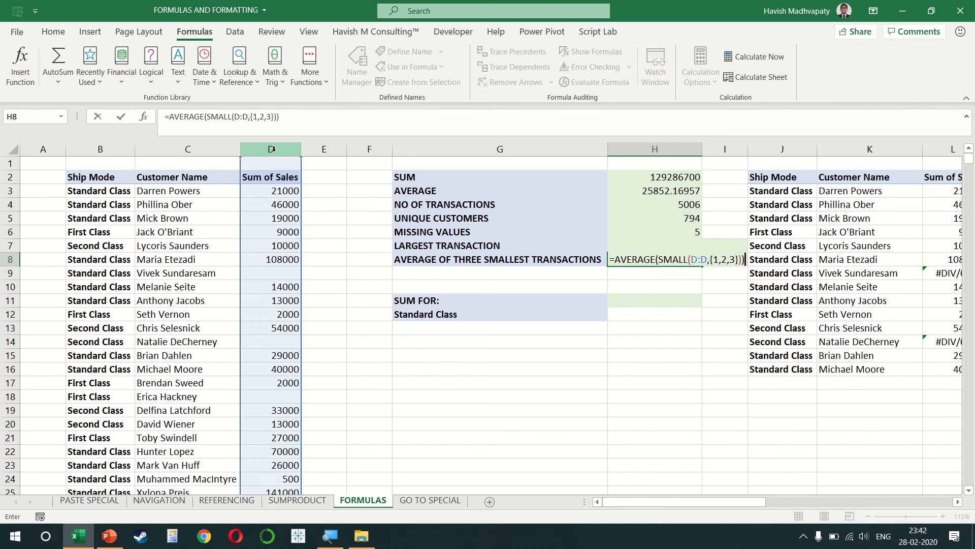
key("Return")
Start an AGGREGATE formula in H11 beside SUM FOR:, with 9 - SUM as its function number.
key("Down")
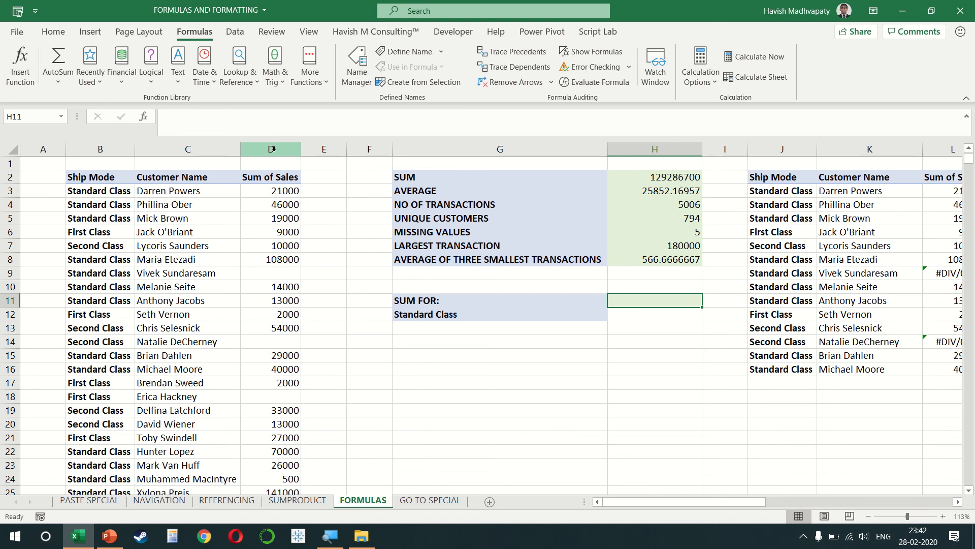
type("=agg")
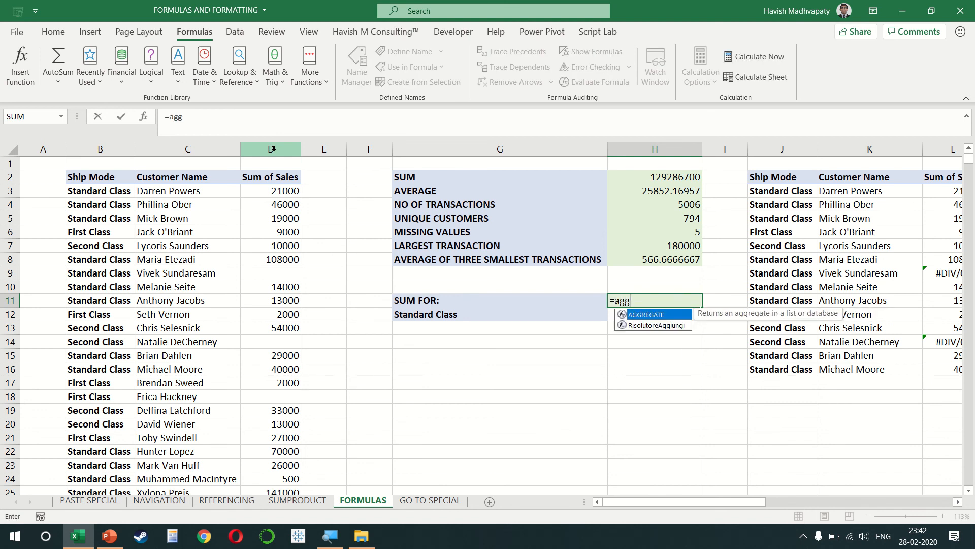
key("Tab")
key("Down")
key("Down")
key("Down")
key("Down")
key("Down")
key("Down")
key("Down")
key("Down")
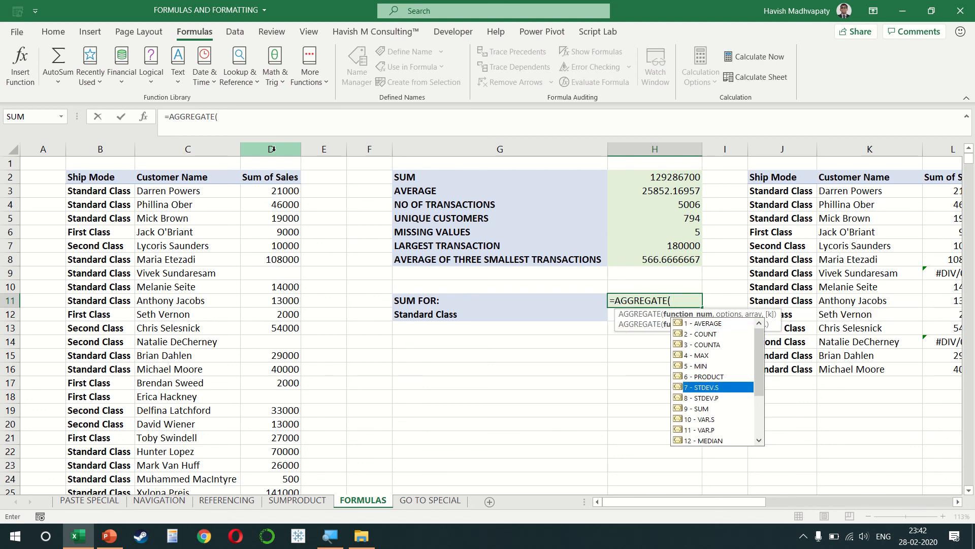
key("Tab")
type(",")
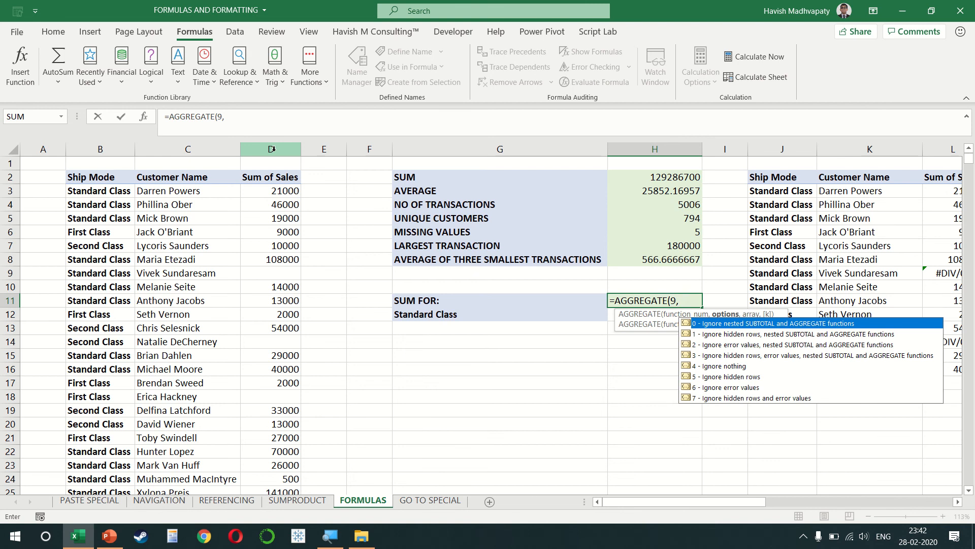
Complete the H11 formula with option 5 - Ignore hidden rows and column D, giving =AGGREGATE(9,5,D:D).
key("Down")
key("Down")
key("Down")
key("Down")
key("Down")
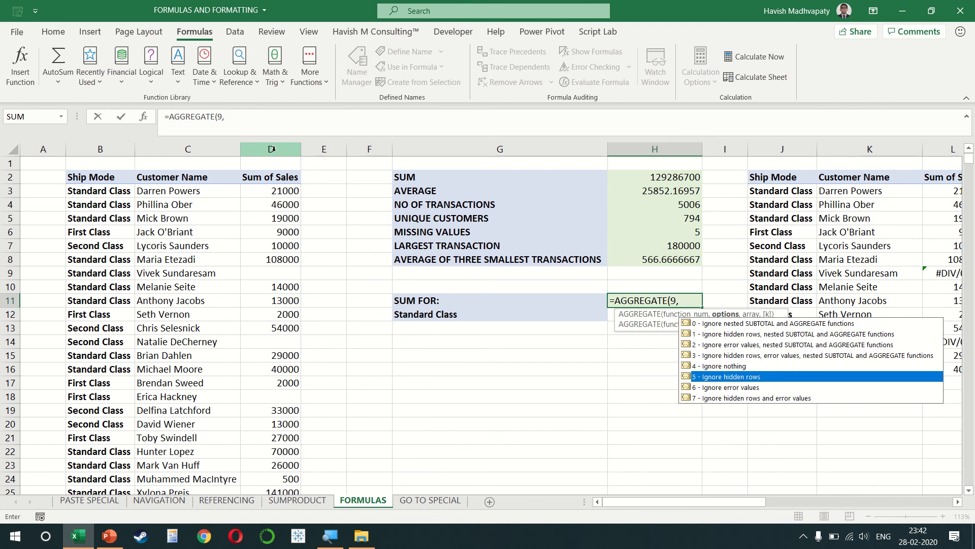
key("Tab")
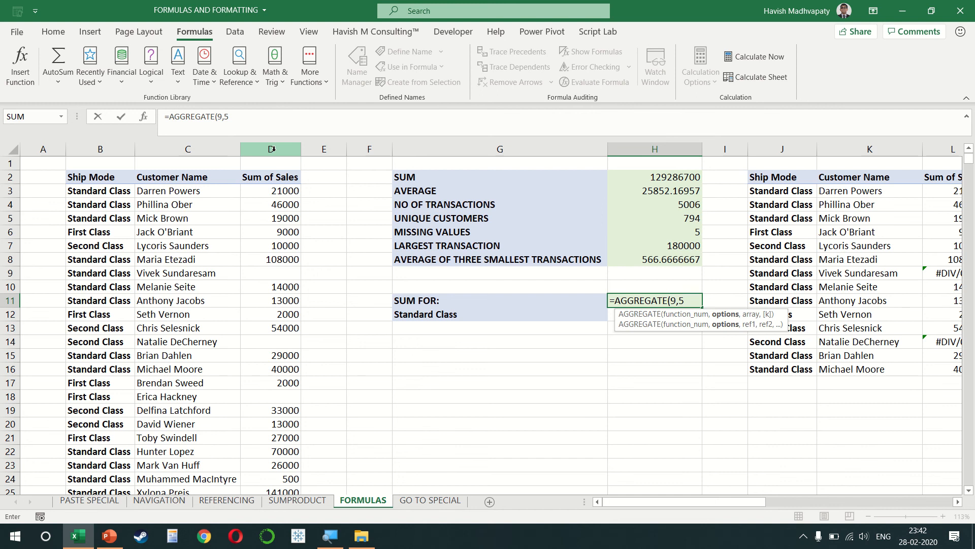
type(",")
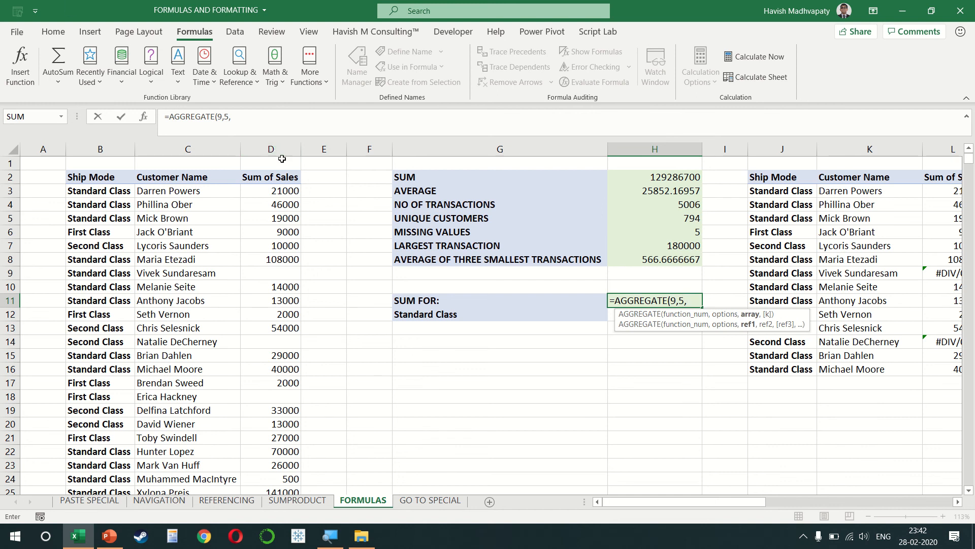
left_click(282, 149)
key("Return")
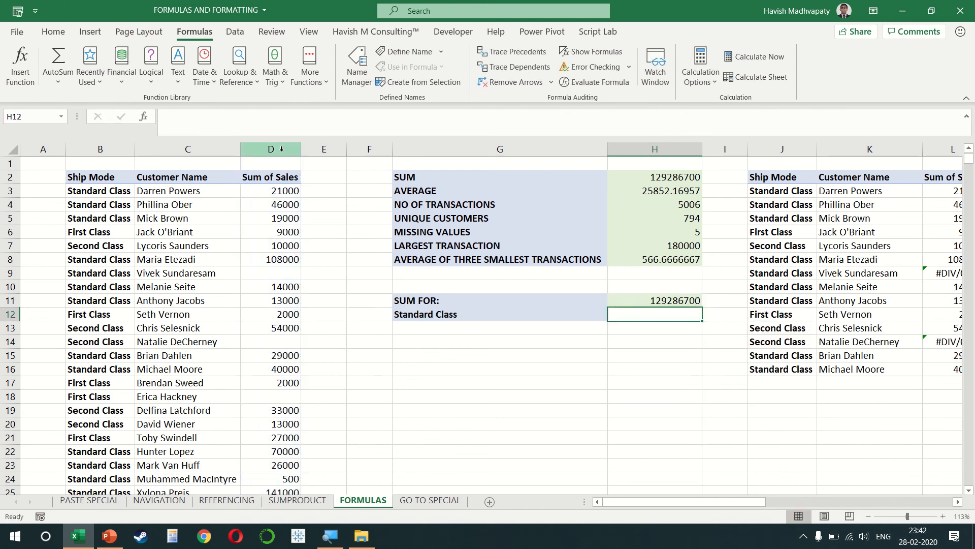
Add filters to the headers of the Ship Mode, Customer Name and Sum of Sales table starting at B2.
left_click(113, 173)
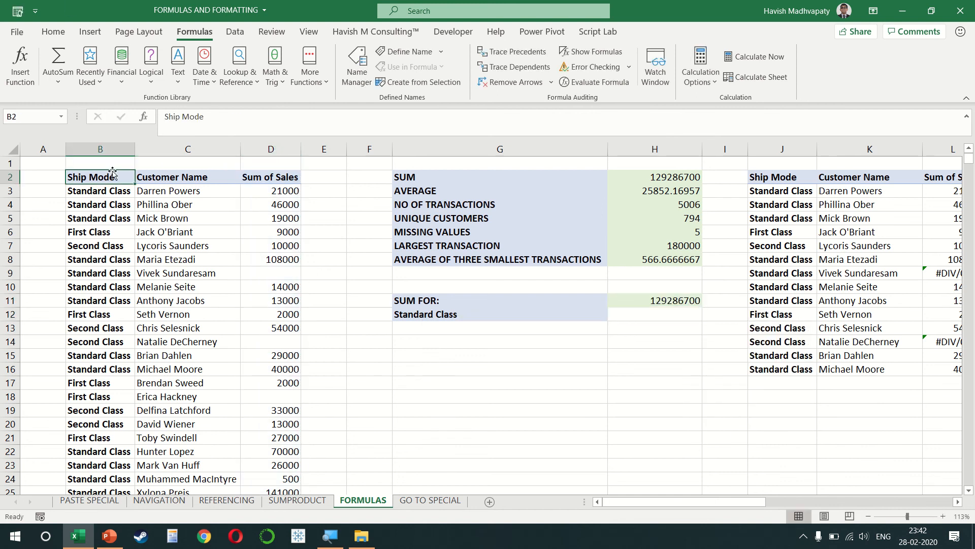
key("ctrl+shift+Right")
key("ctrl+shift+Down")
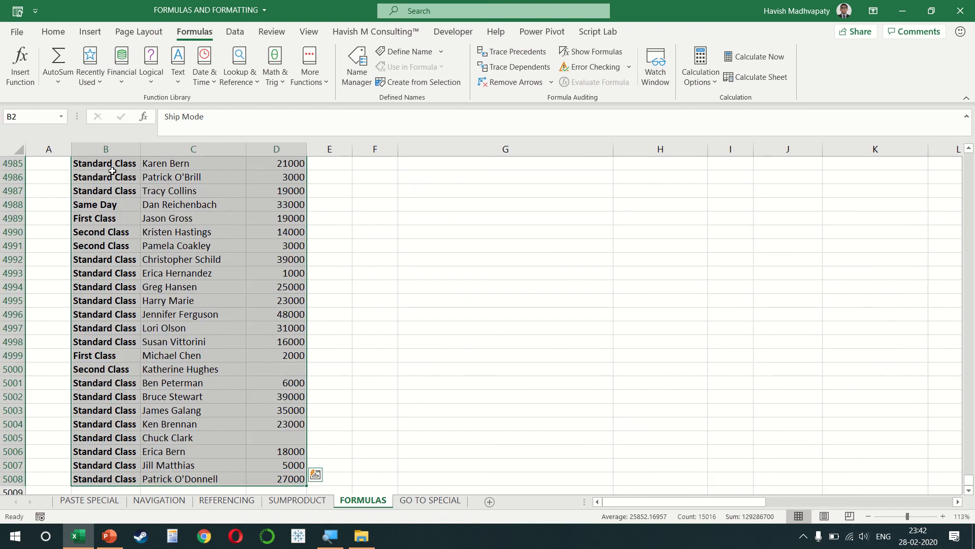
key("ctrl+BackSpace")
left_click(112, 172)
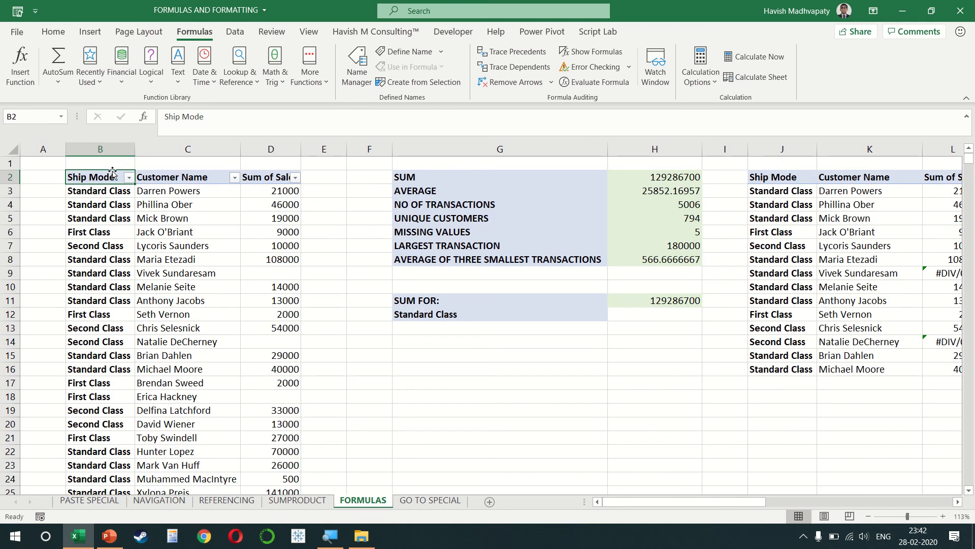
Filter the Ship Mode column in B2 to show only First Class.
key("alt+Down")
key("Up")
key("Up")
key("Up")
key("space")
key("Down")
key("space")
key("Tab")
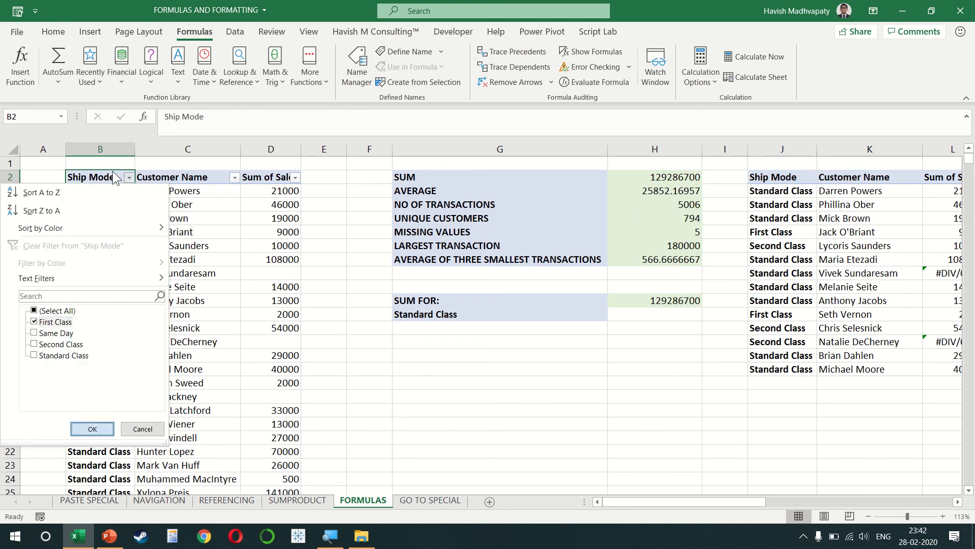
key("Return")
Change the ship mode in G12 to First Class using the cell's list of choices.
key("Down")
key("Down")
key("Right")
key("Right")
key("Right")
key("Right")
key("Right")
key("Right")
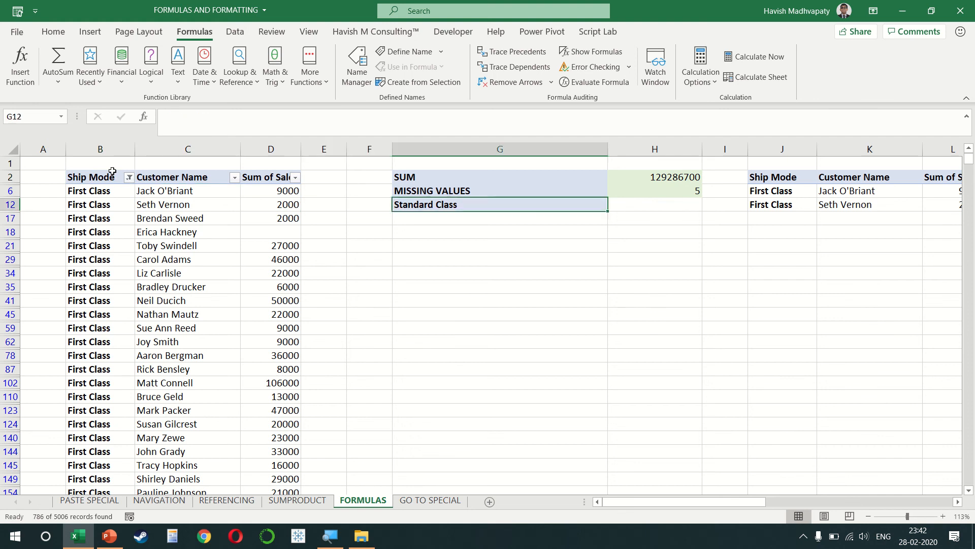
key("Up")
key("Down")
key("Left")
key("alt+Down")
key("Down")
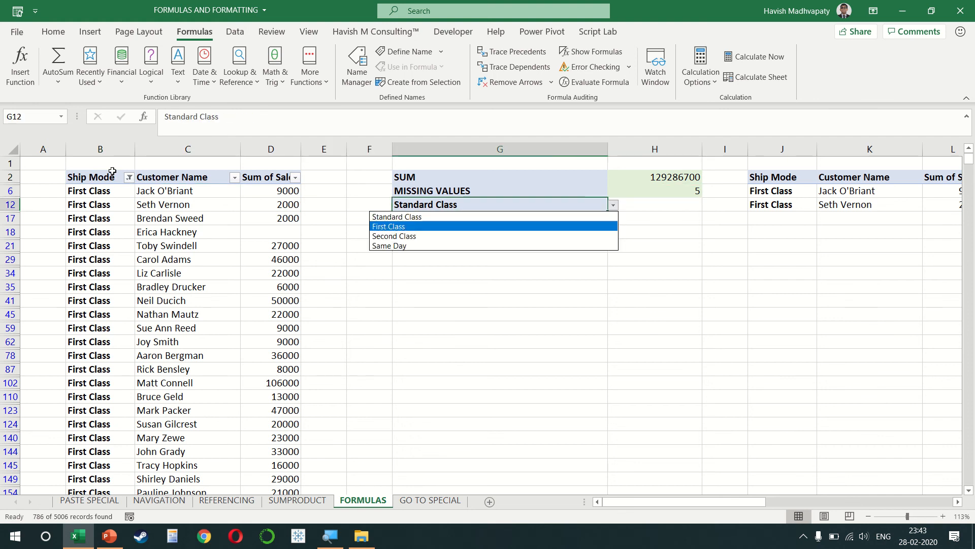
key("Return")
key("Down")
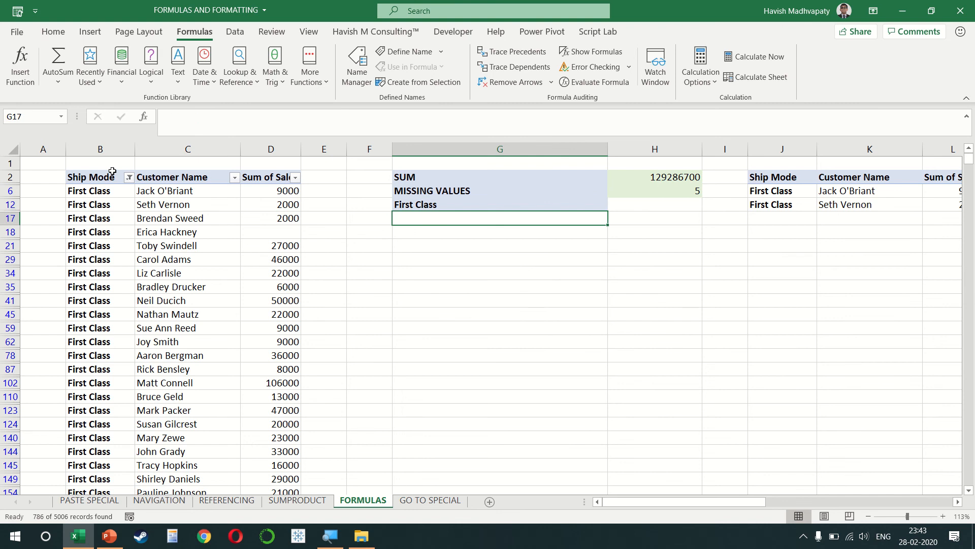
Remove the filters from the sales table and review the AGGREGATE formula in H11.
key("ctrl+shift+l")
key("Down")
key("Right")
key("Up")
key("Up")
key("Up")
key("Up")
key("Up")
key("Up")
key("Up")
key("F2")
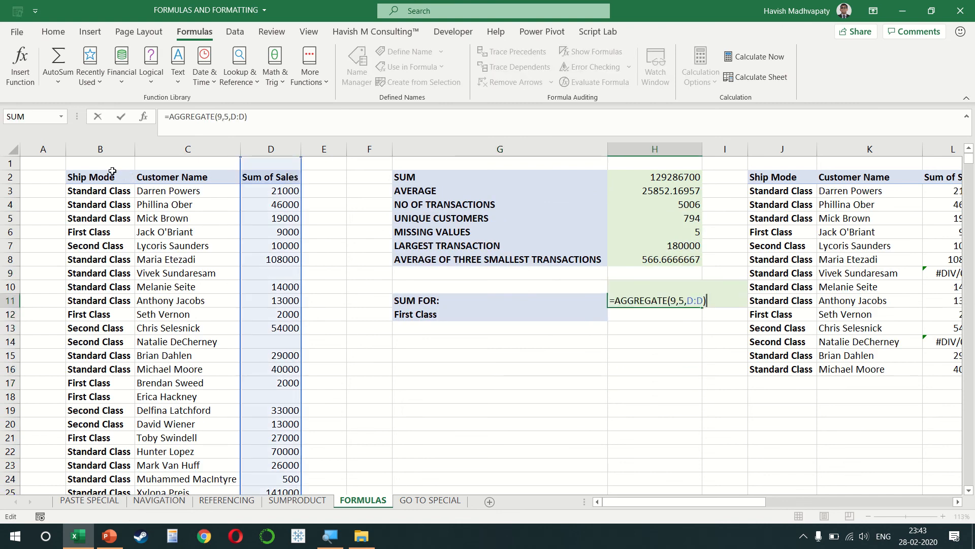
key("ctrl+Return")
Enter =SUM(IF(ISERROR(L3:L16),1,0)) in P5 to count the errors, and review the finished formula.
scroll(113, 171, "right", 6)
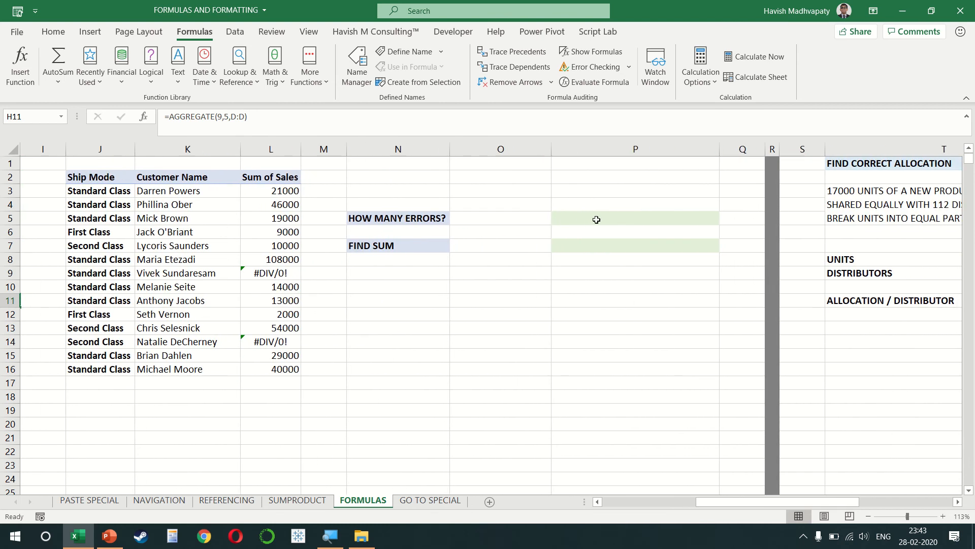
left_click(597, 219)
type("=")
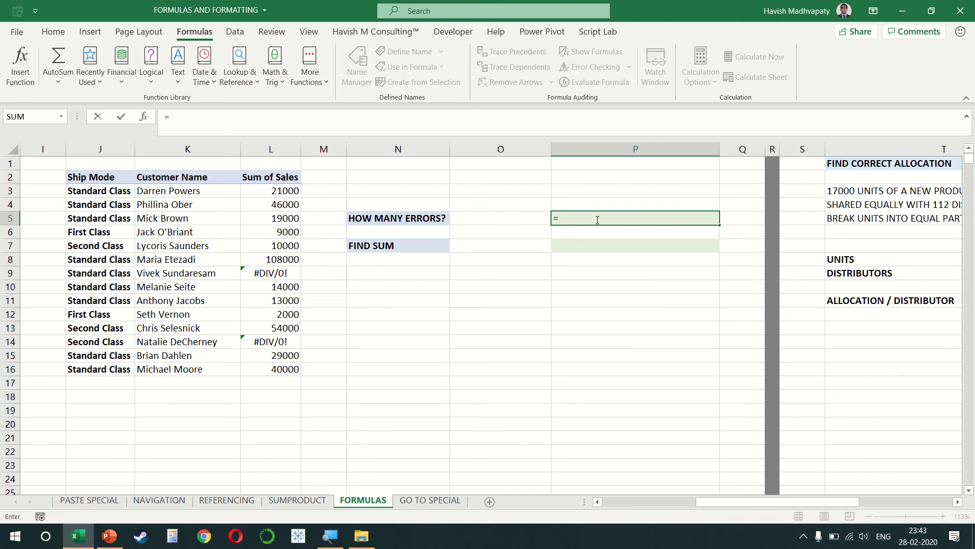
type("SUM(IF(")
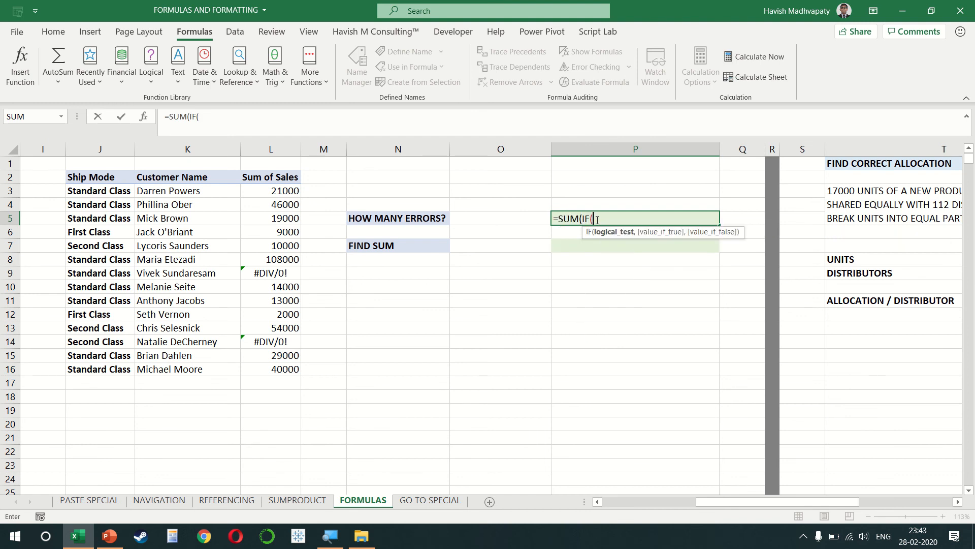
type("ISERR")
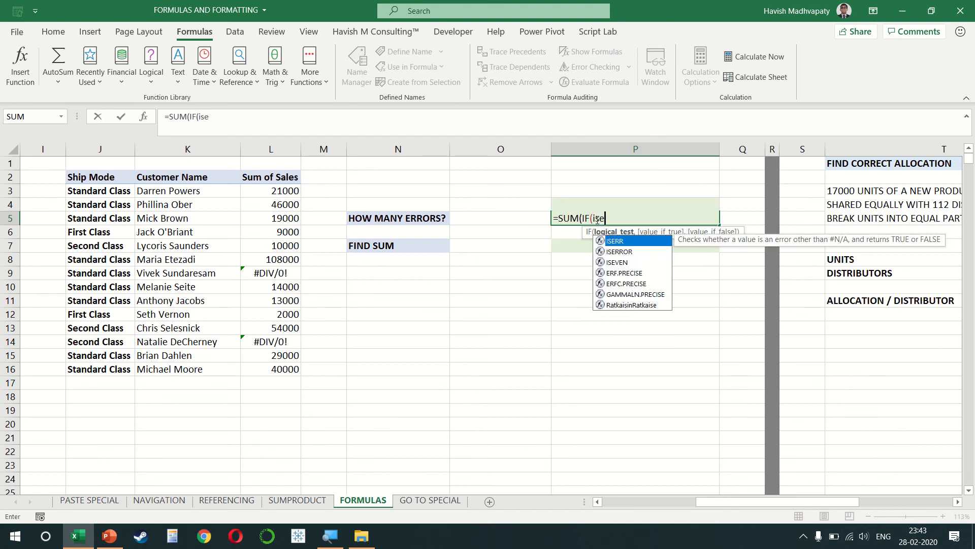
type("OR(")
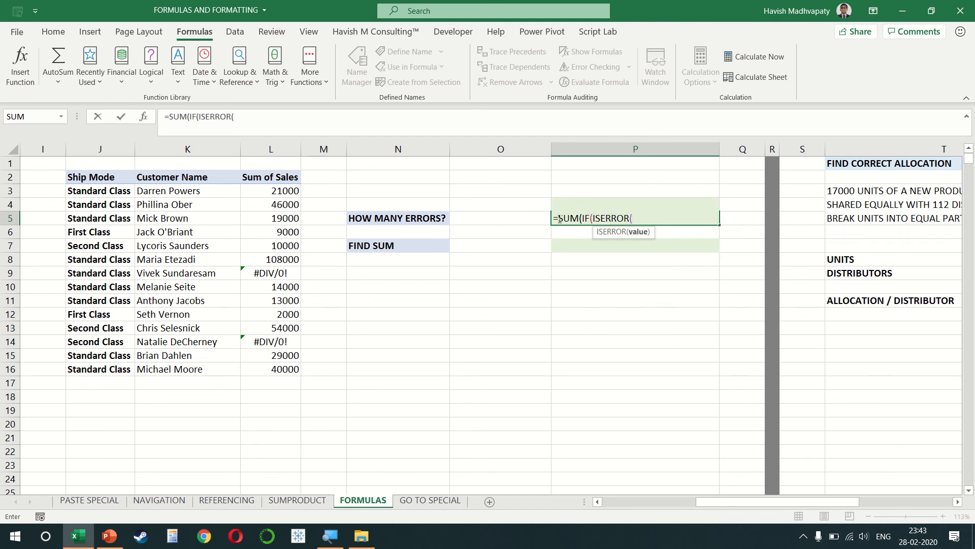
left_click_drag(266, 196, 264, 365)
type(")")
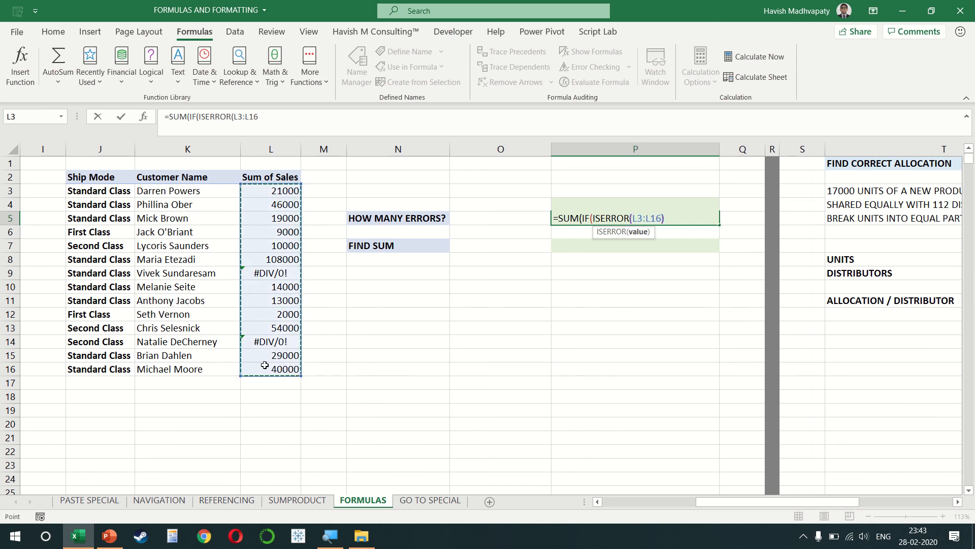
type(",1,")
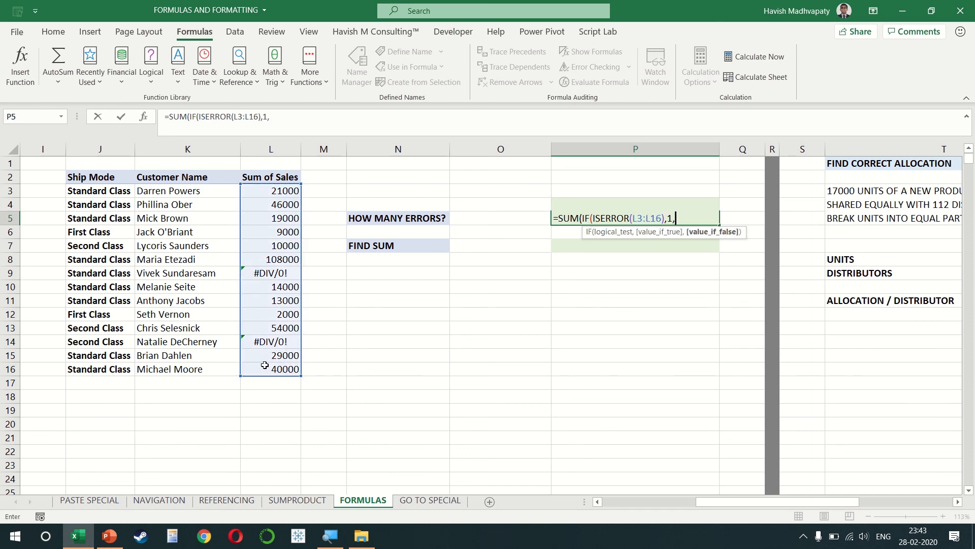
type("0)")
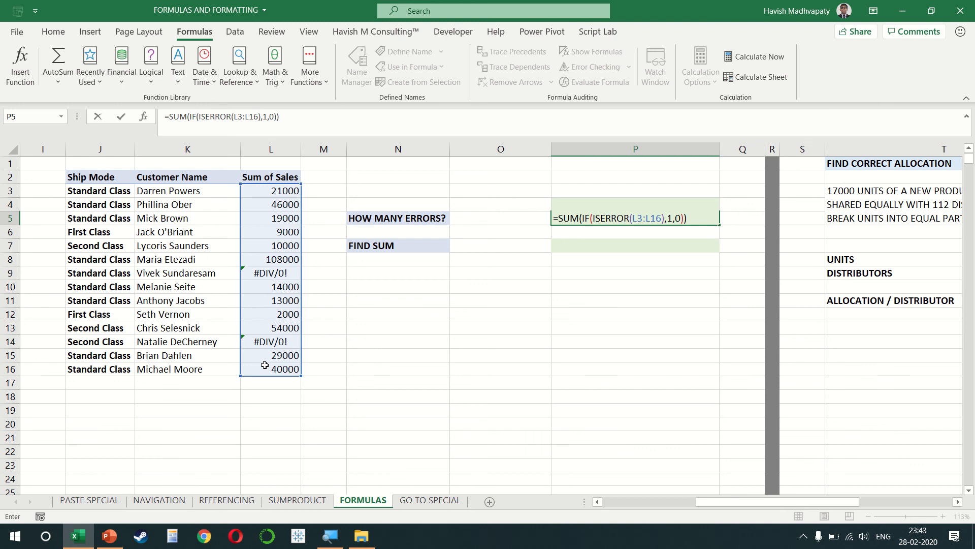
key("Return")
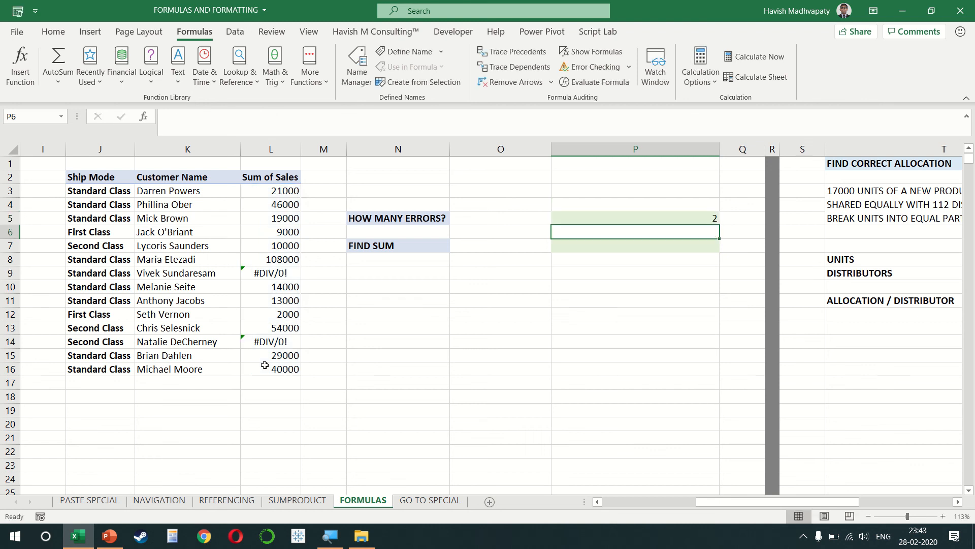
key("Up")
key("F2")
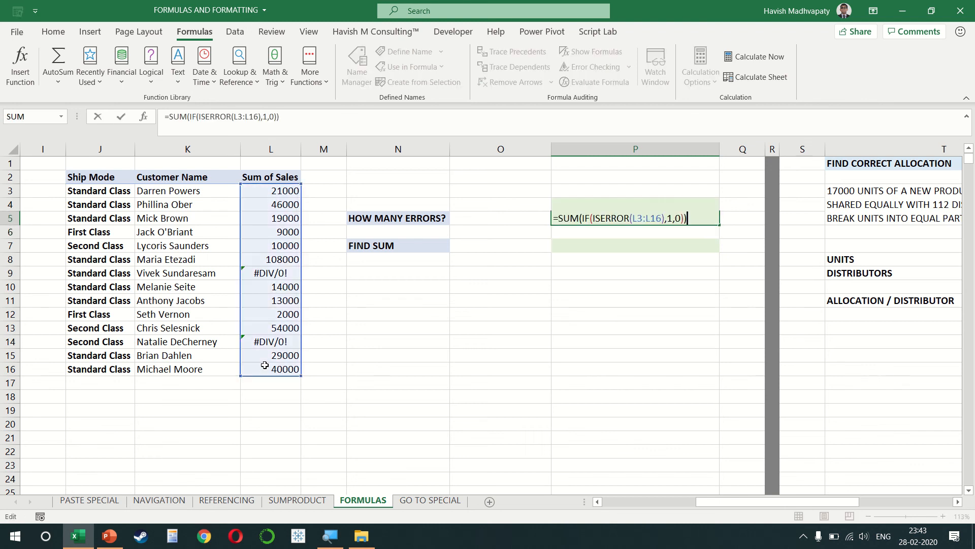
key("Return")
Start an AGGREGATE formula in P7 beside FIND SUM, with 9 - SUM as its function number.
key("Down")
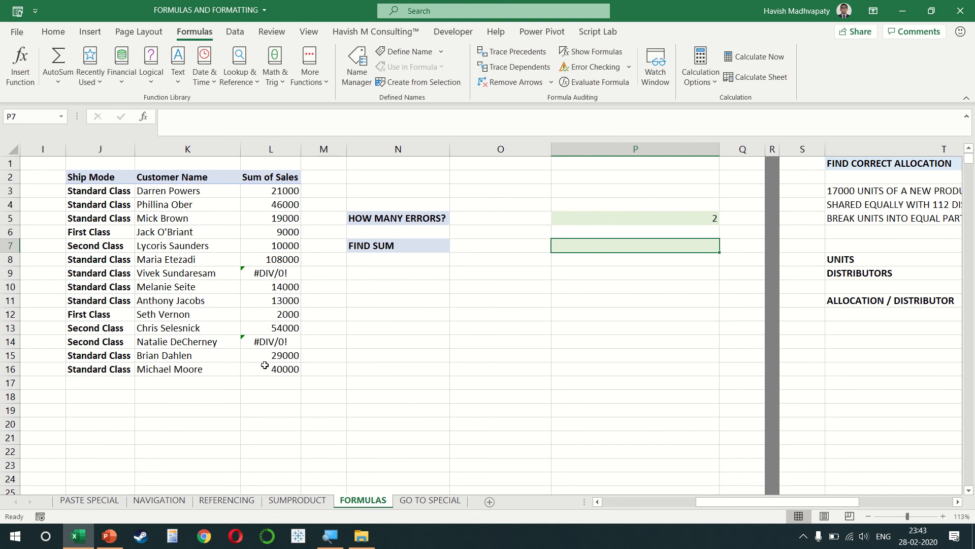
type("=agg")
key("Tab")
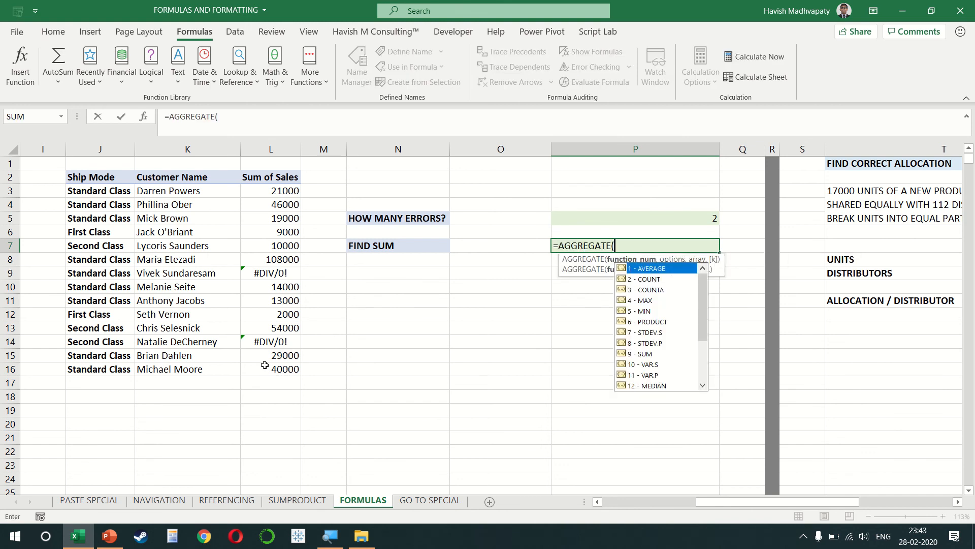
key("Down")
key("Down")
key("Down")
key("Down")
key("Down")
key("Down")
key("Down")
key("Down")
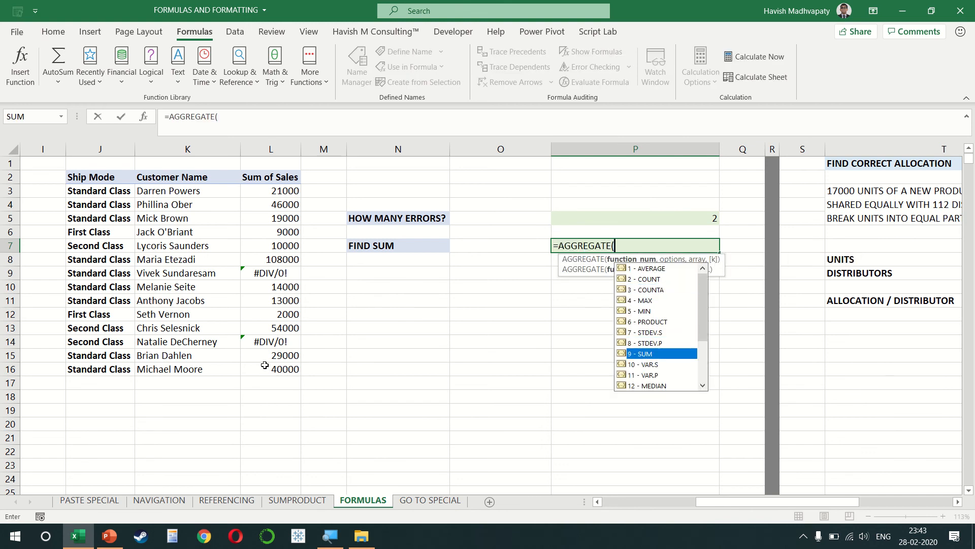
key("Tab")
type(",")
Complete the P7 formula as =AGGREGATE(9,6,L3:L16), using option 6 - Ignore error values, and review it.
key("Down")
key("Down")
key("Down")
key("Down")
key("Down")
key("Down")
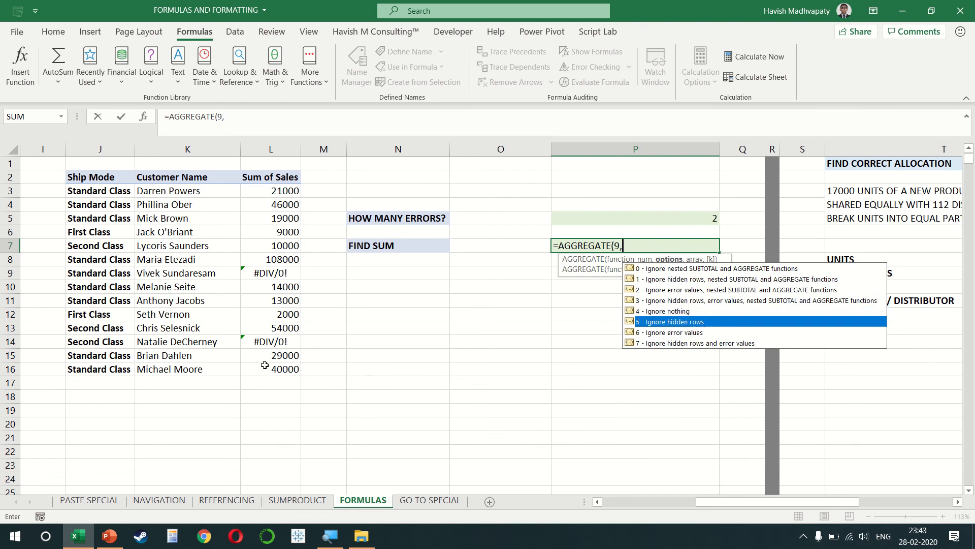
key("Tab")
type(",")
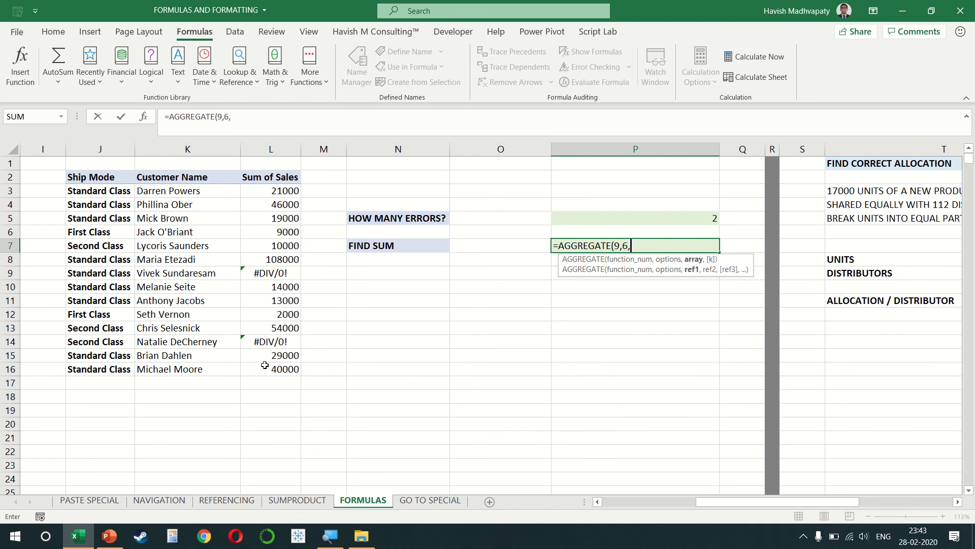
left_click(251, 191)
left_click_drag(251, 191, 259, 369)
key("Return")
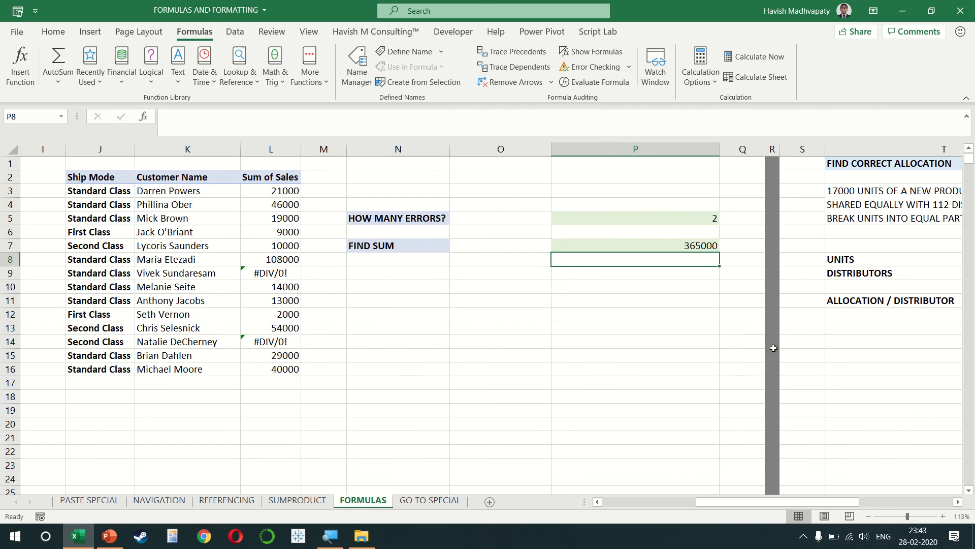
double_click(692, 246)
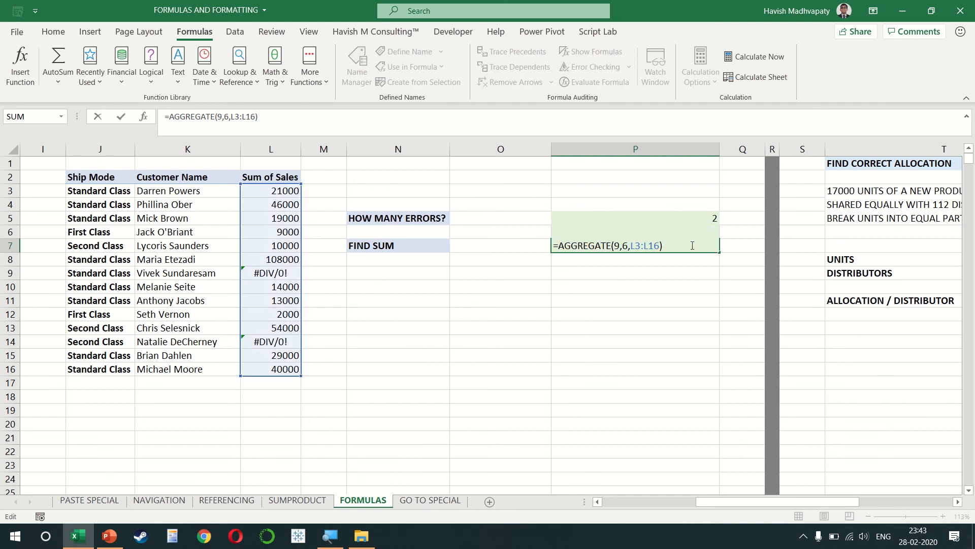
key("Escape")
Enter =MROUND(U8,U9) in U11 beside ALLOCATION / DISTRIBUTOR and review the formula.
scroll(692, 245, "right", 5)
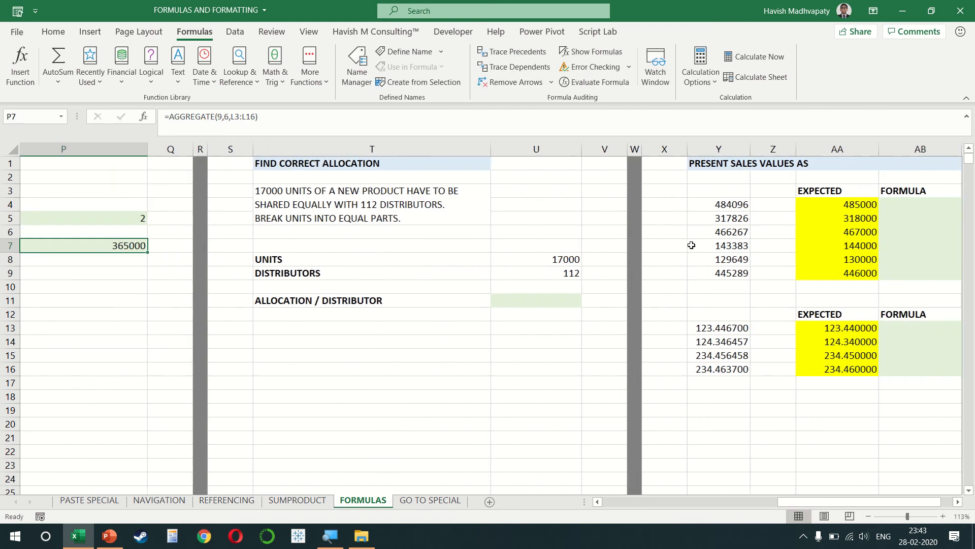
left_click(595, 260)
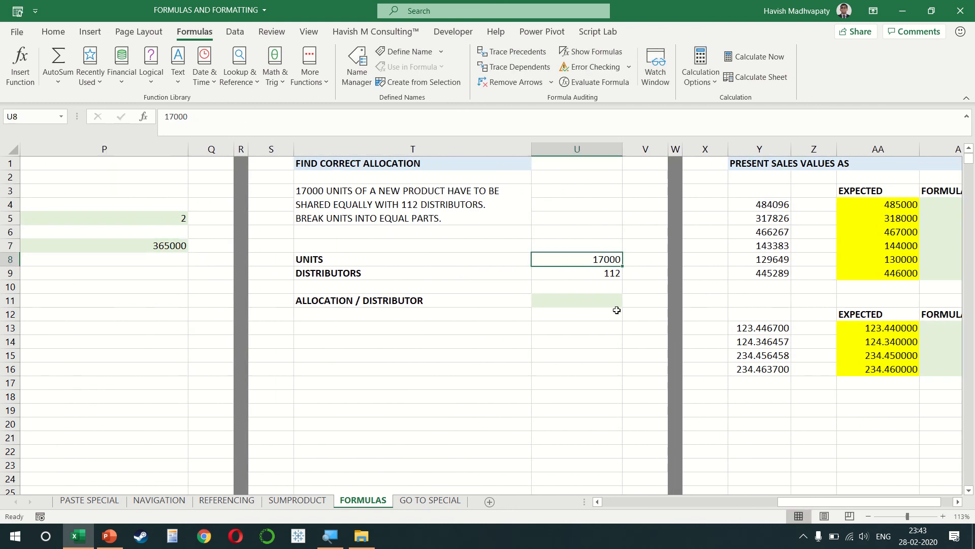
key("Down")
key("Down")
key("Down")
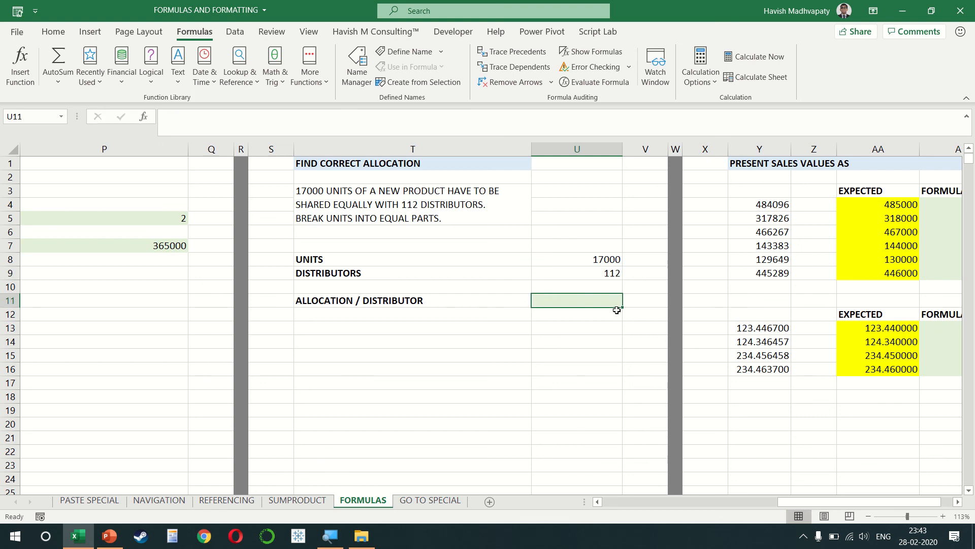
type("=mr")
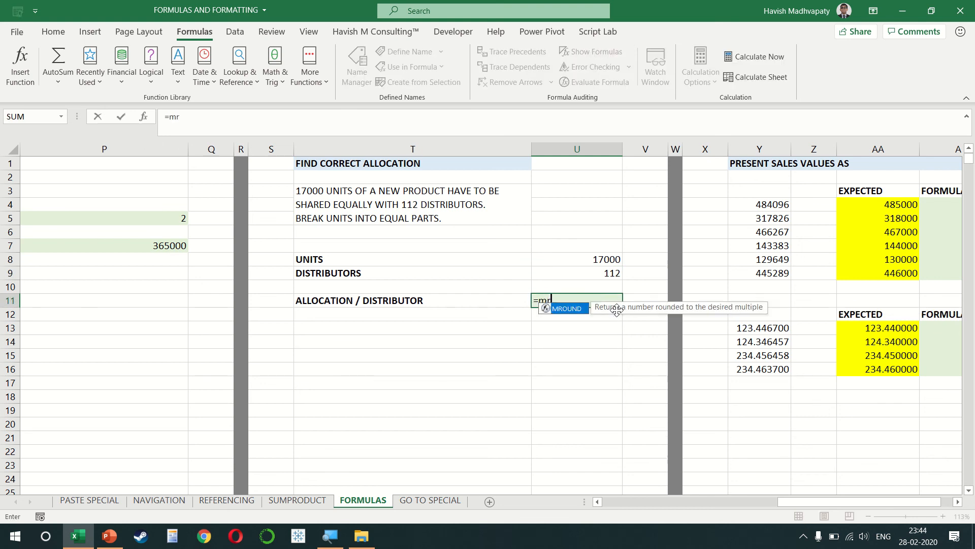
key("Tab")
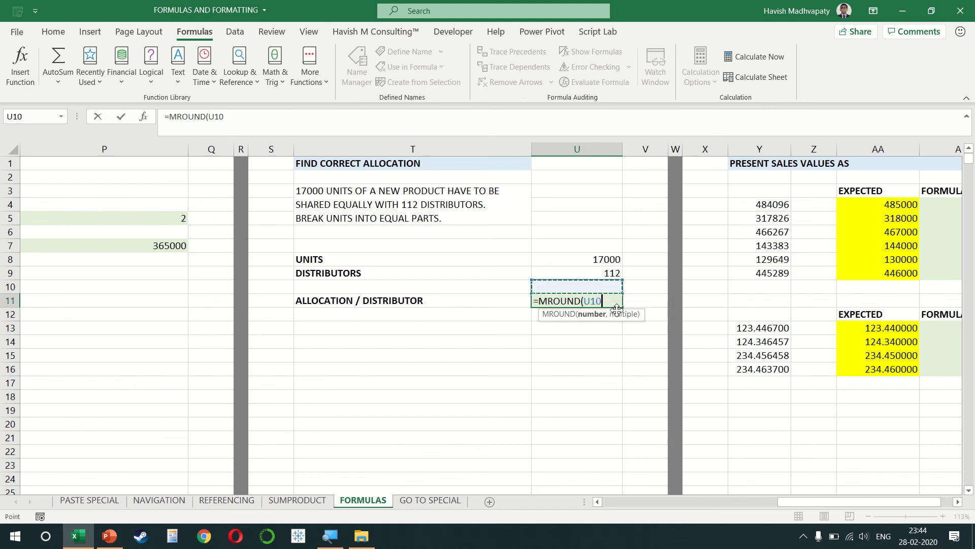
key("Up")
key("Up")
key("Up")
type(",")
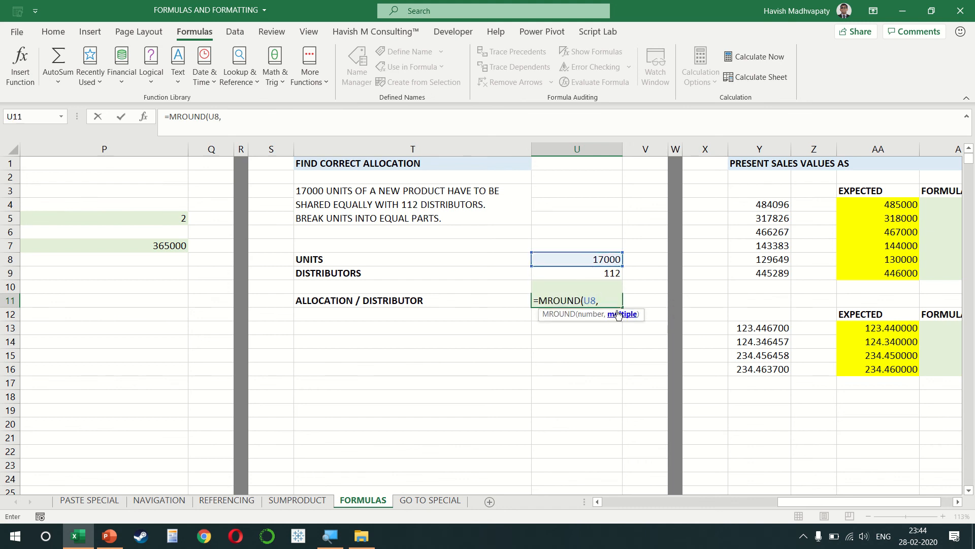
key("Up")
key("Up")
type(")")
key("ctrl+Return")
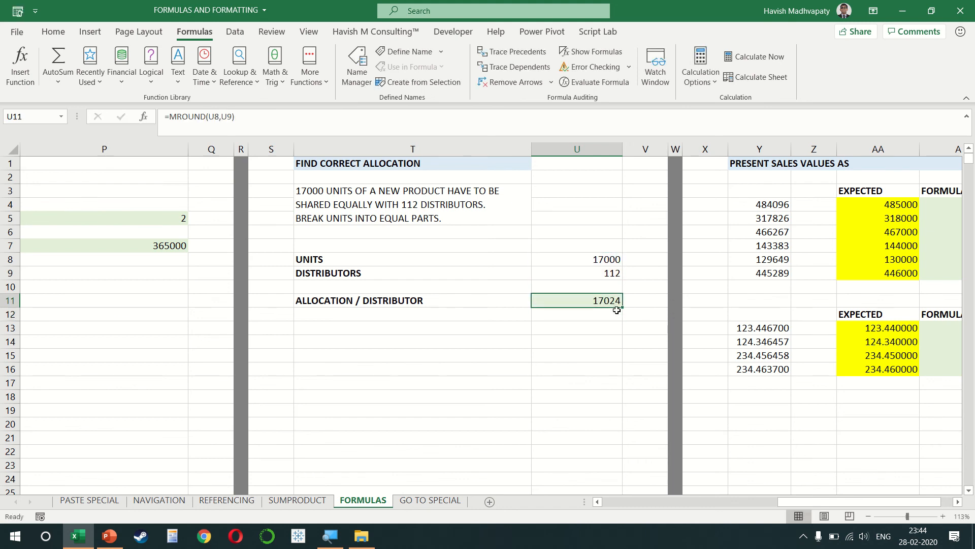
key("F2")
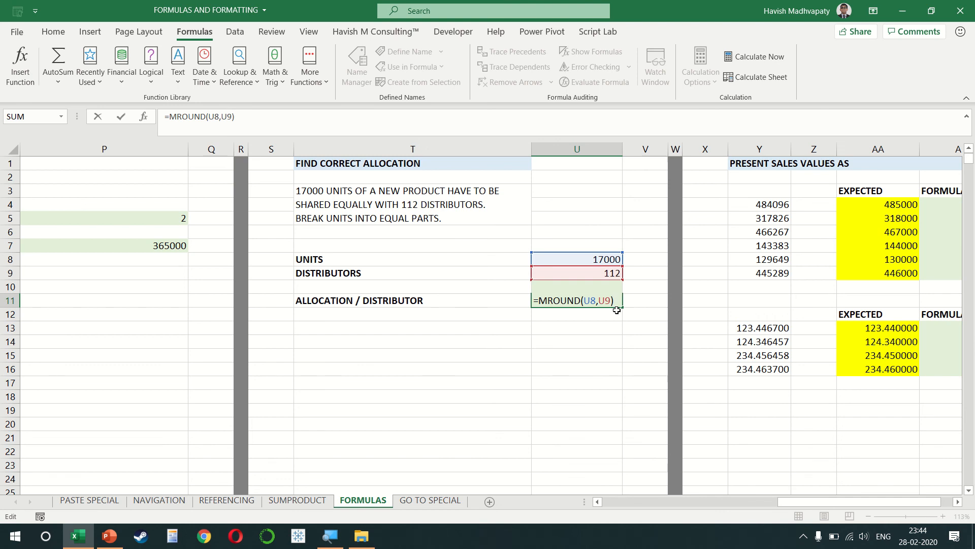
key("Escape")
scroll(617, 309, "right", 5)
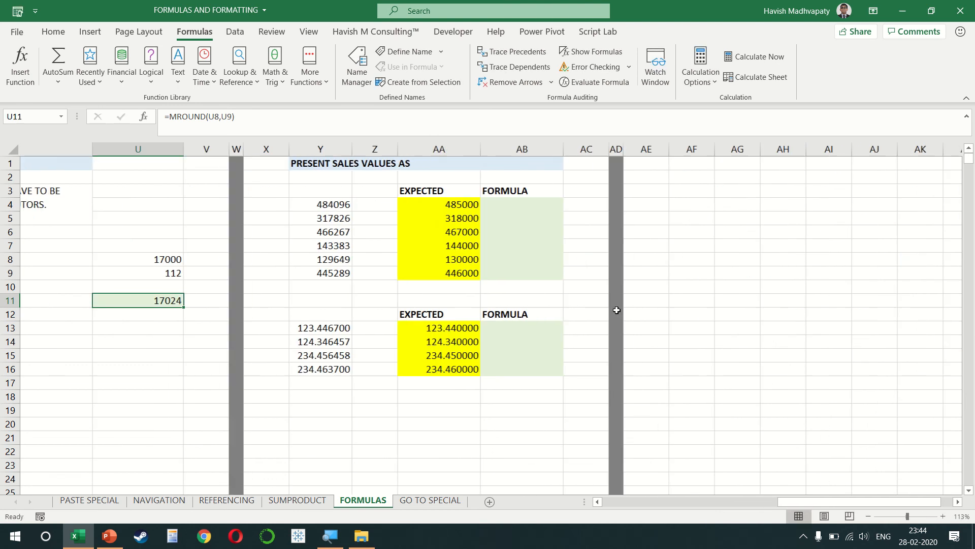
left_click(477, 208)
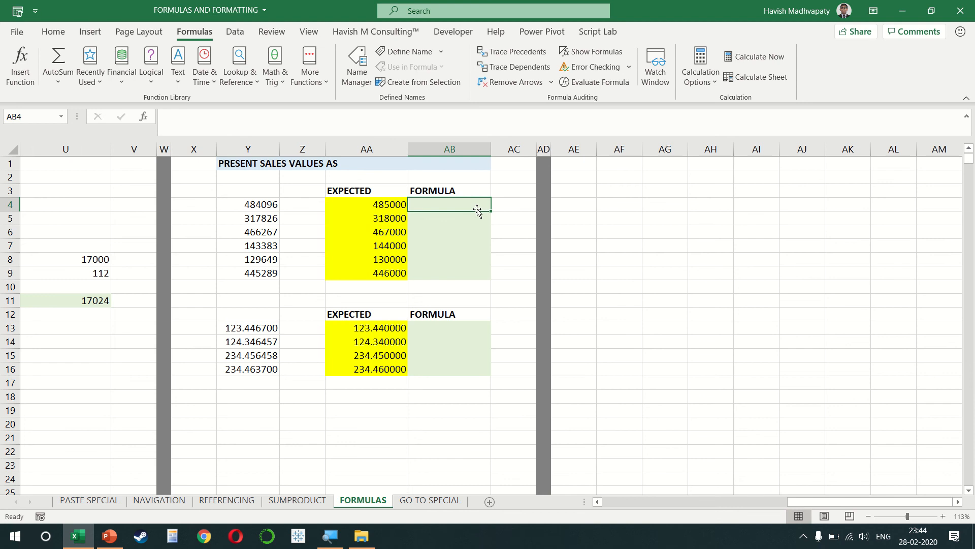
key("Left")
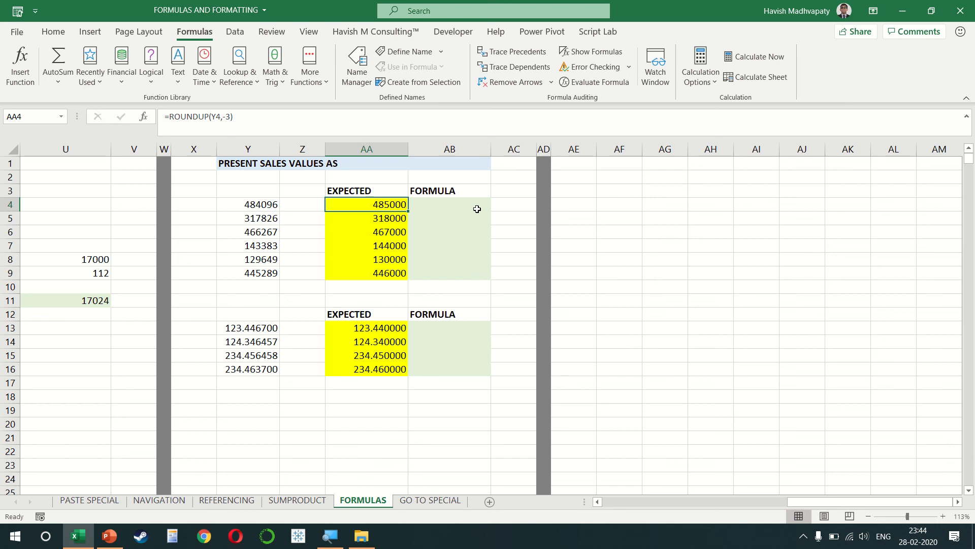
type("=")
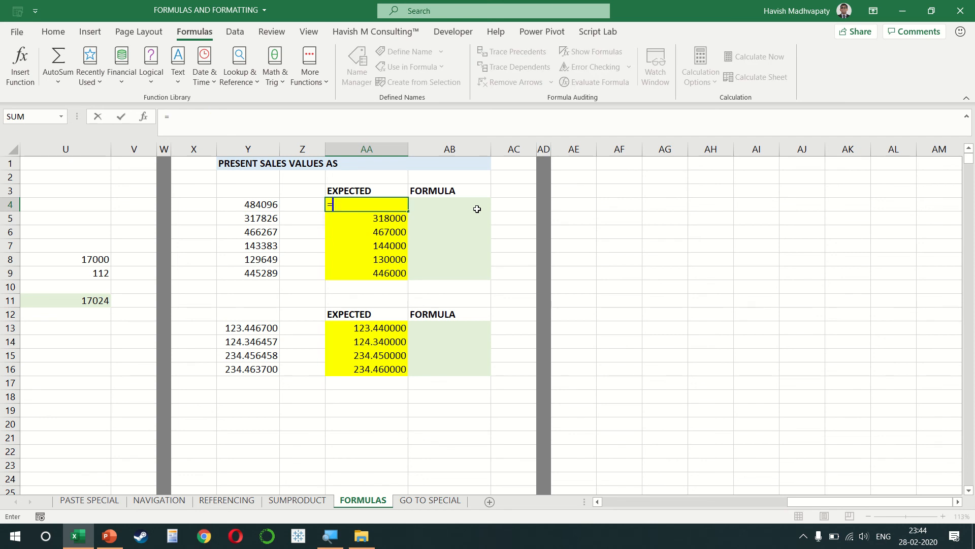
key("Escape")
Enter =ROUNDUP(Y4,-3) in AB4 to round the first sales value up to thousands.
left_click(477, 209)
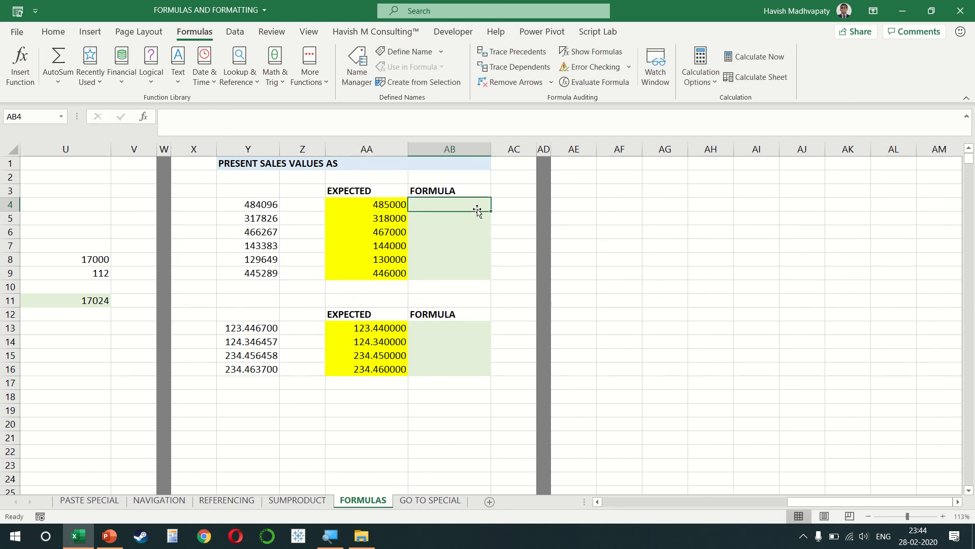
type("=roun")
key("Down")
key("Down")
key("Tab")
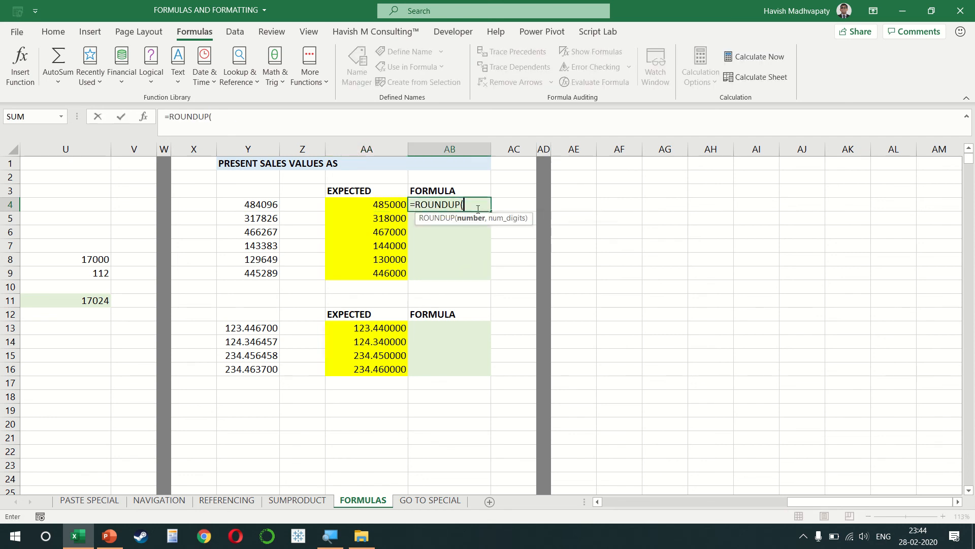
key("Left")
key("Left")
key("Left")
type(",")
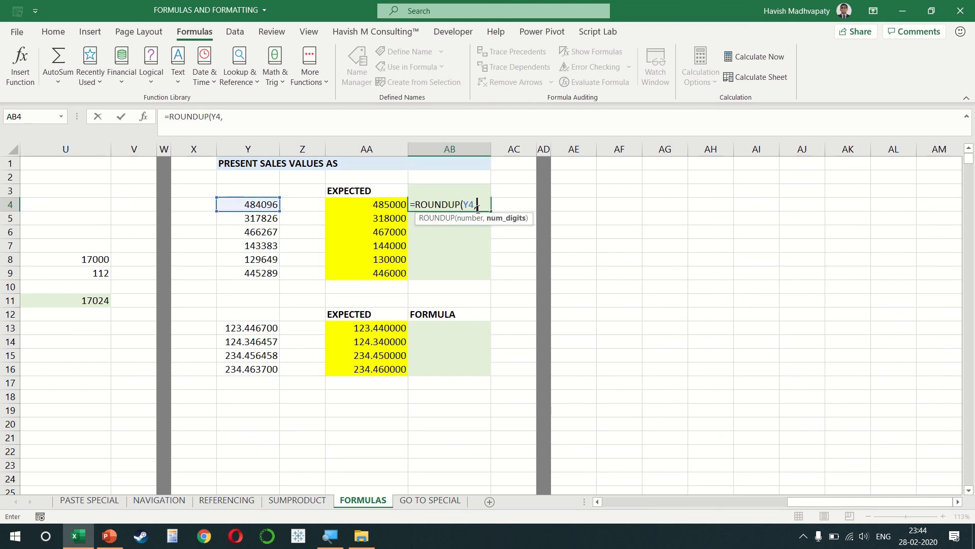
type("-3")
key("Return")
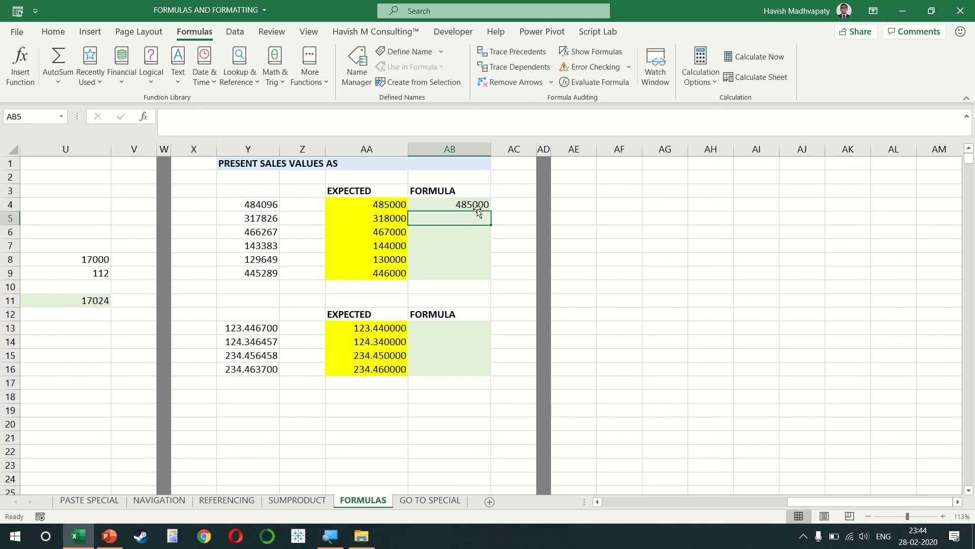
Fill the ROUNDUP formula down from AB4 through AB9.
left_click(477, 205)
key("shift+Down")
key("shift+Down")
key("shift+Down")
key("shift+Down")
key("shift+Down")
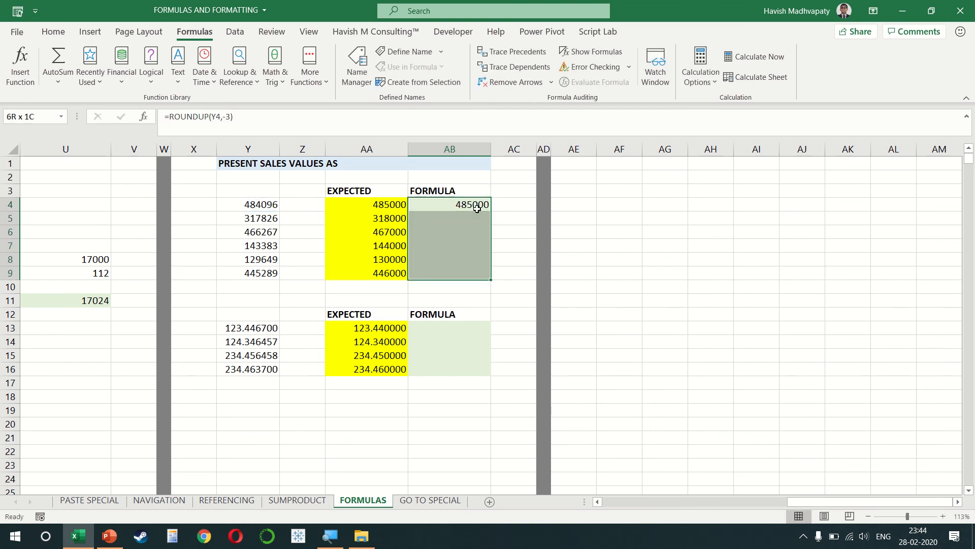
key("ctrl+d")
Enter =ROUNDDOWN(Y13,2) in AB13 to cut the first decimal value to two decimals.
key("Down")
key("Down")
key("Down")
key("Down")
key("Down")
key("Down")
key("Down")
key("Down")
key("Down")
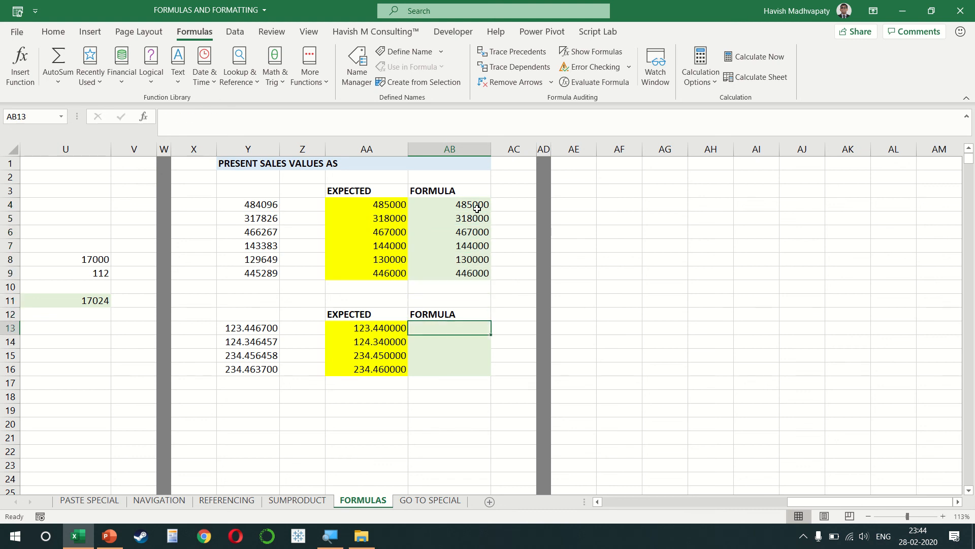
type("=roun")
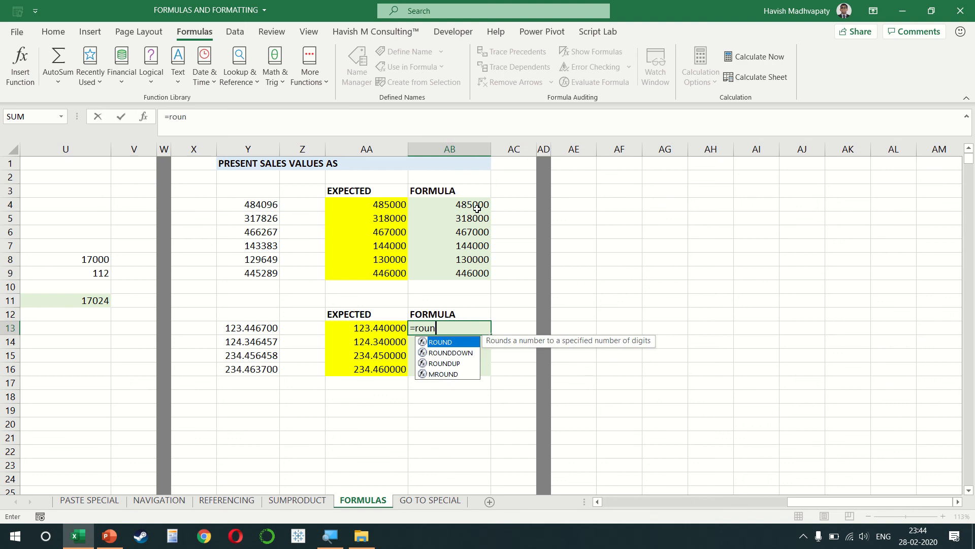
key("Down")
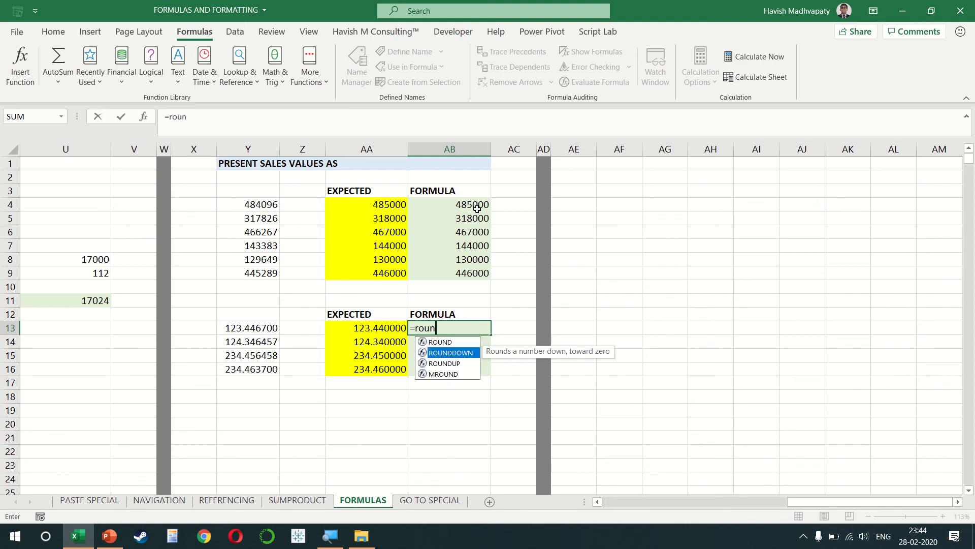
key("Tab")
key("Left")
key("Left")
key("Left")
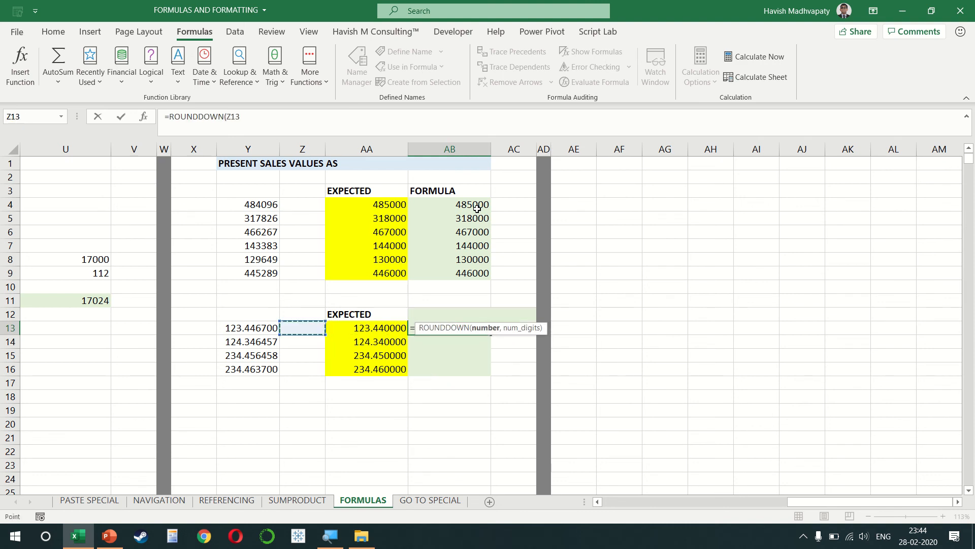
type(",")
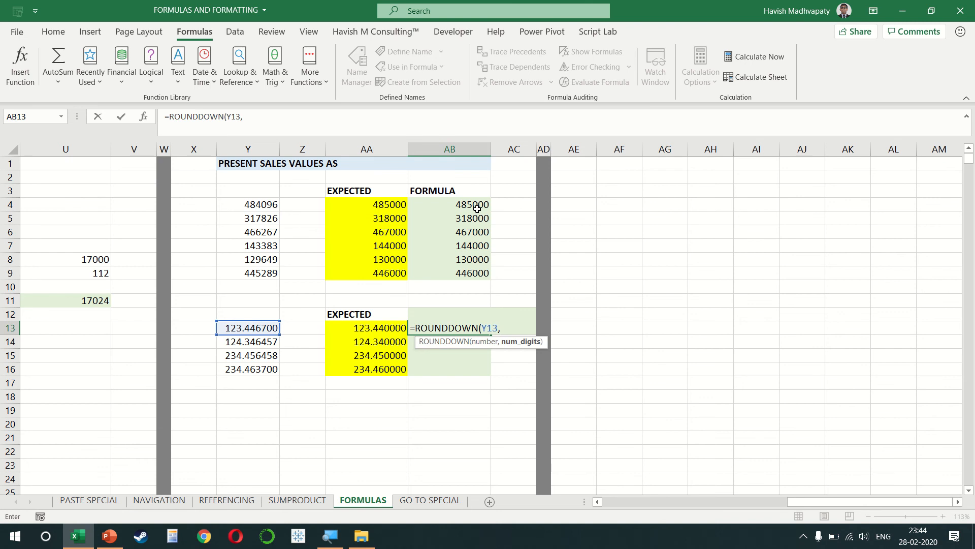
type("2)")
key("ctrl+Return")
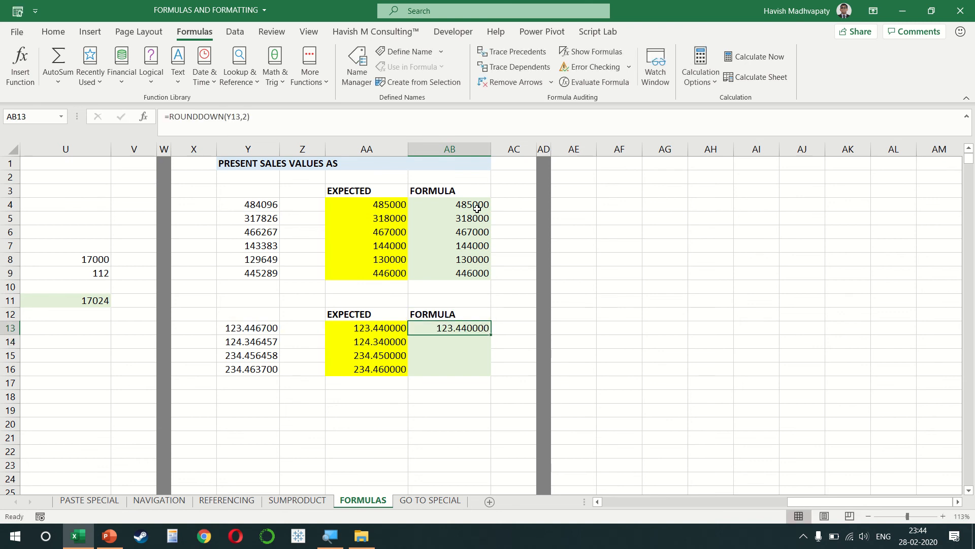
Fill the ROUNDDOWN formula down from AB13 through AB16.
key("shift+Down")
key("shift+Down")
key("shift+Down")
key("ctrl+d")
Review the ROUNDDOWN formula in AB13 and the ROUNDUP formula in AB4.
key("shift+Up")
key("shift+Up")
key("shift+Up")
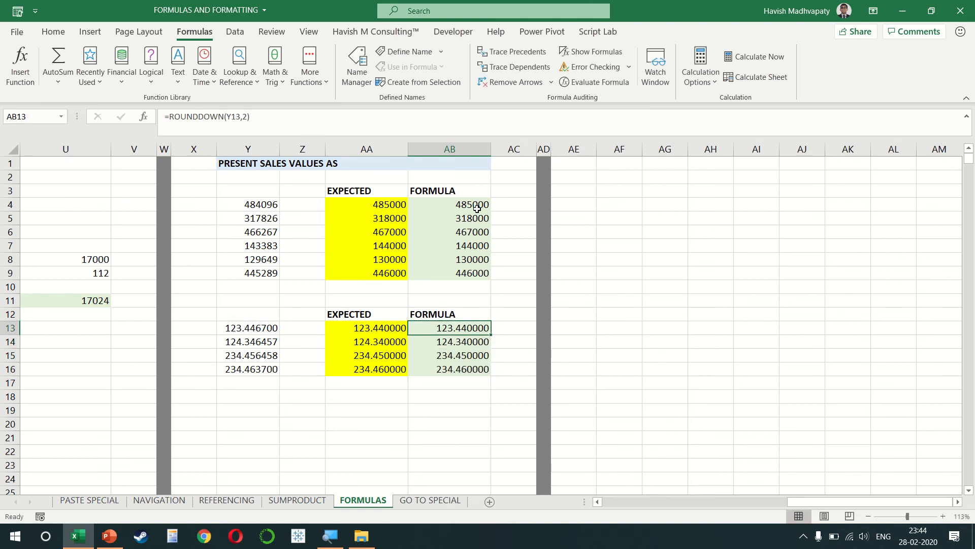
key("F2")
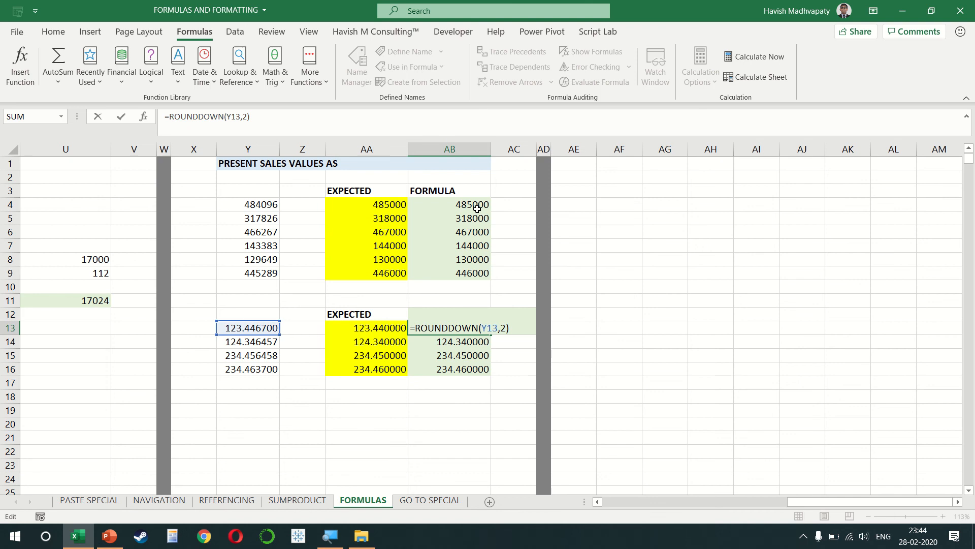
key("Escape")
key("Up")
key("Up")
key("Up")
key("Up")
key("Up")
key("Up")
key("Up")
key("Up")
key("Up")
key("F2")
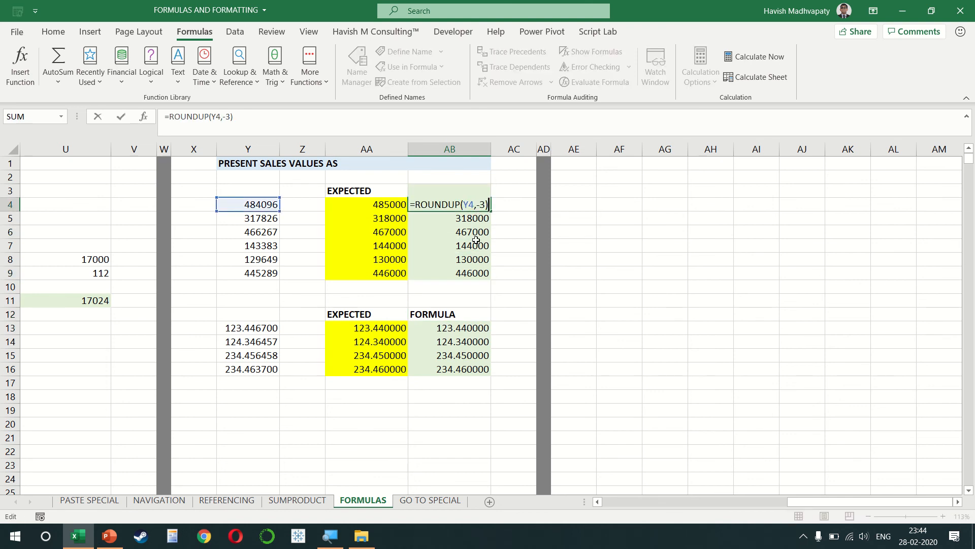
key("Escape")
On the GO TO SPECIAL sheet, use Go To Special to select only the formula cells returning errors in the dealer table.
key("ctrl+Page_Down")
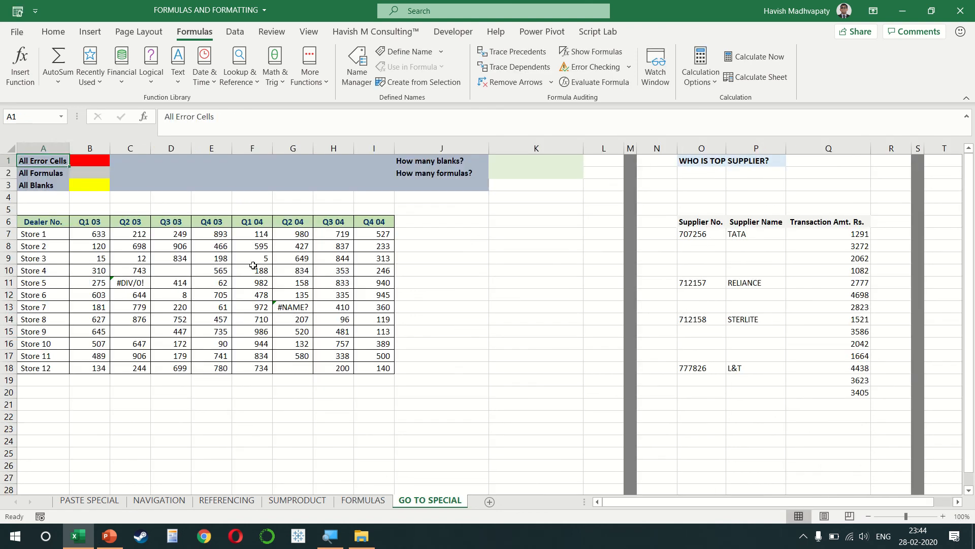
left_click(253, 268)
key("ctrl+a")
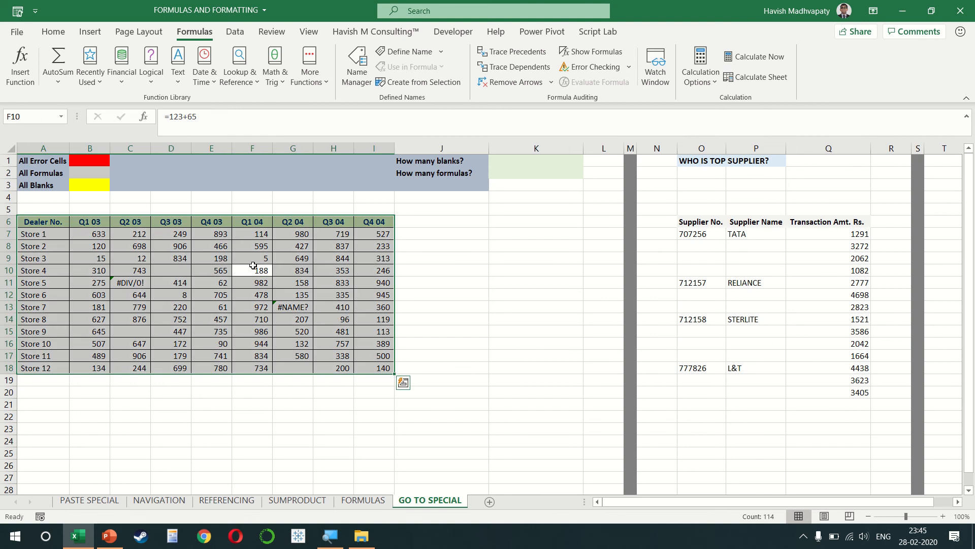
key("ctrl+g")
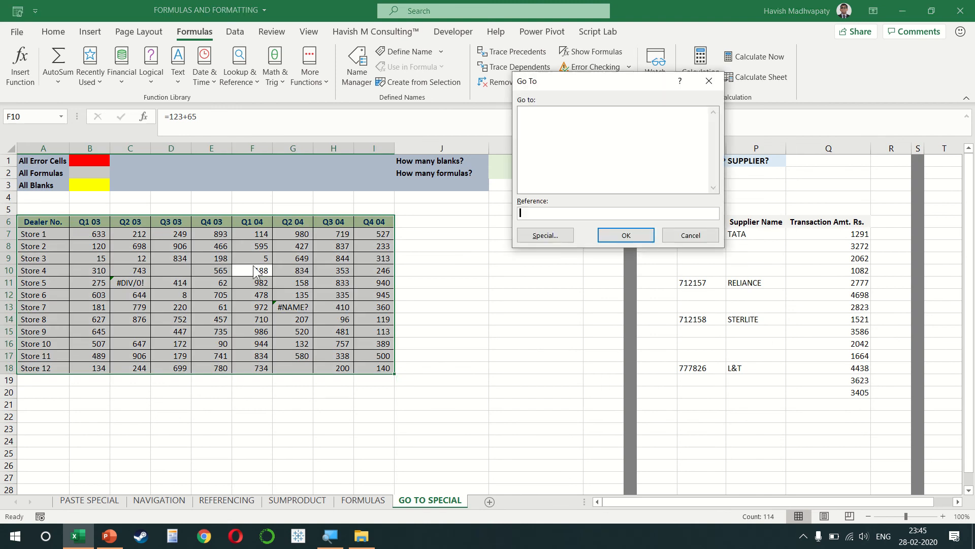
left_click(548, 235)
key("alt+f")
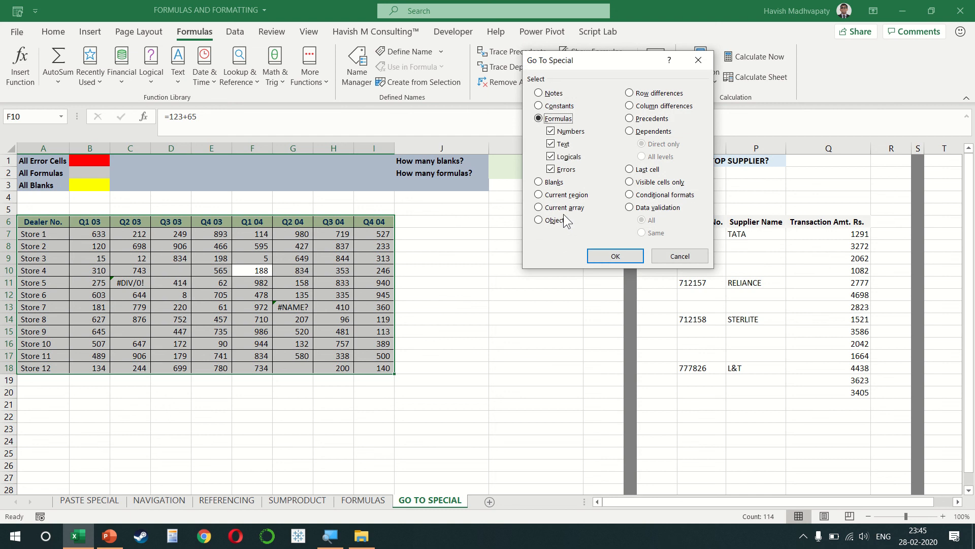
key("alt+u")
key("alt+x")
key("alt+g")
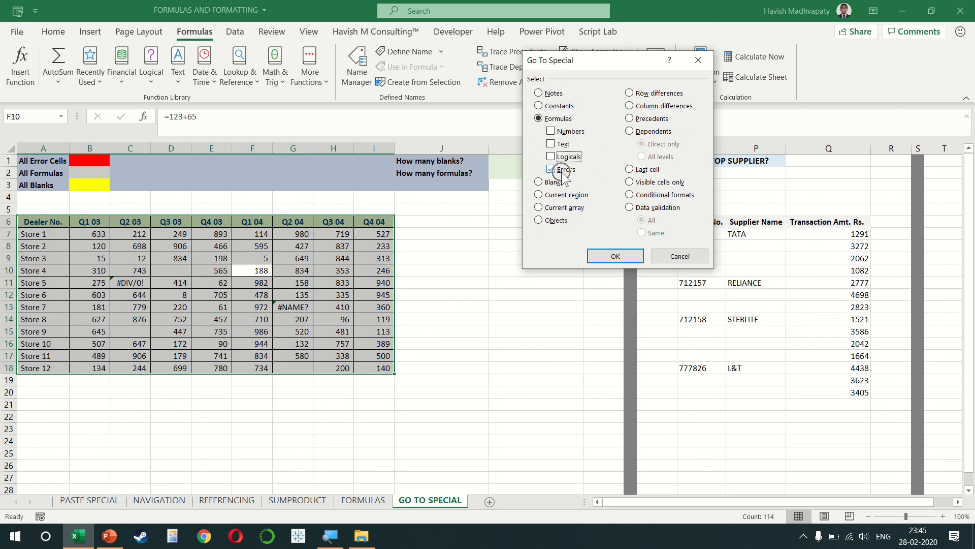
left_click(618, 254)
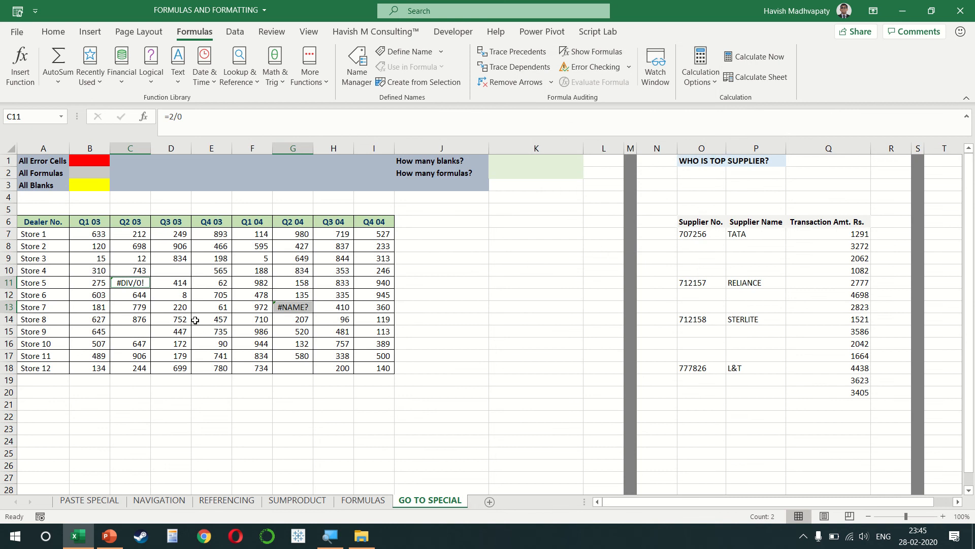
Fill the selected error cells in the dealer table with standard red.
left_click(53, 32)
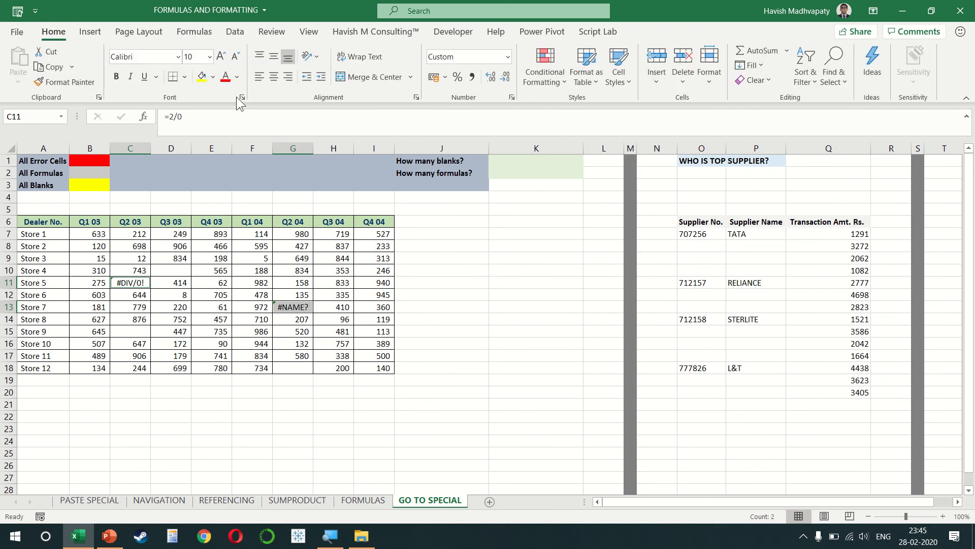
left_click(213, 77)
left_click(211, 196)
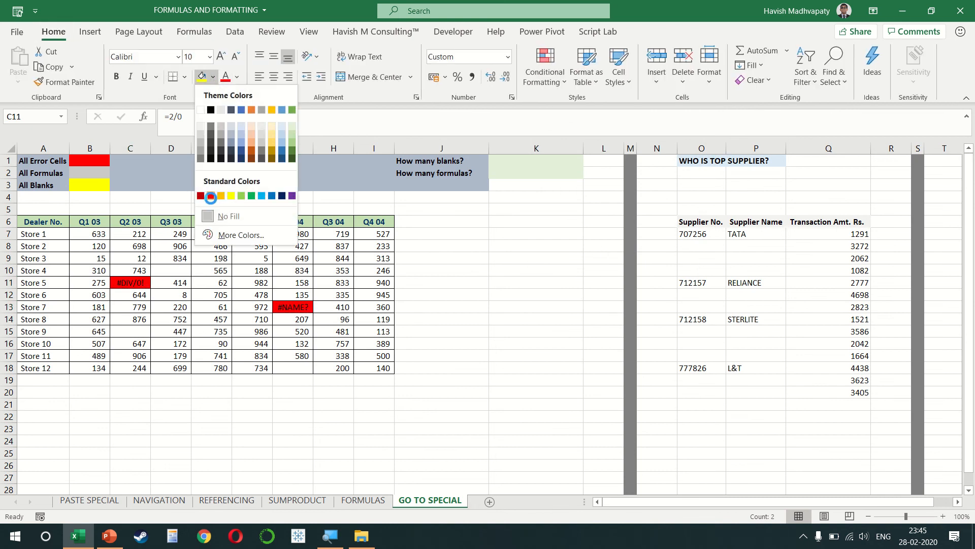
Select the dealer table's formula cells with Go To Special, including numbers, text and logicals but excluding errors.
left_click(230, 272)
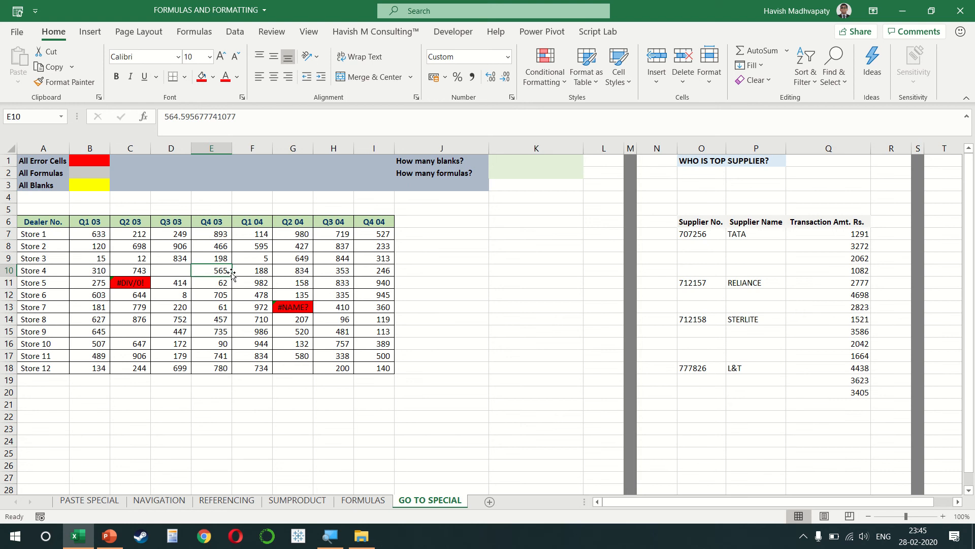
key("ctrl+a")
key("ctrl+g")
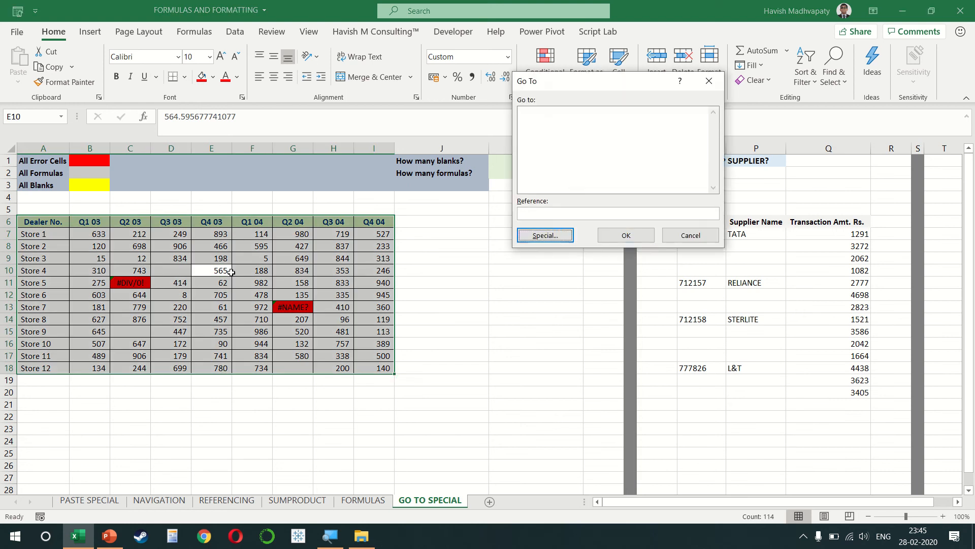
key("alt+s")
key("alt+f")
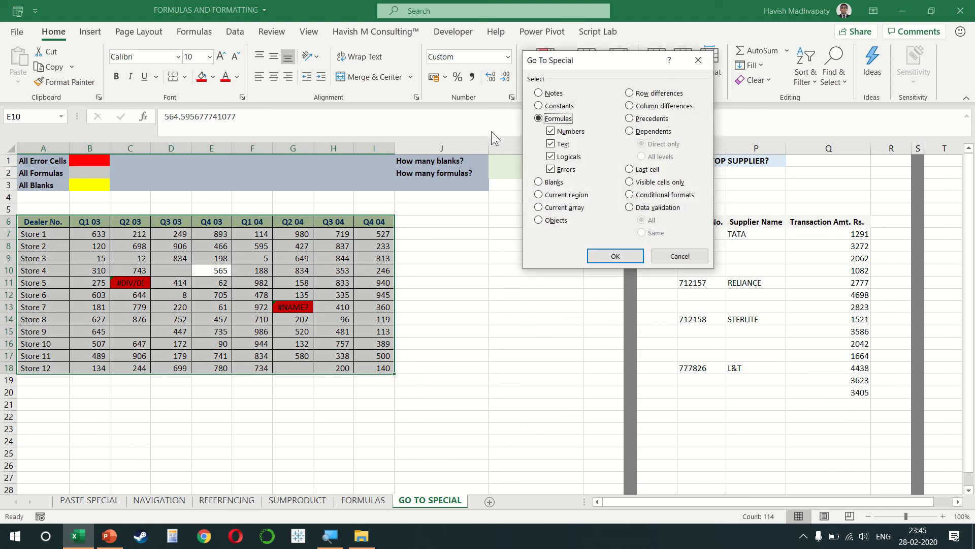
key("alt+e")
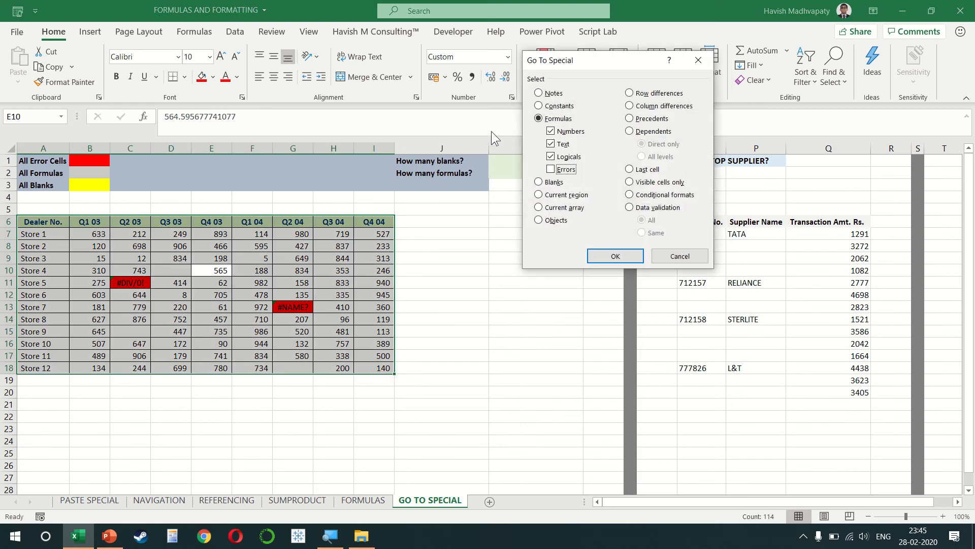
left_click(617, 254)
Fill the selected non-error formula cells with light blue.
key("alt+h")
key("h")
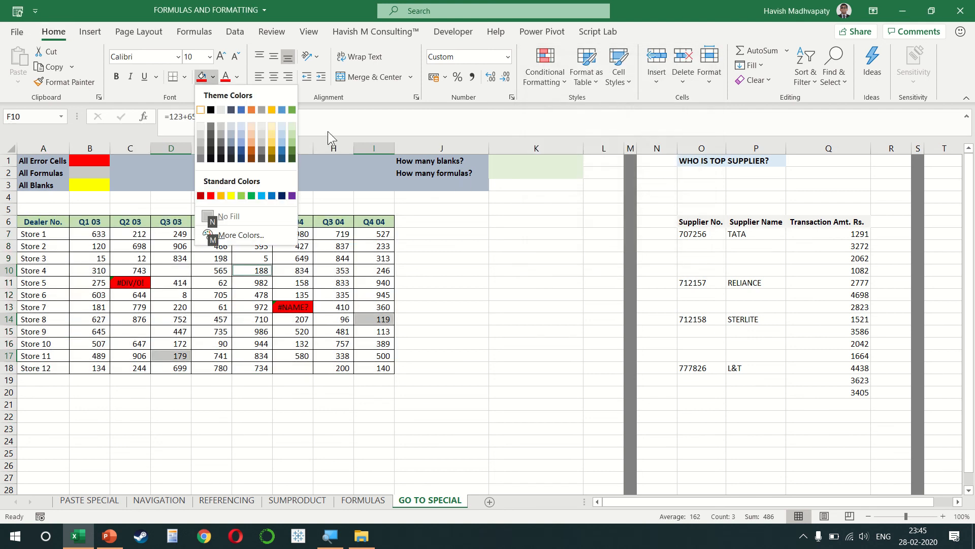
left_click(285, 133)
Select all blank cells in the dealer table with Go To Special.
left_click(320, 241)
key("ctrl+a")
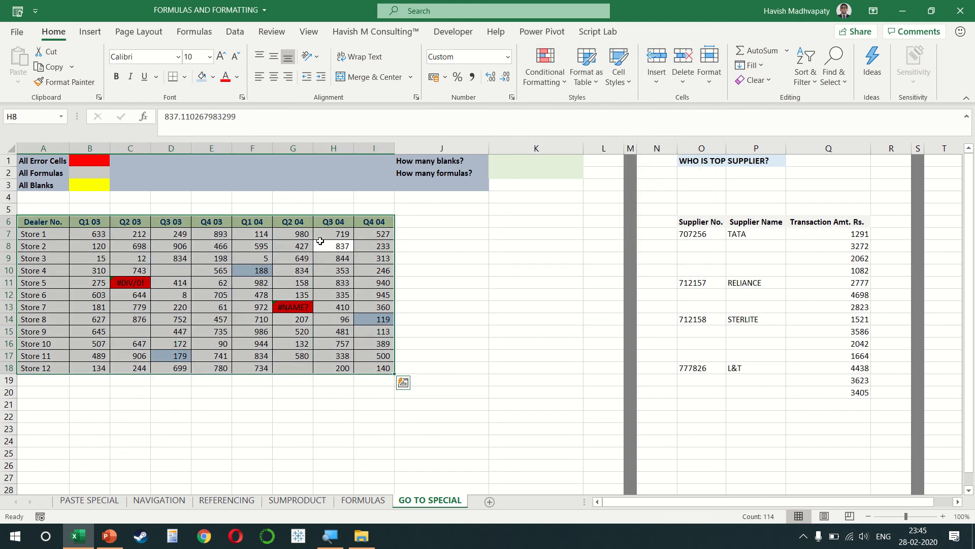
key("F5")
key("alt+s")
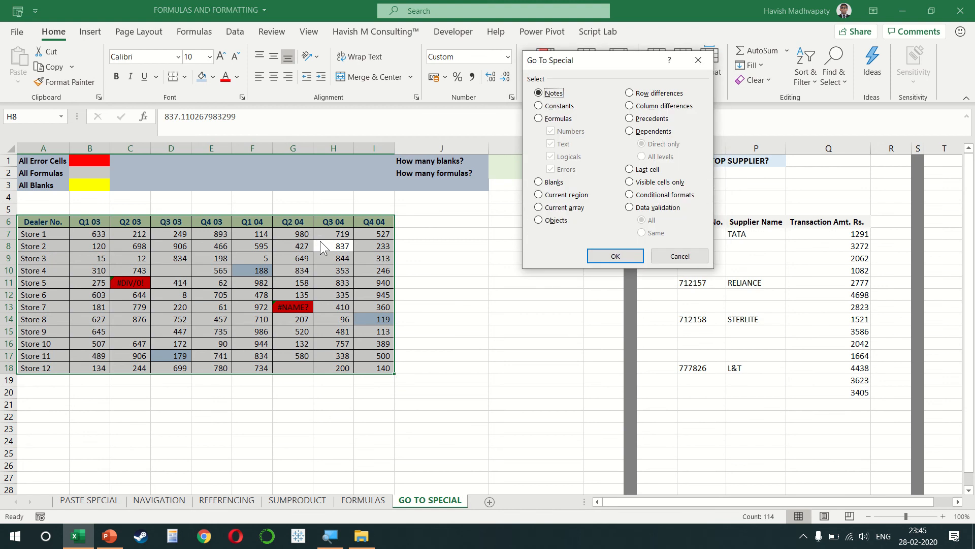
left_click(551, 183)
key("Return")
Fill the selected blank cells in the dealer table with yellow.
left_click(213, 76)
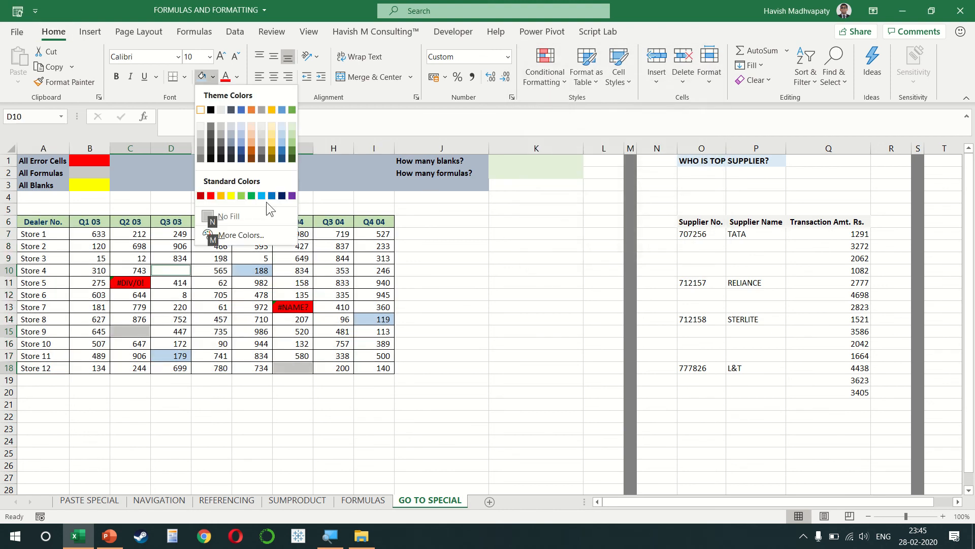
left_click(231, 193)
left_click(337, 257)
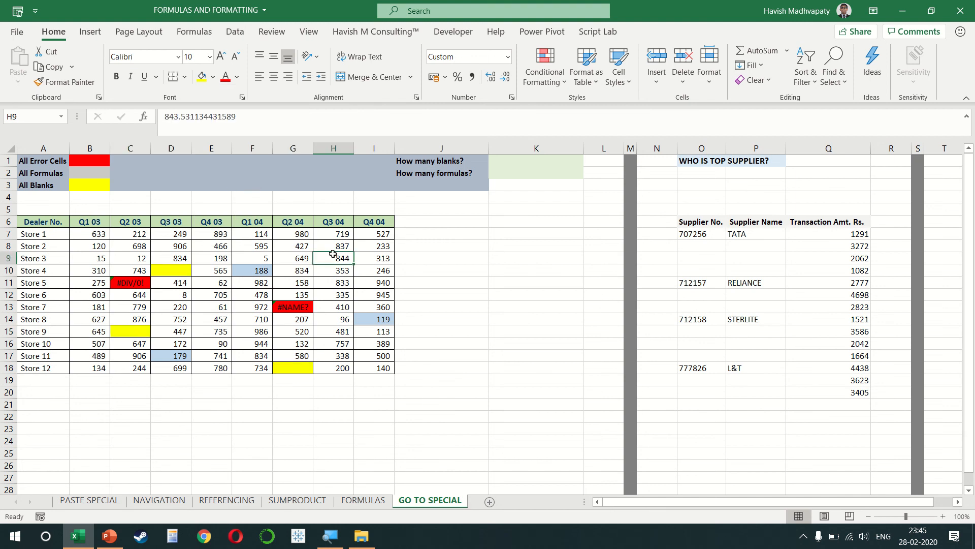
Select the blank cells within the supplier table range O7:Q20 using Go To Special.
scroll(803, 263, "right", 3)
scroll(803, 263, "right", 1)
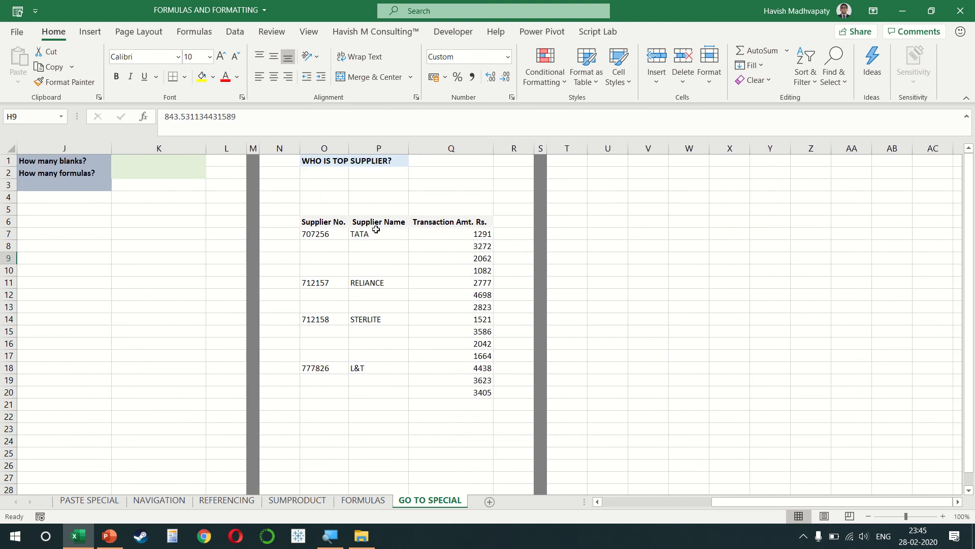
left_click_drag(323, 233, 488, 392)
key("ctrl+g")
key("alt+s")
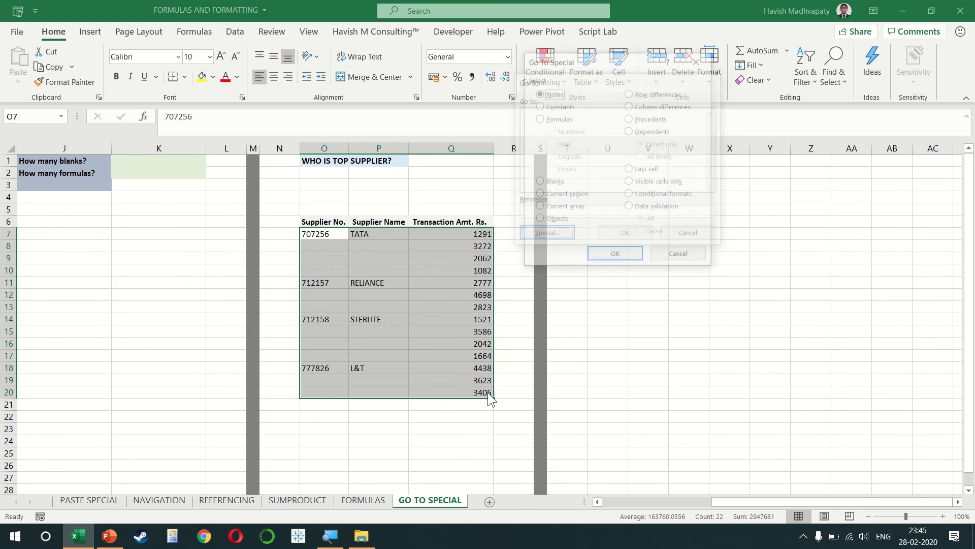
key("alt+k")
key("Return")
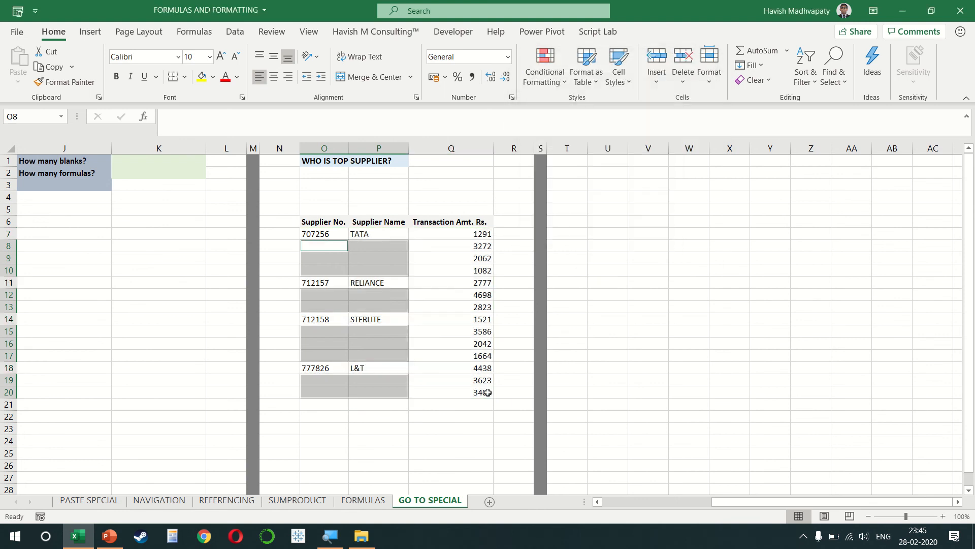
Enter =O7 in all selected blanks at once so each repeats the supplier number or name above it.
type("=")
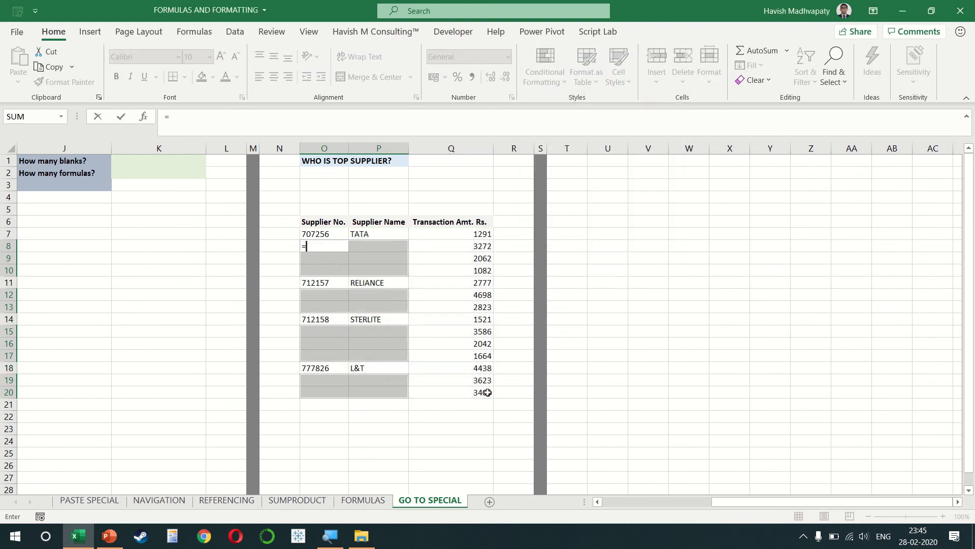
key("Up")
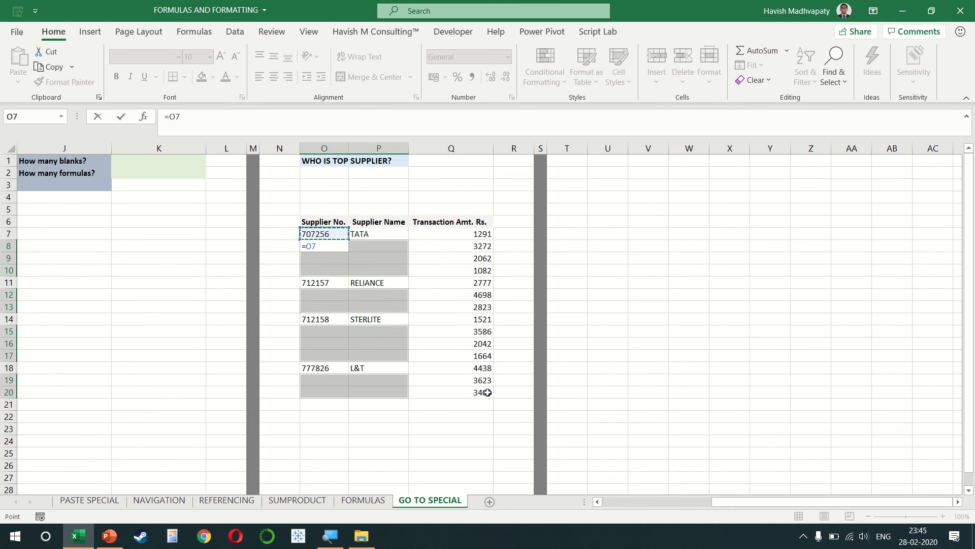
key("ctrl+Return")
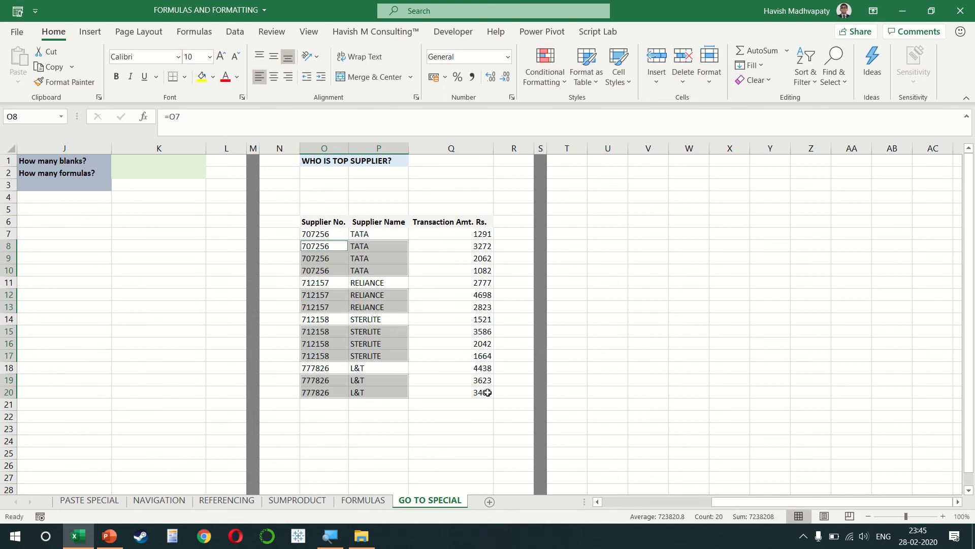